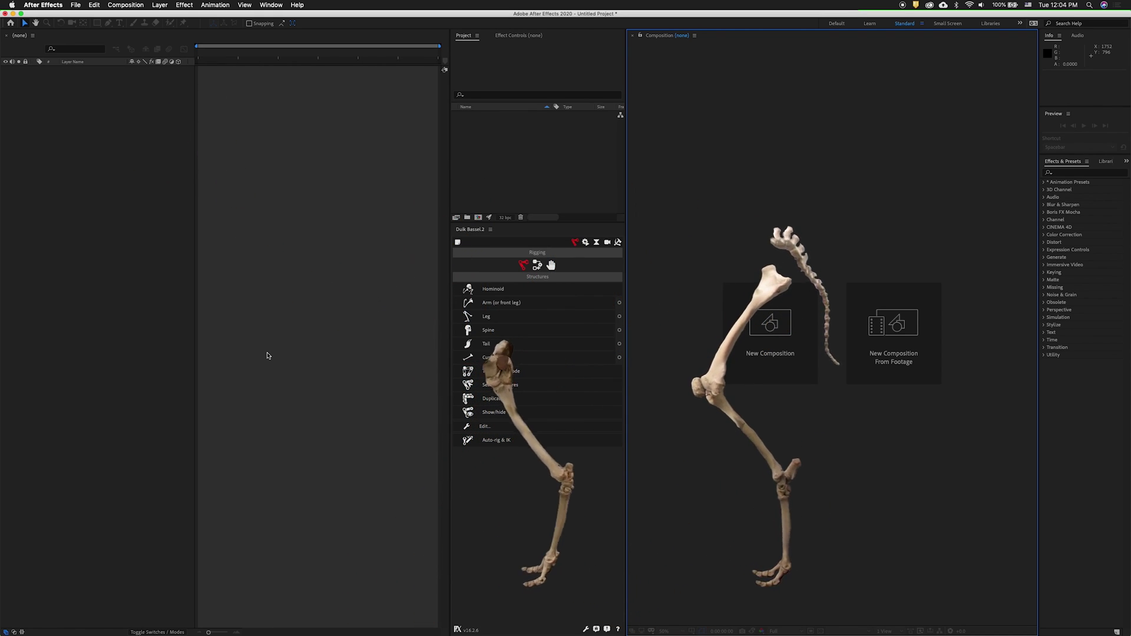
Step: Import NMNH-Camelusdromedarius Multiple Layer Rig.psd as Composition - Retain Layer Sizes and open the resulting composition
click(80, 5)
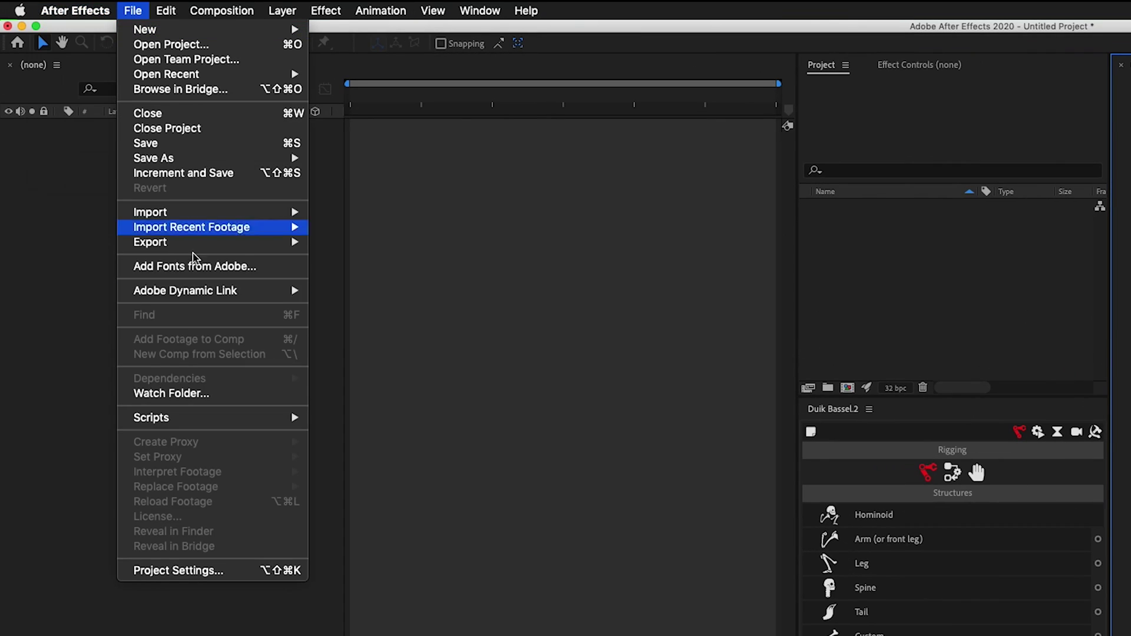
mouse_move(156, 213)
click(404, 209)
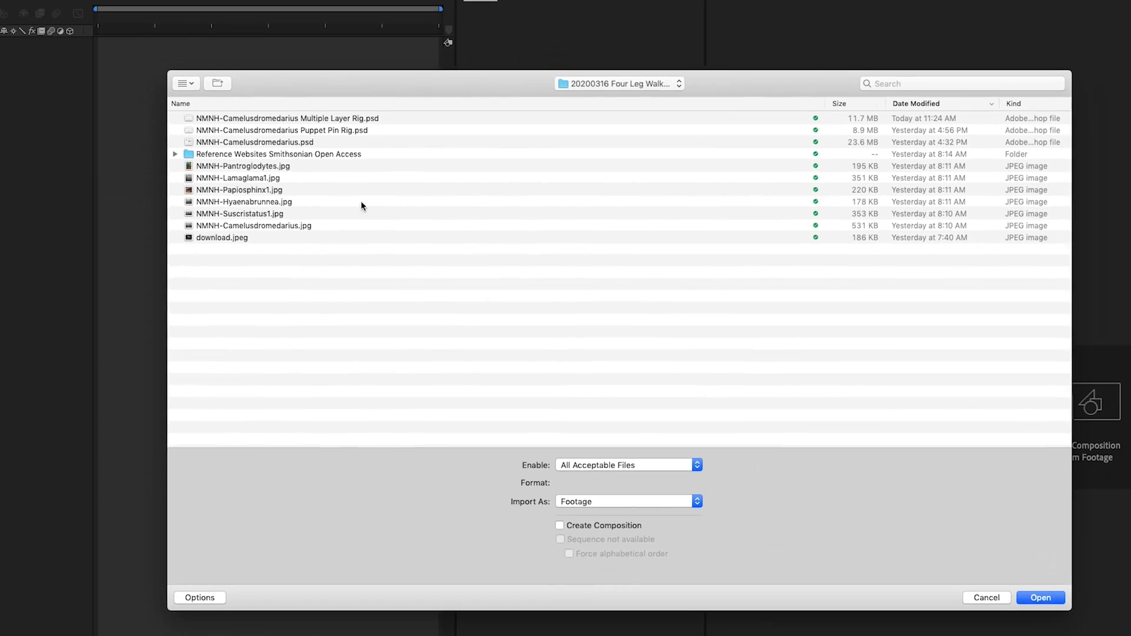
click(330, 118)
click(662, 465)
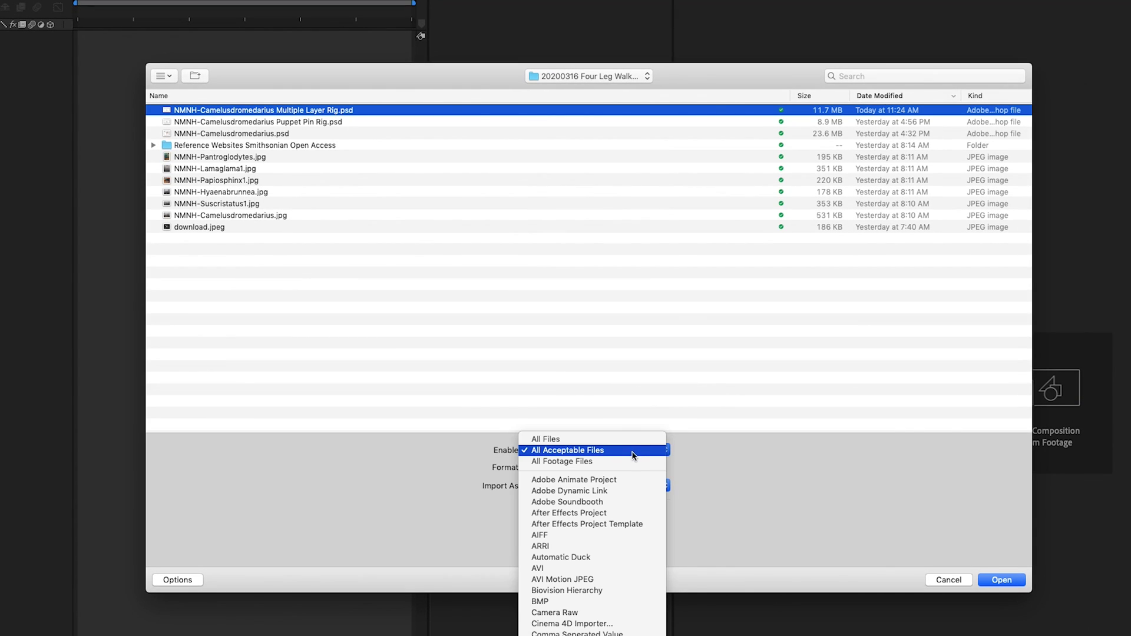
click(663, 465)
click(698, 502)
click(641, 498)
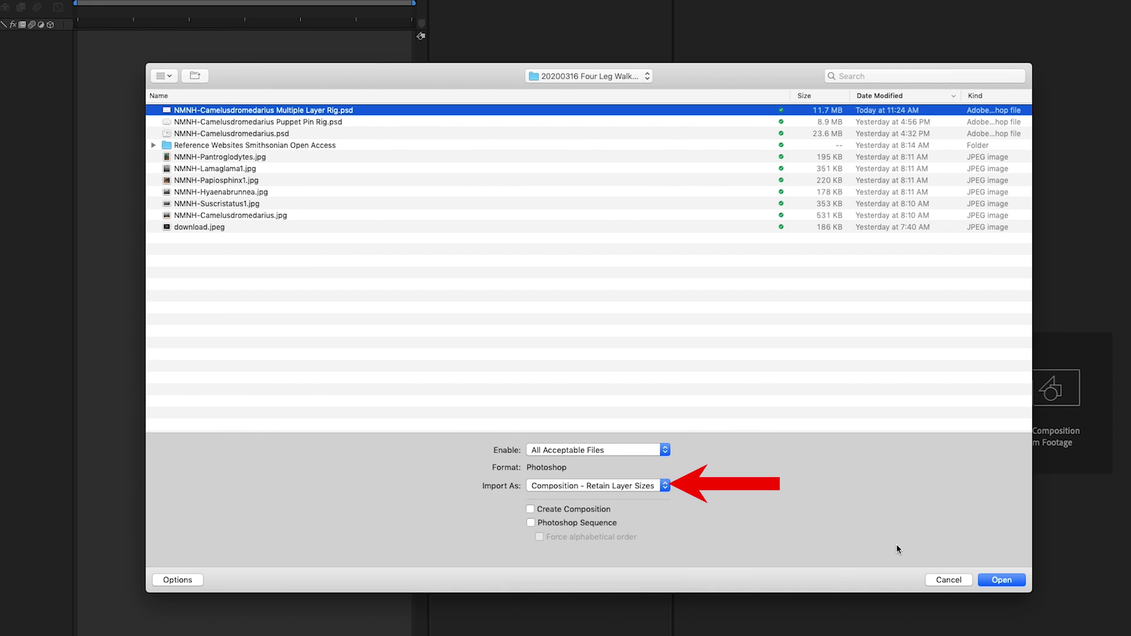
click(1002, 579)
click(622, 425)
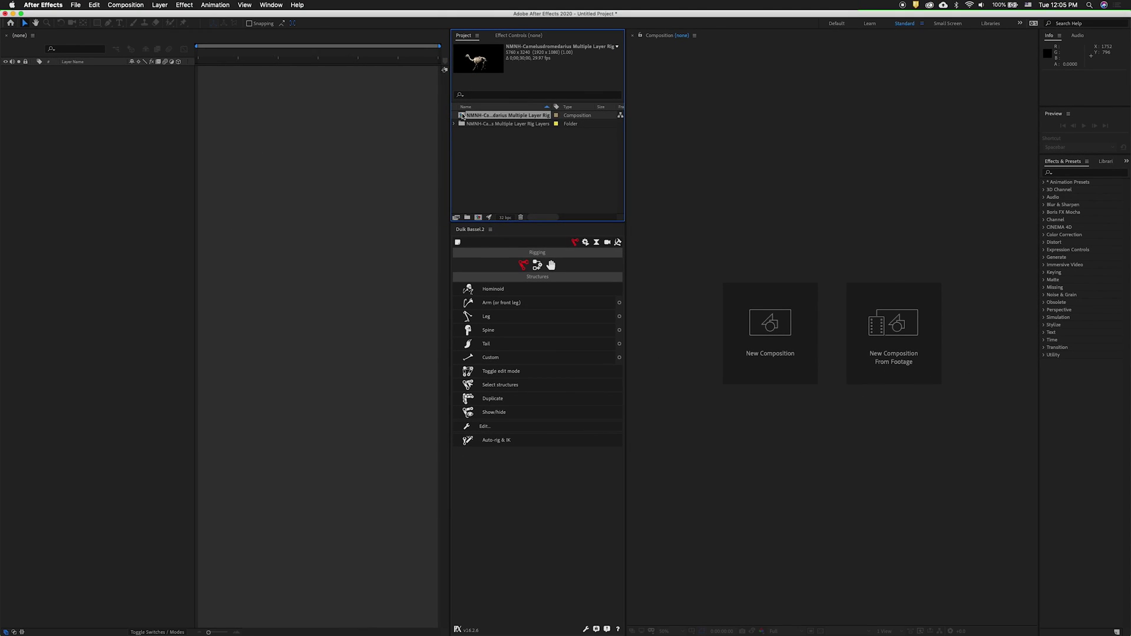
double_click(463, 115)
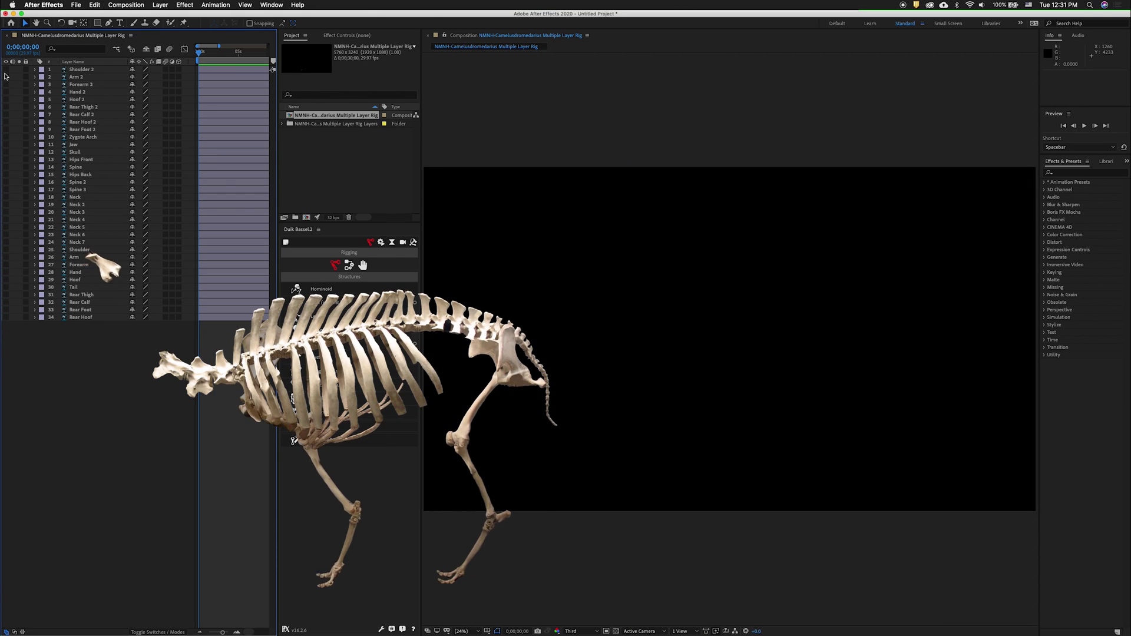
Step: Make the Shoulder 2, Arm 2, Forearm 2, Hand 2 and Hoof 2 layers visible
click(6, 69)
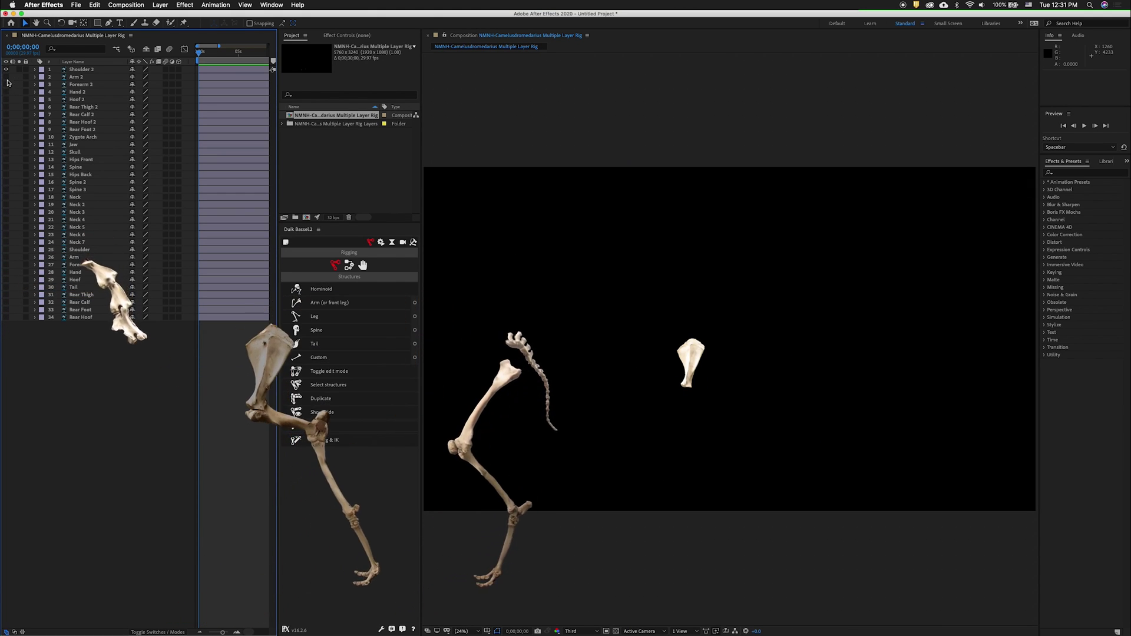
drag(8, 79, 6, 99)
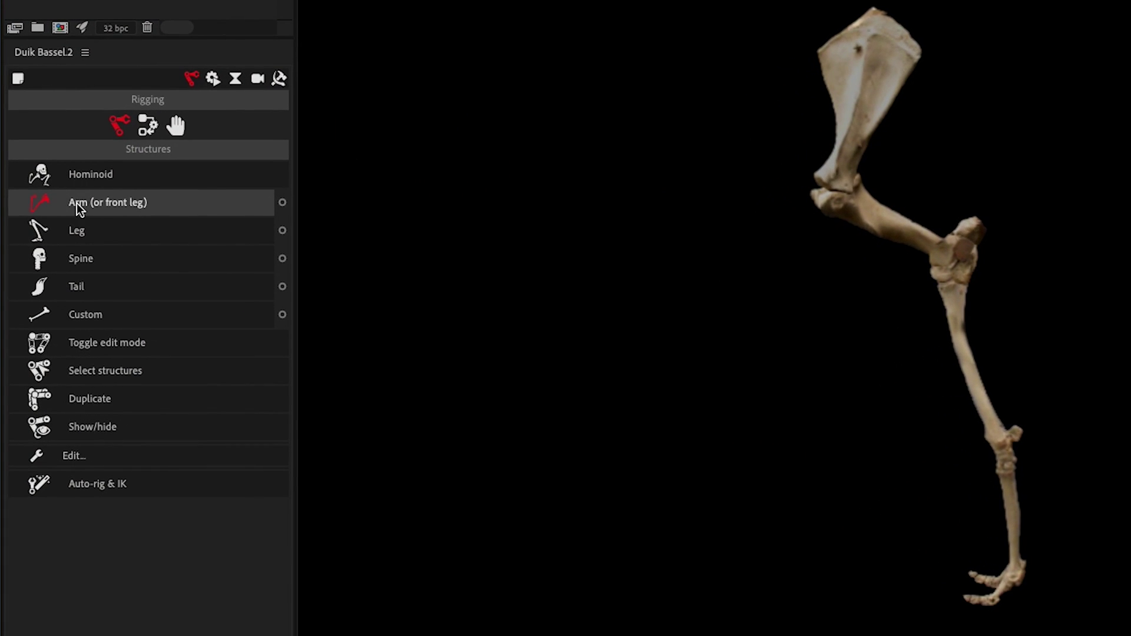
Step: Create a Duik arm structure of the ungulate type with Shoulder, Arm, Forearm, Hand and Hoof included
click(283, 207)
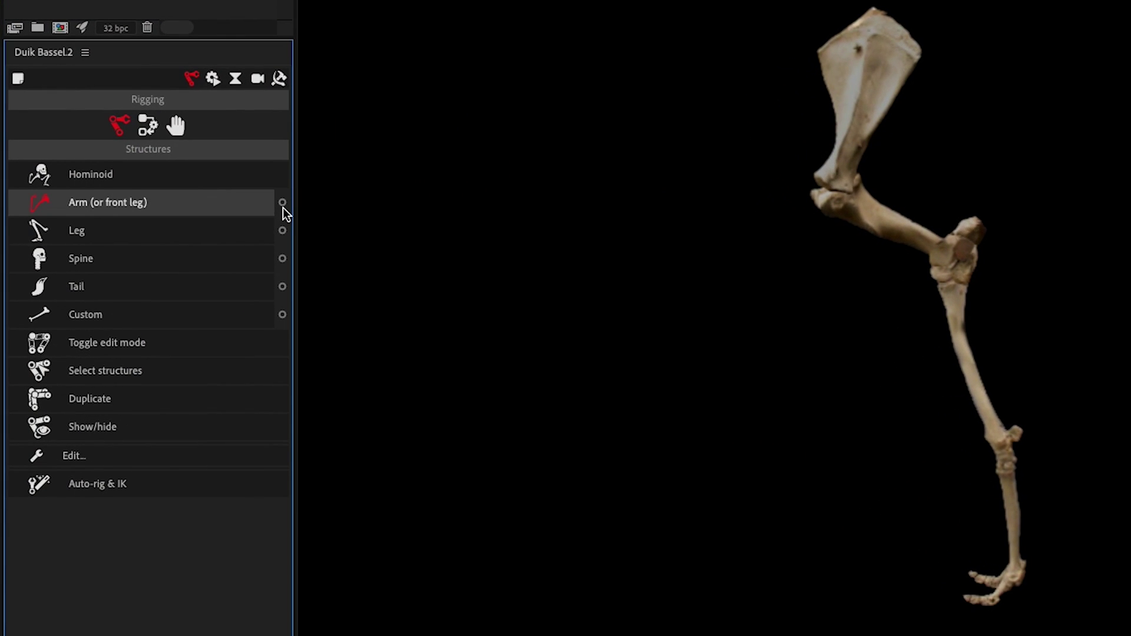
click(283, 206)
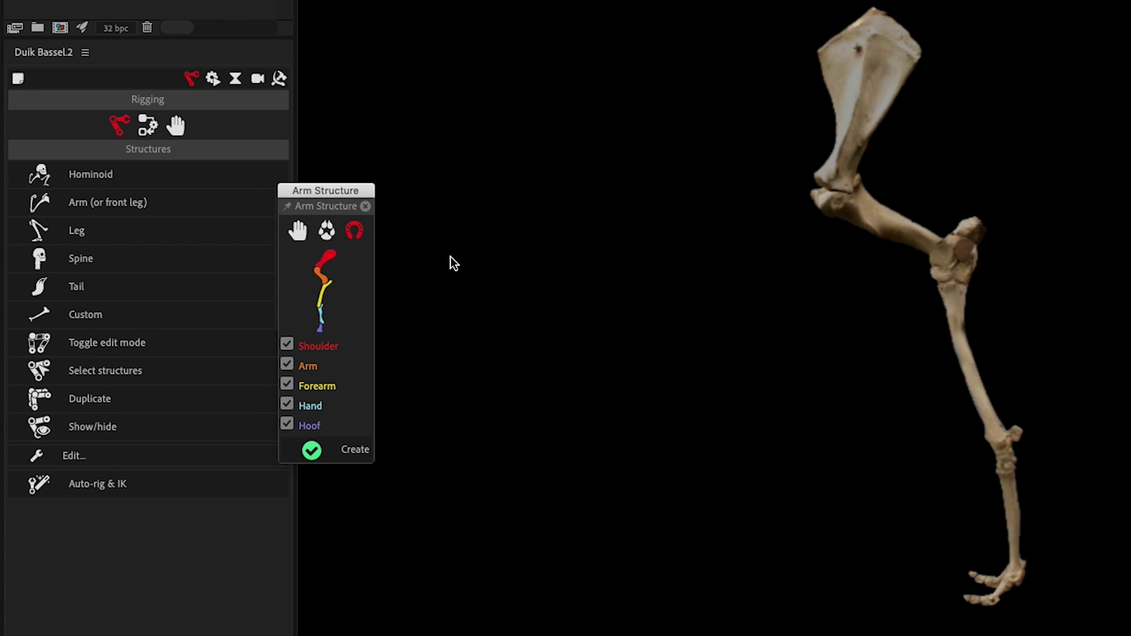
click(298, 229)
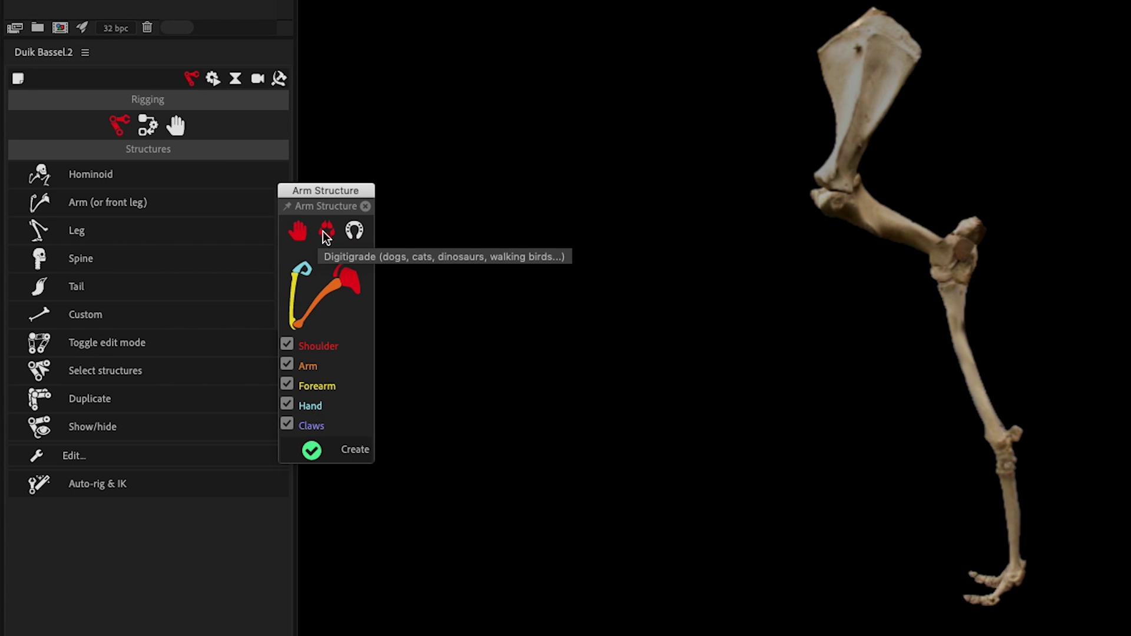
click(323, 231)
click(355, 234)
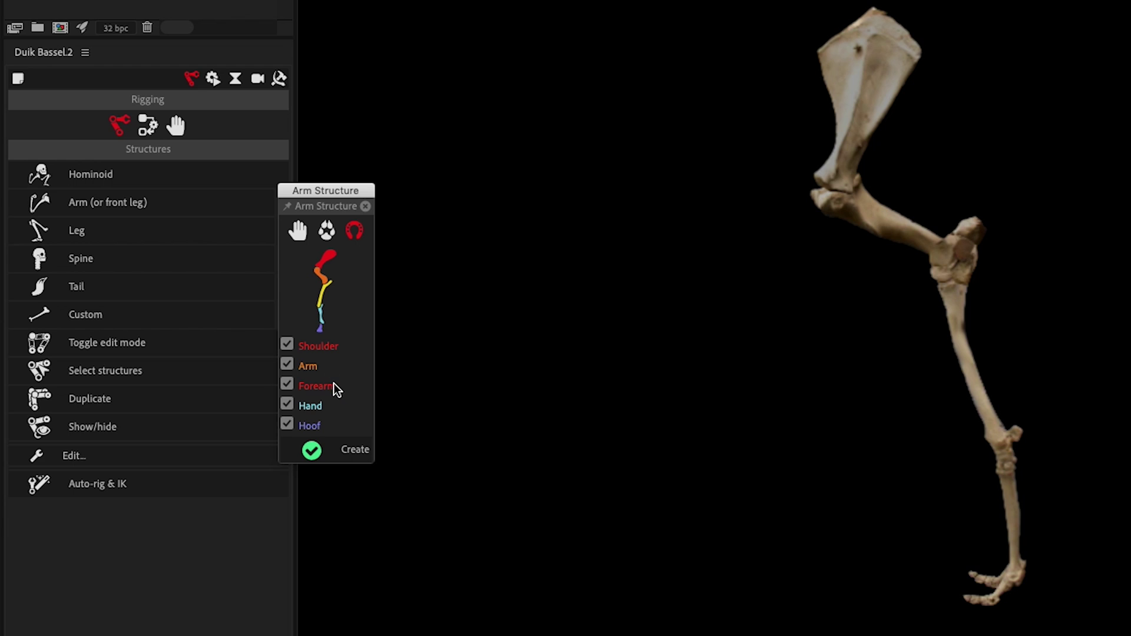
click(313, 449)
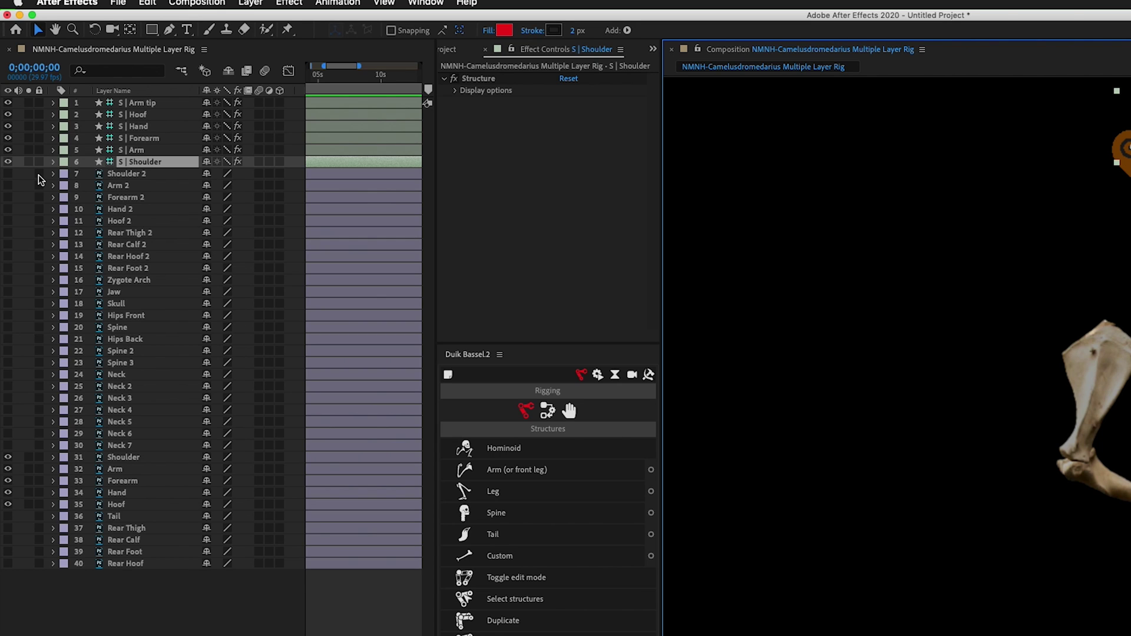
Step: Lock all the bone artwork layers and align the arm structure's joints with the visible front leg from shoulder to hoof tip
drag(38, 175, 52, 616)
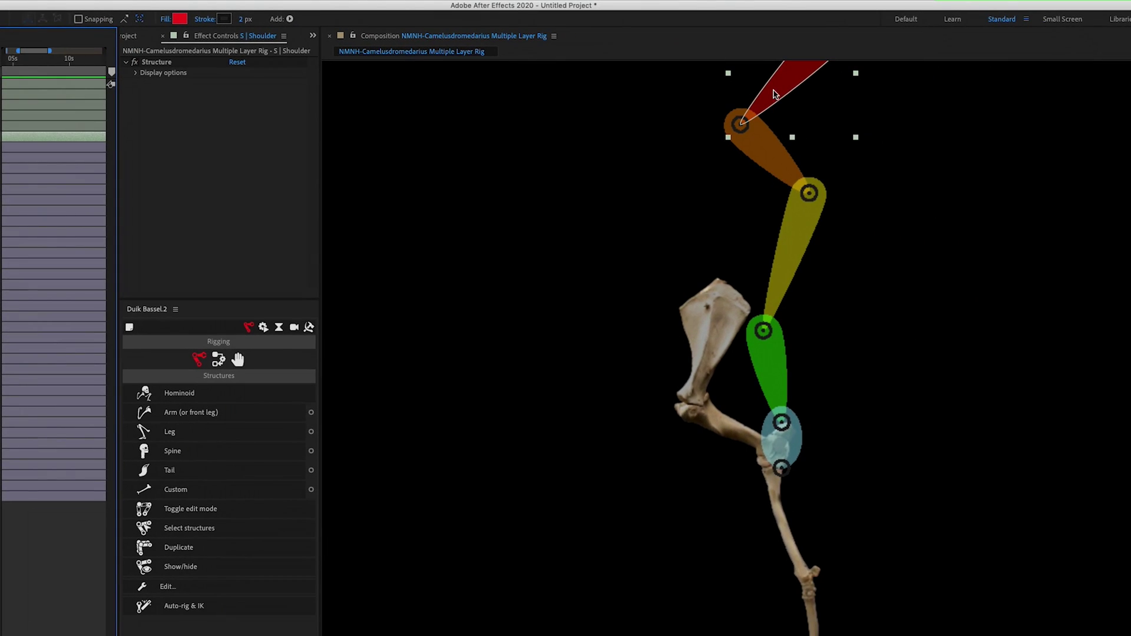
drag(795, 88, 694, 336)
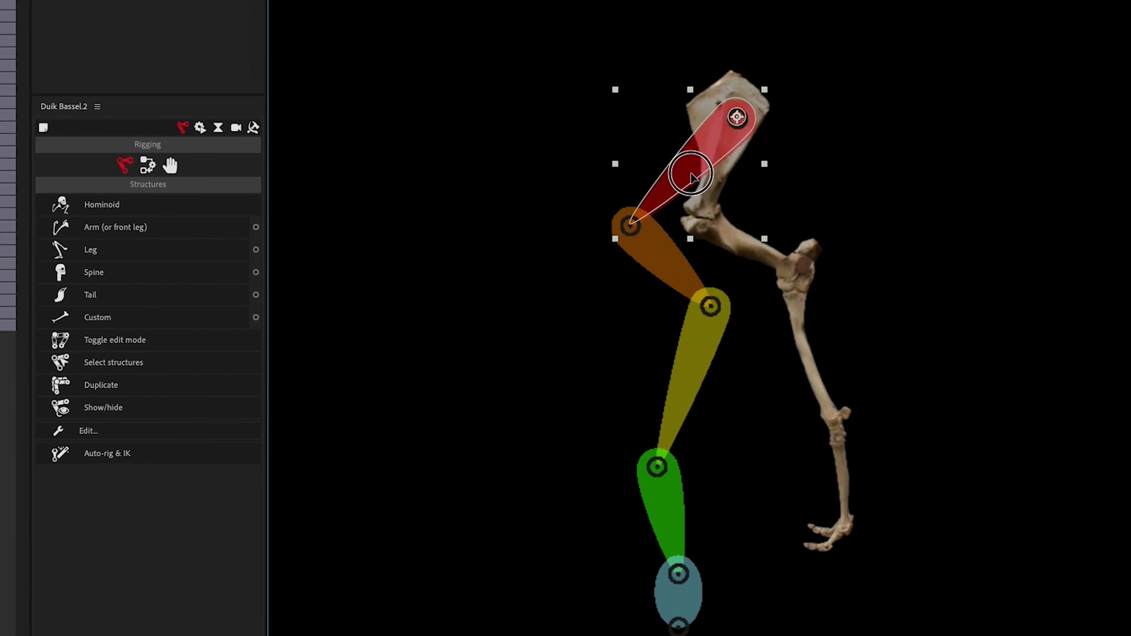
scroll(754, 262, up, 1)
drag(666, 227, 581, 227)
drag(621, 335, 580, 127)
drag(508, 452, 697, 434)
scroll(697, 434, up, 1)
drag(755, 495, 694, 462)
scroll(694, 462, up, 1)
drag(664, 632, 385, 418)
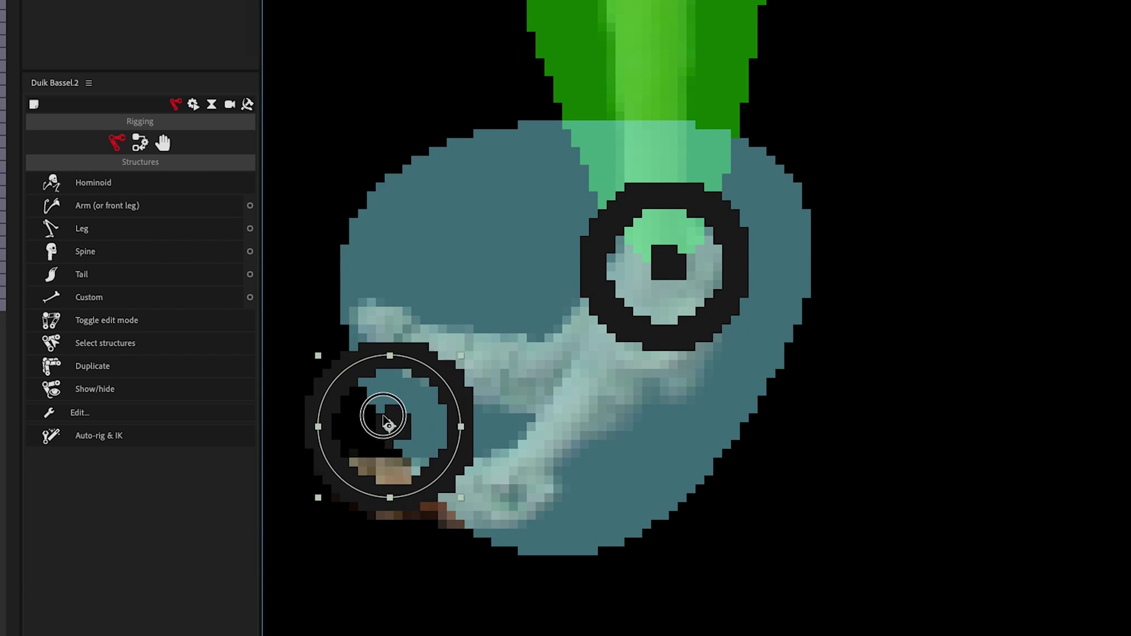
scroll(385, 418, down, 2)
drag(427, 370, 549, 584)
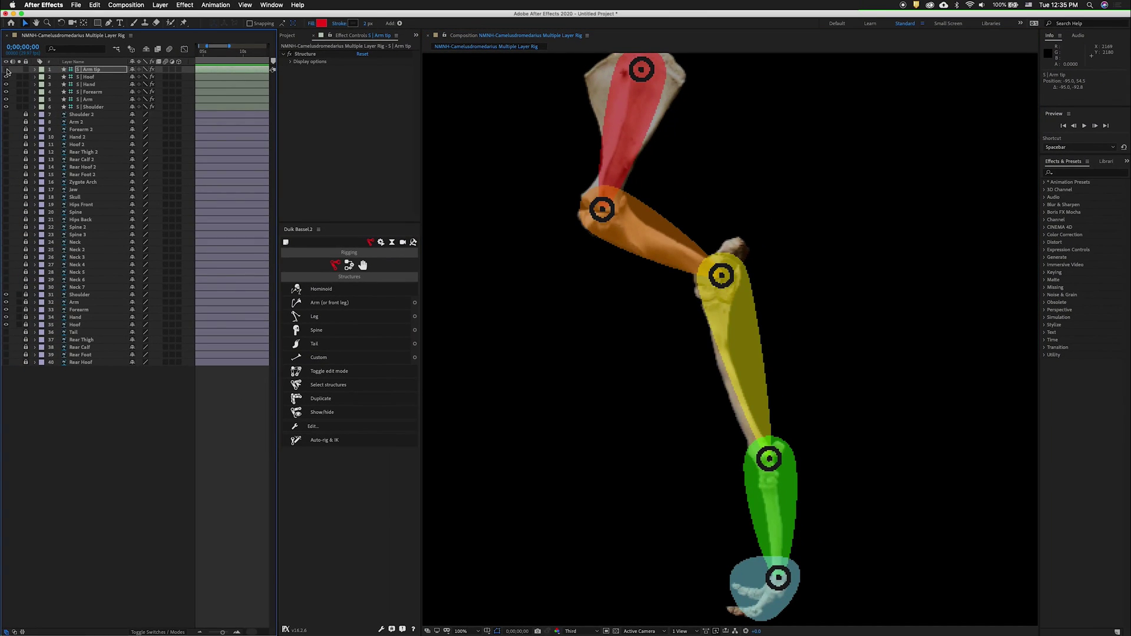
Step: Hide the fitted arm structure and its front leg artwork, and show the Shoulder 2 through Hoof 2 artwork layers
drag(8, 70, 6, 112)
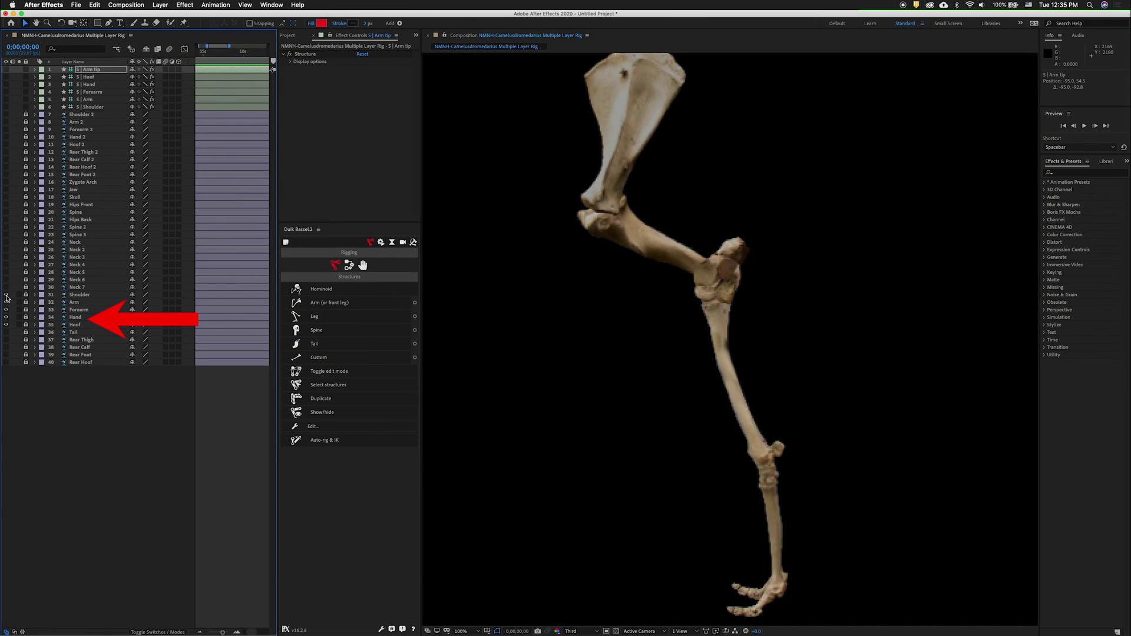
drag(6, 295, 7, 324)
drag(7, 114, 7, 145)
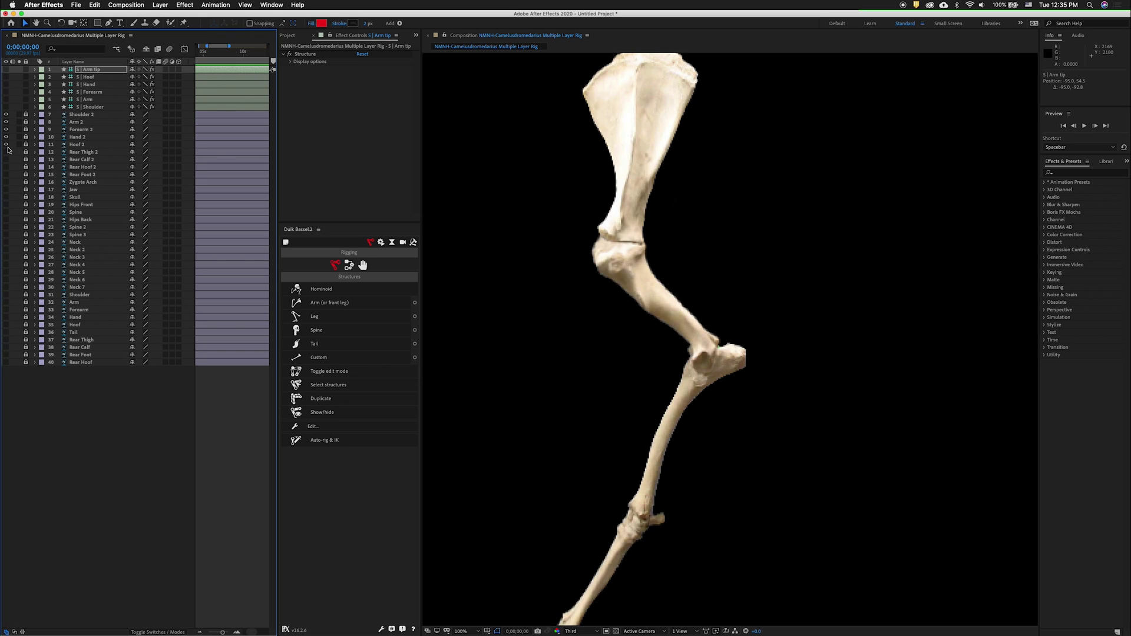
Step: Create a second ungulate arm structure and align its joints with the other front leg from shoulder to hoof tip
key(comma)
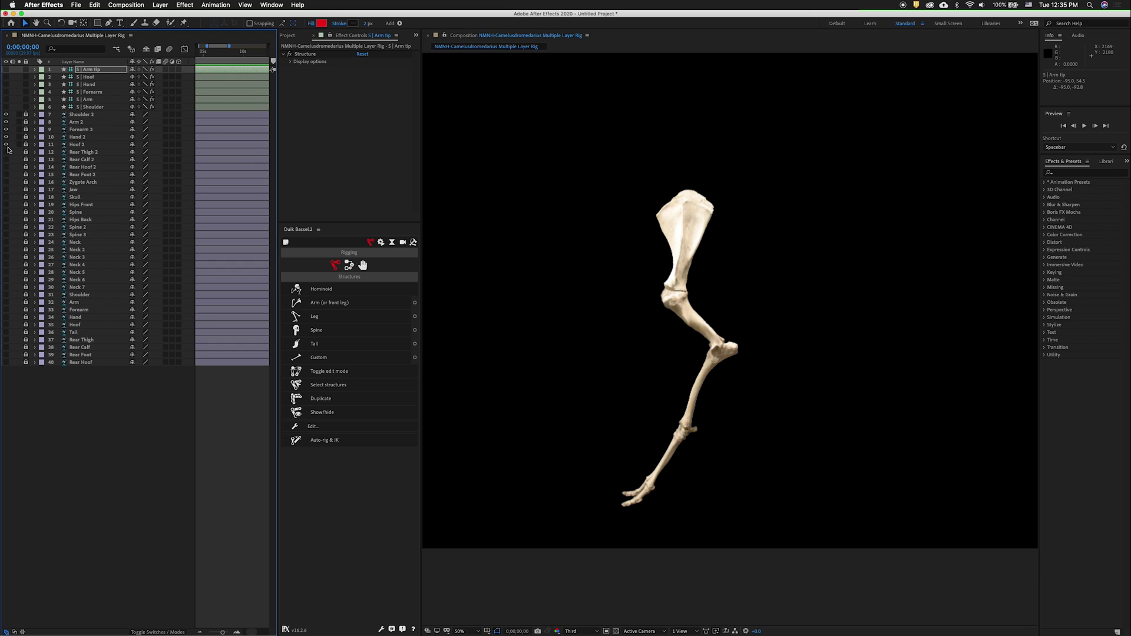
click(414, 303)
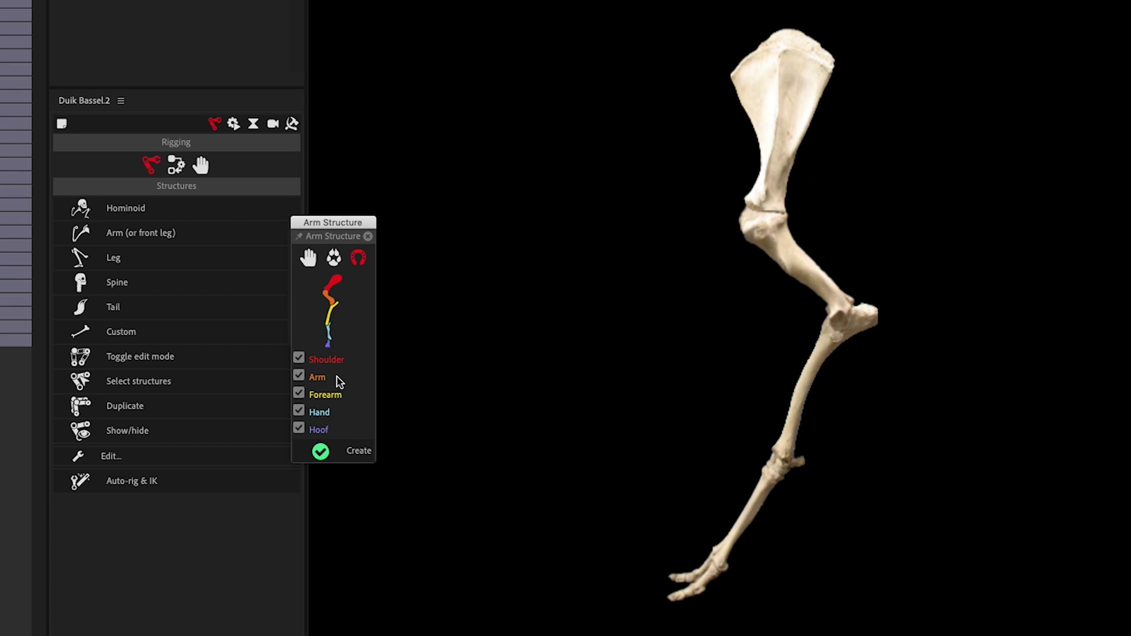
click(330, 451)
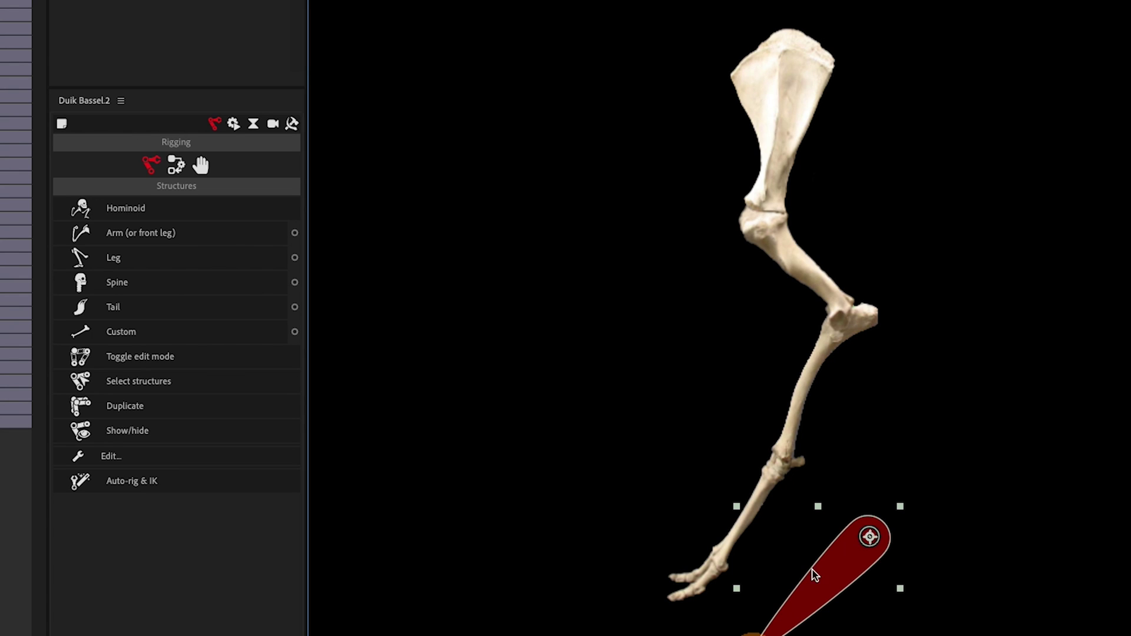
drag(823, 582, 751, 100)
drag(717, 206, 804, 250)
click(894, 357)
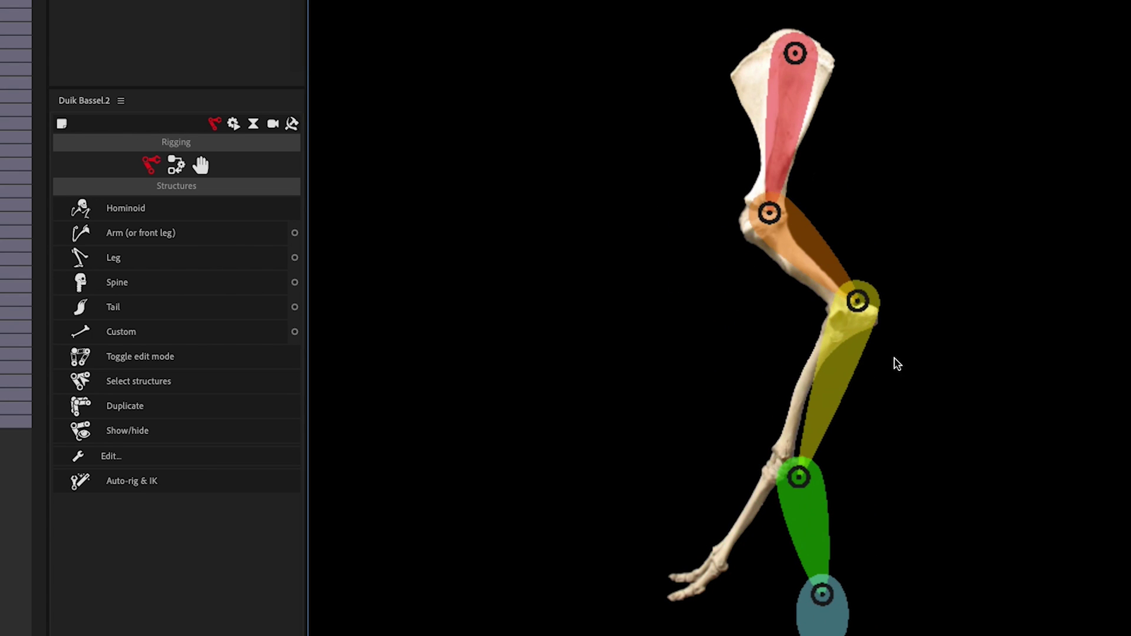
drag(847, 353, 840, 358)
drag(815, 521, 808, 507)
drag(792, 614, 709, 606)
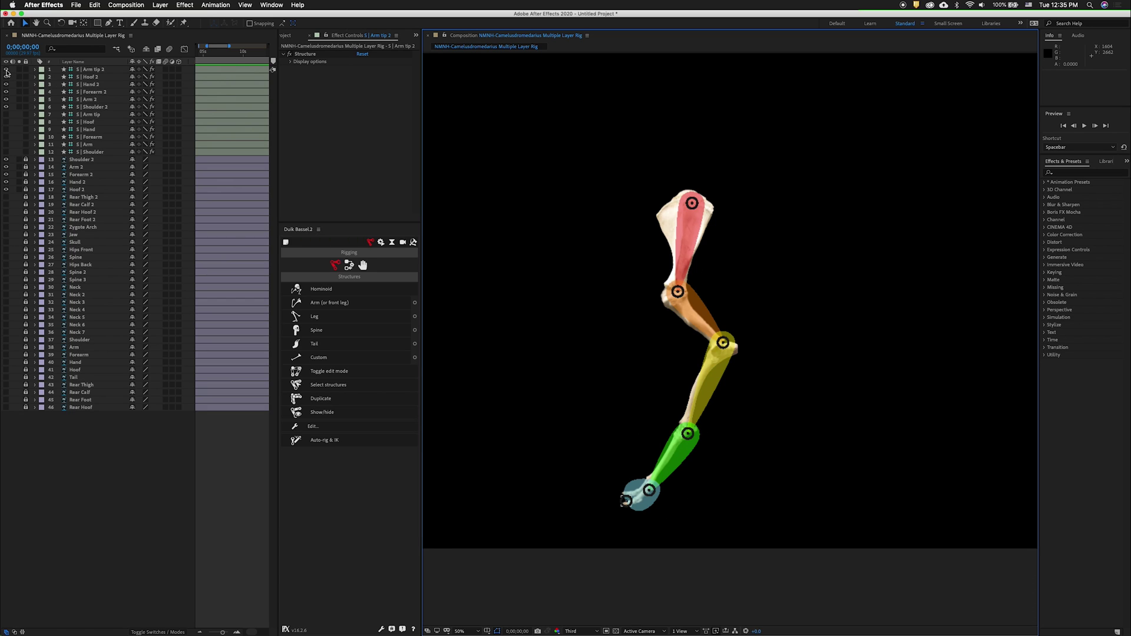
Step: Hide the second arm structure and its front leg artwork, and show the Rear Thigh, Rear Calf, Rear Foot and Rear Hoof layers
drag(8, 71, 7, 108)
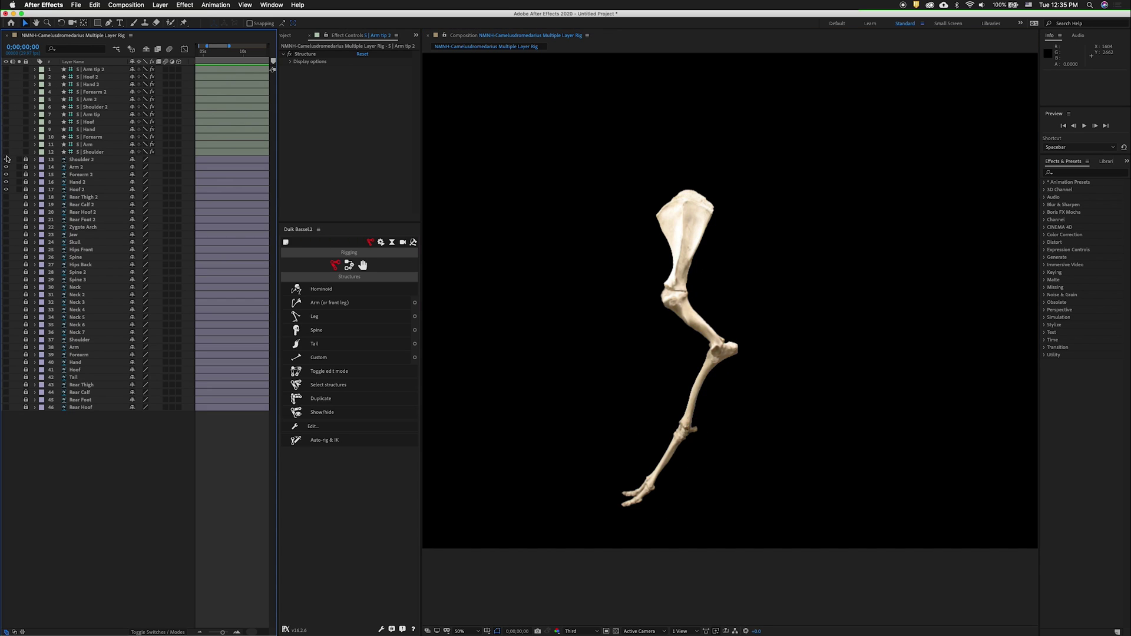
drag(7, 162, 7, 191)
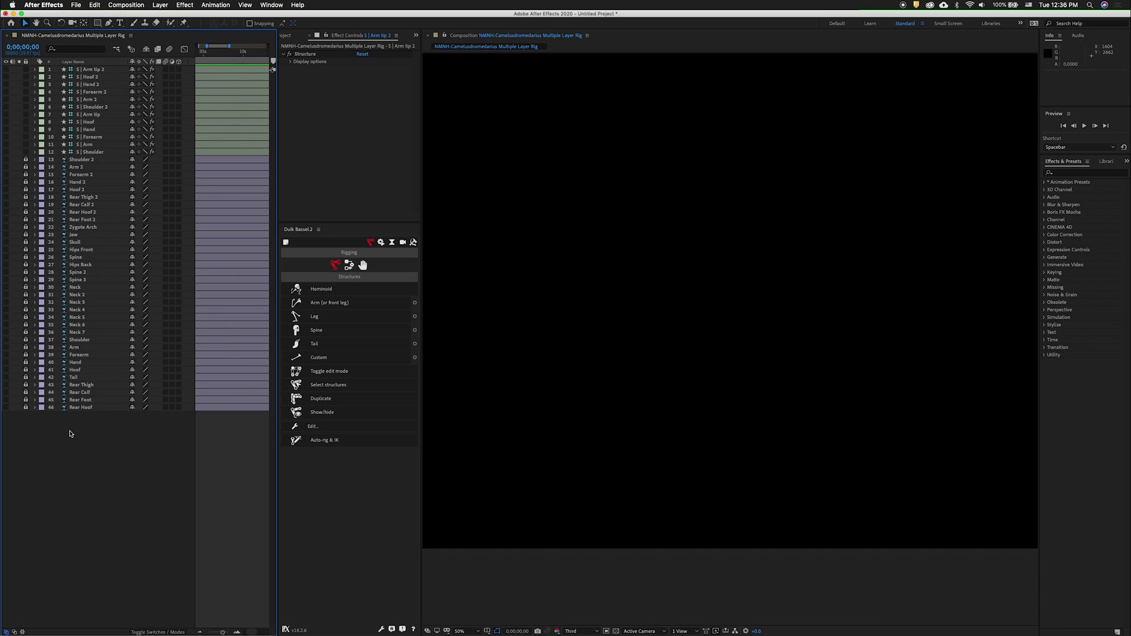
drag(6, 385, 4, 420)
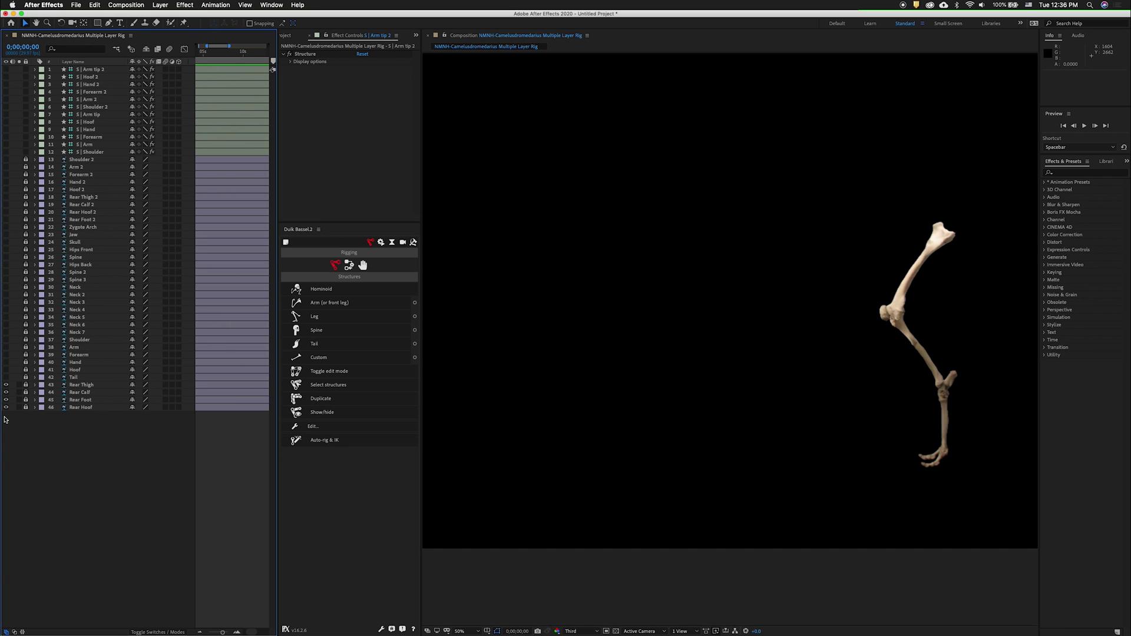
Step: Create a Duik leg structure of the ungulate type with Thigh, Calf, Foot and Hoof included
click(415, 317)
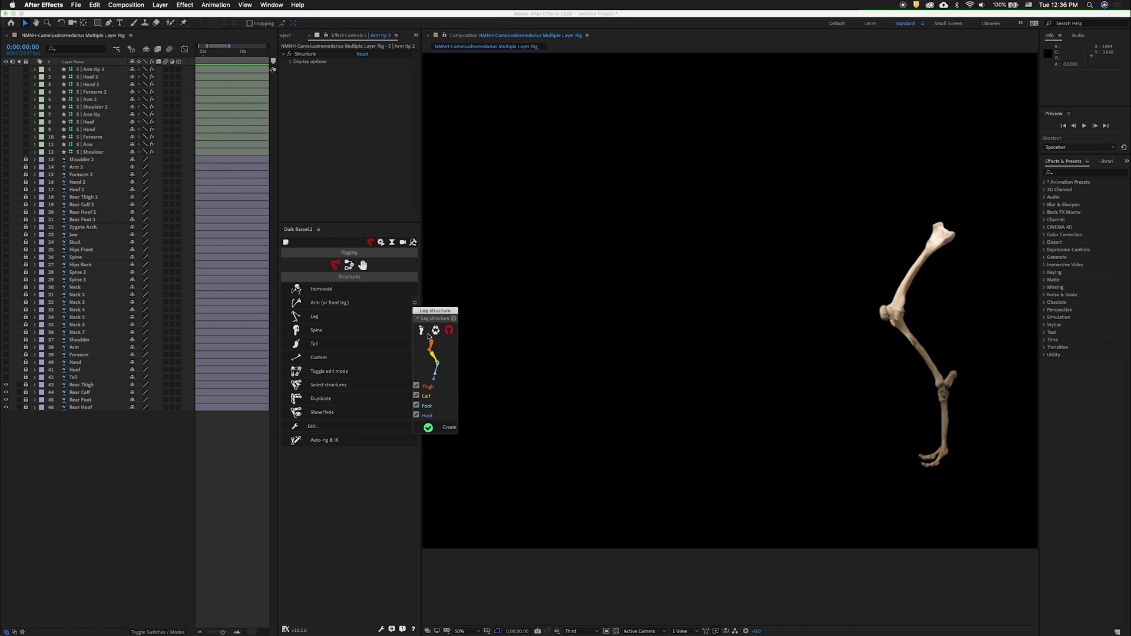
click(436, 330)
click(447, 334)
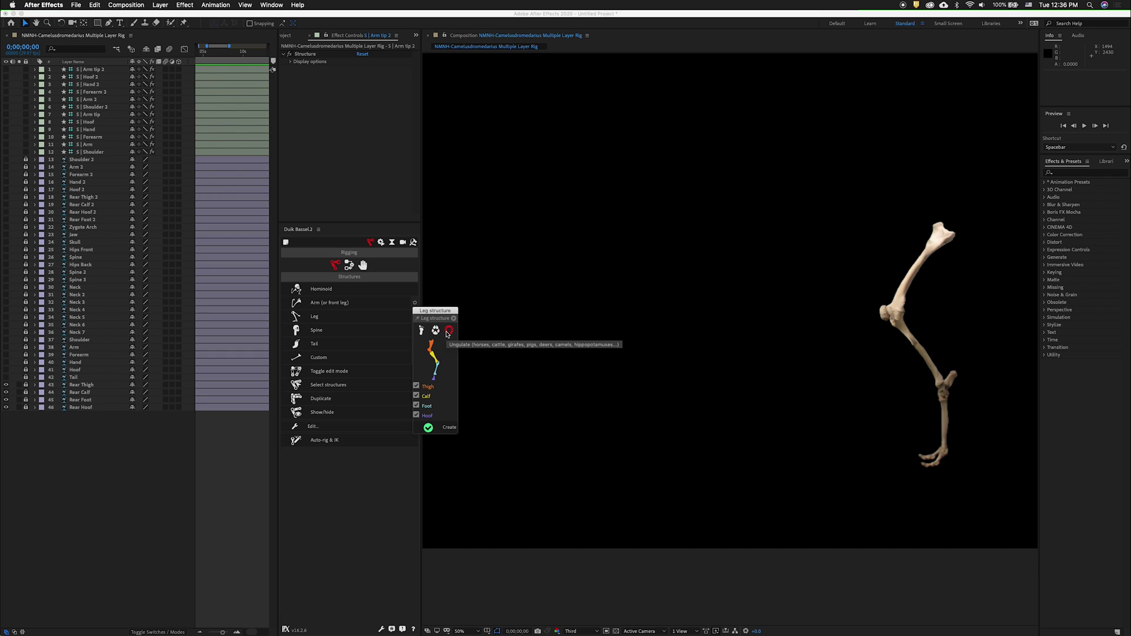
click(431, 431)
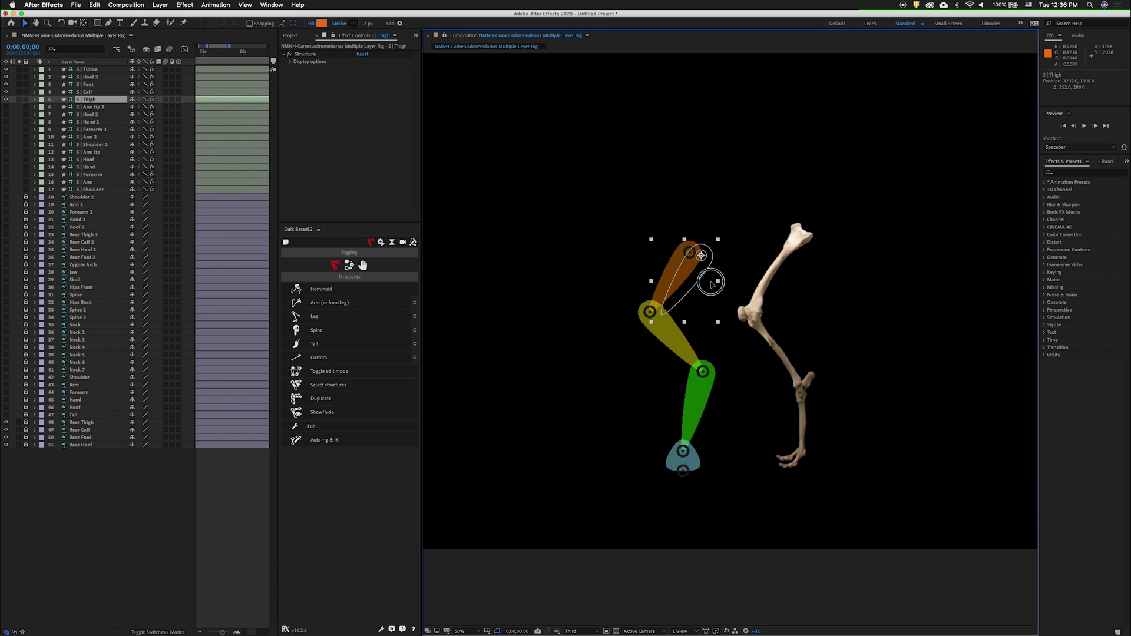
Step: Align the leg structure's joints with the visible rear leg, from the thigh down to the tip of the hoof
drag(711, 285, 804, 259)
click(691, 389)
drag(756, 292, 752, 315)
key(super+space)
key(super+space)
key(.)
drag(668, 393, 505, 246)
drag(719, 259, 710, 294)
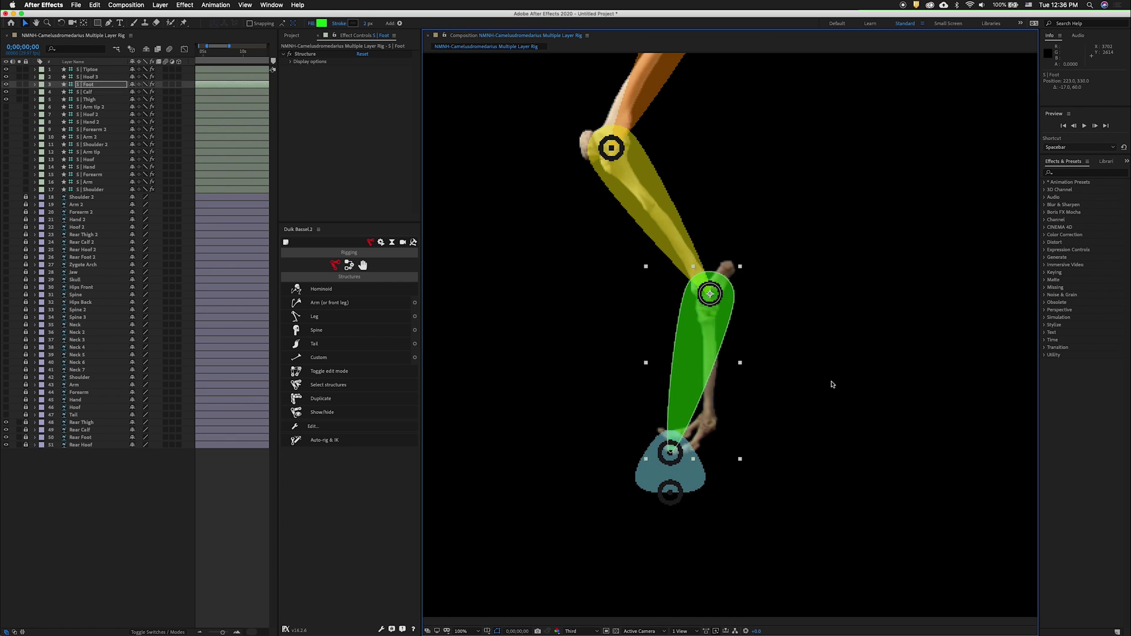
drag(670, 452, 709, 423)
drag(710, 465, 669, 442)
click(512, 545)
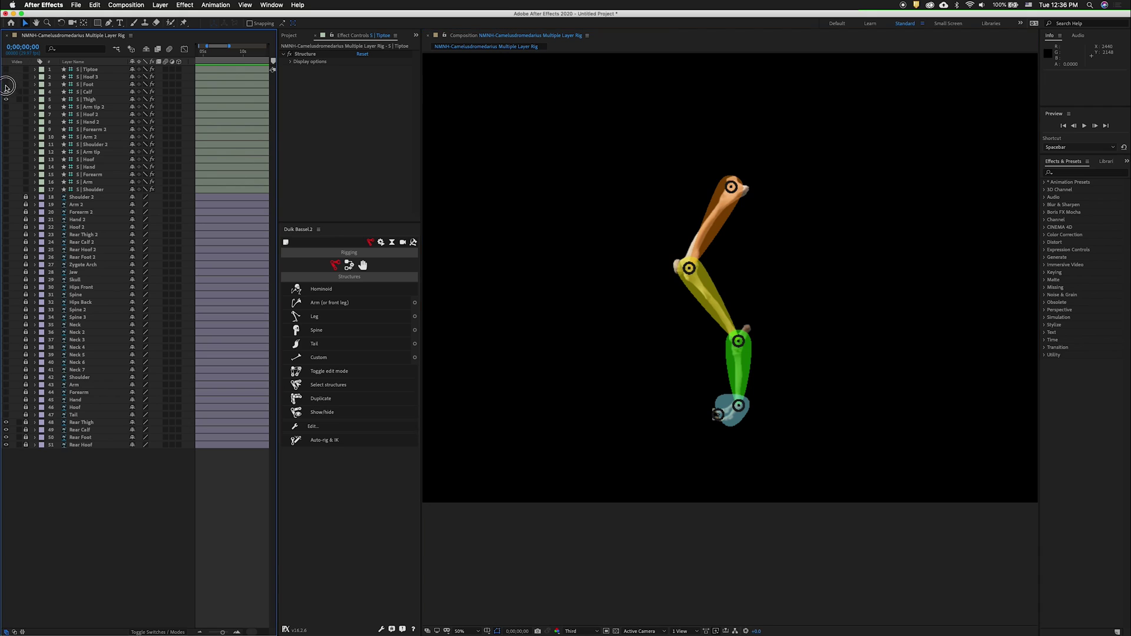
Step: Hide the fitted leg structure and its rear leg artwork, and show the Rear Thigh 2, Rear Calf 2, Rear Hoof 2 and Rear Foot 2 layers
drag(6, 69, 6, 100)
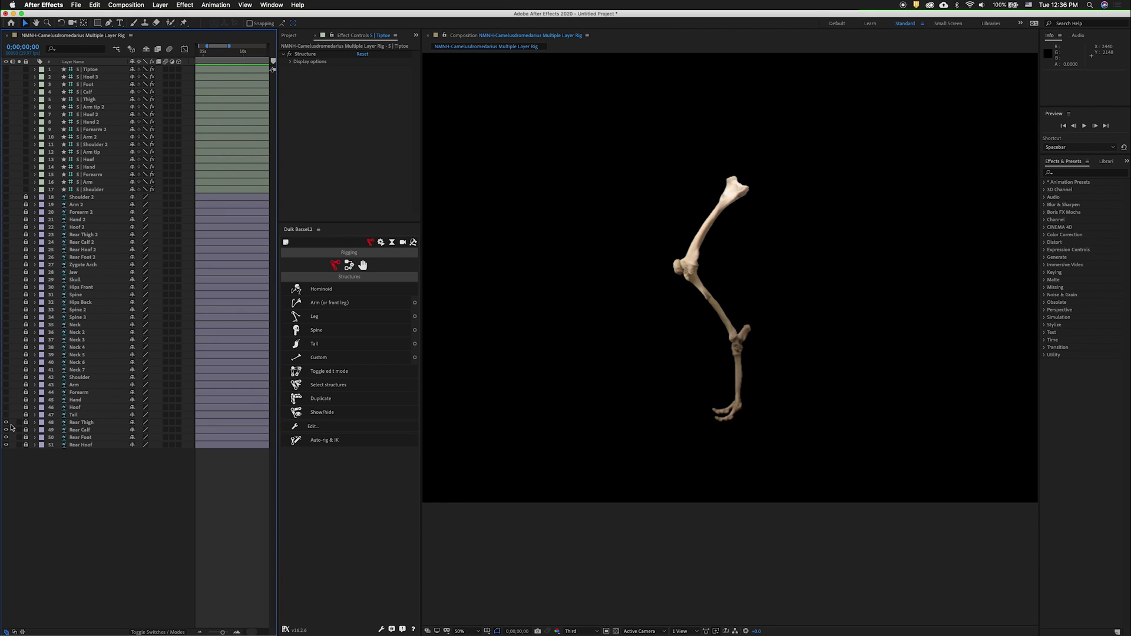
drag(6, 426, 6, 450)
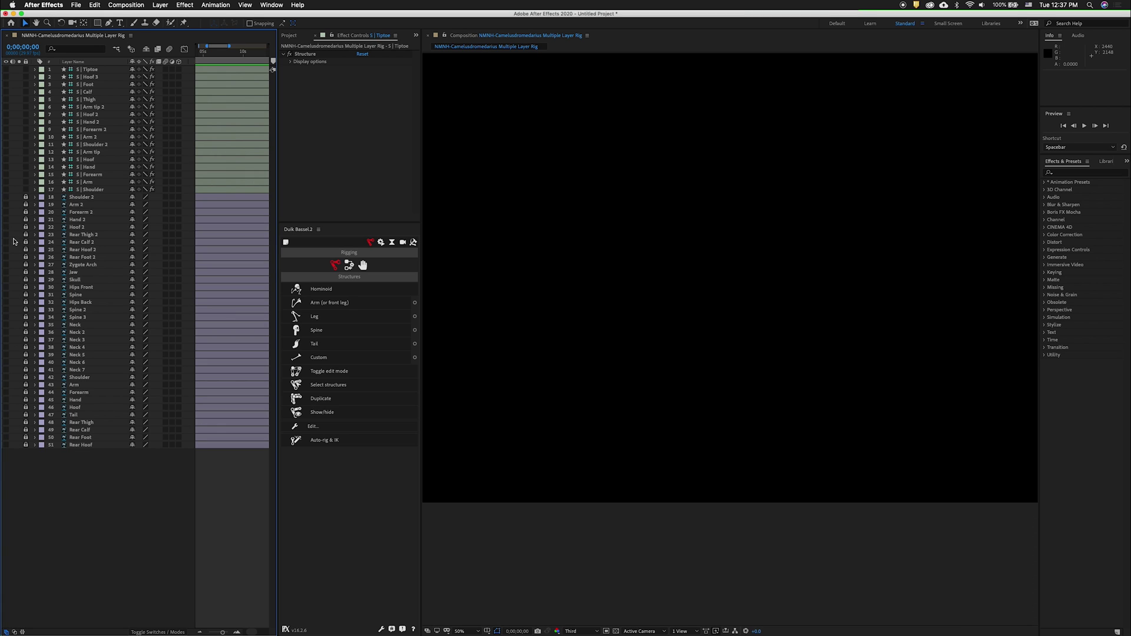
drag(6, 235, 6, 257)
Step: Create a second ungulate leg structure and align its joints with the other rear leg from thigh to hoof tip
click(416, 317)
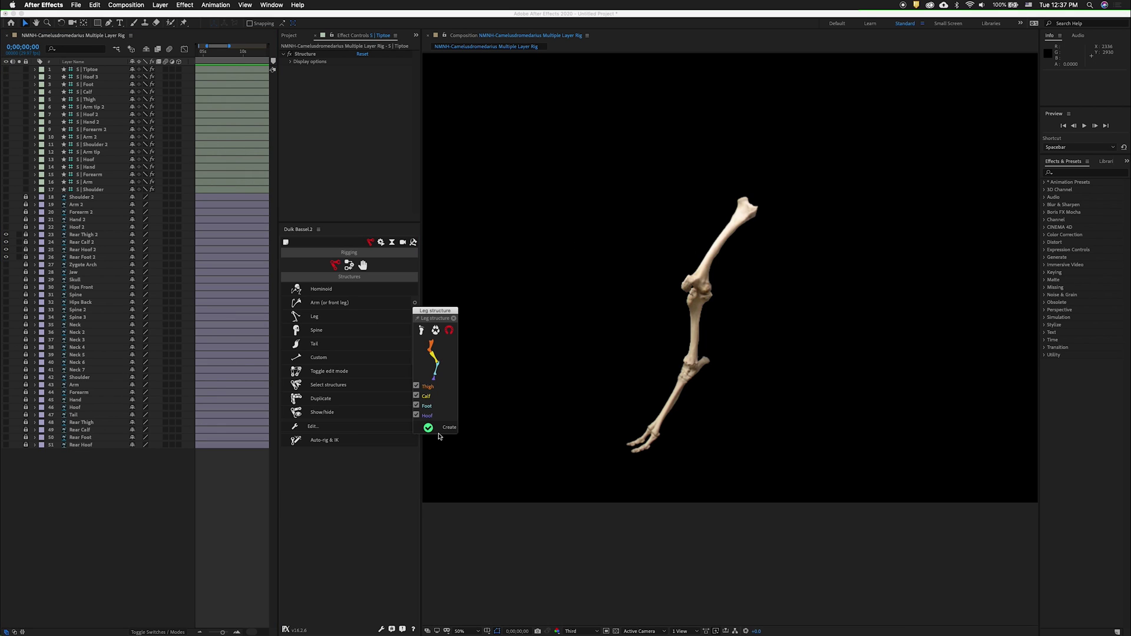
click(439, 437)
drag(543, 168, 735, 234)
drag(728, 294, 721, 315)
drag(743, 380, 682, 394)
click(695, 424)
click(661, 489)
drag(671, 449, 632, 449)
click(560, 441)
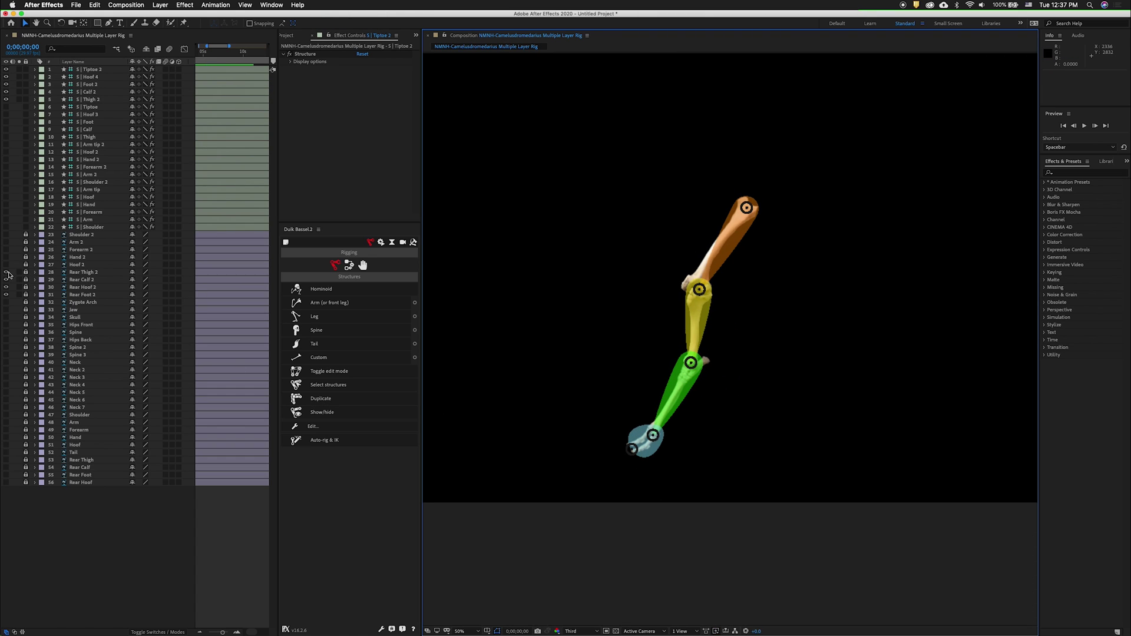
Step: Hide the second rear leg's artwork and fitted structure, and show the hips, spine and neck artwork layers
drag(7, 274, 7, 297)
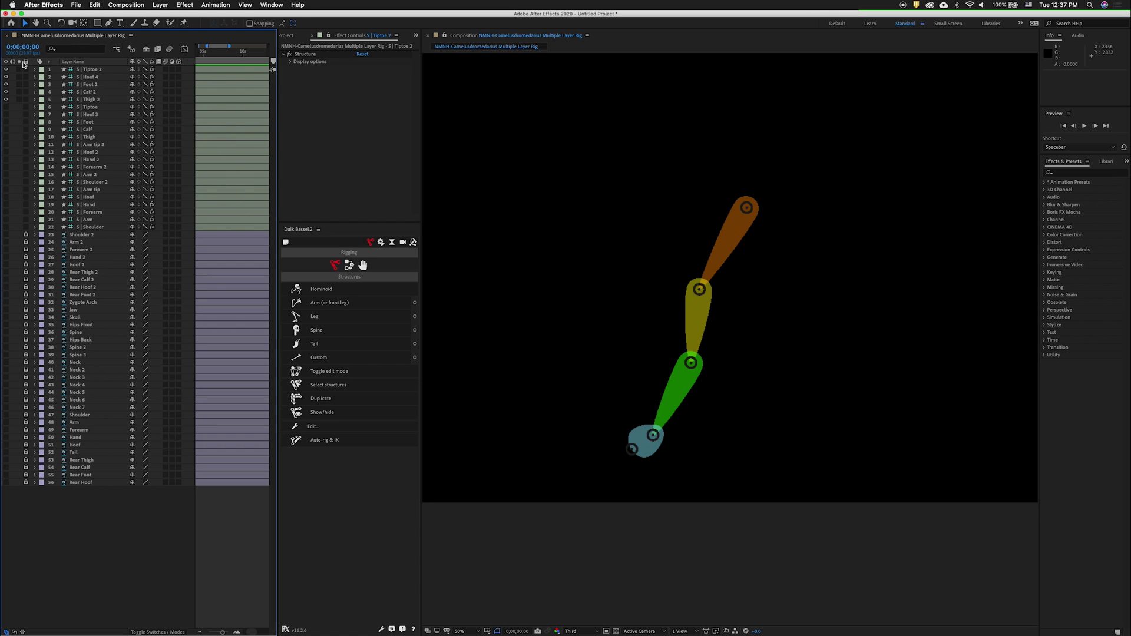
drag(7, 71, 6, 105)
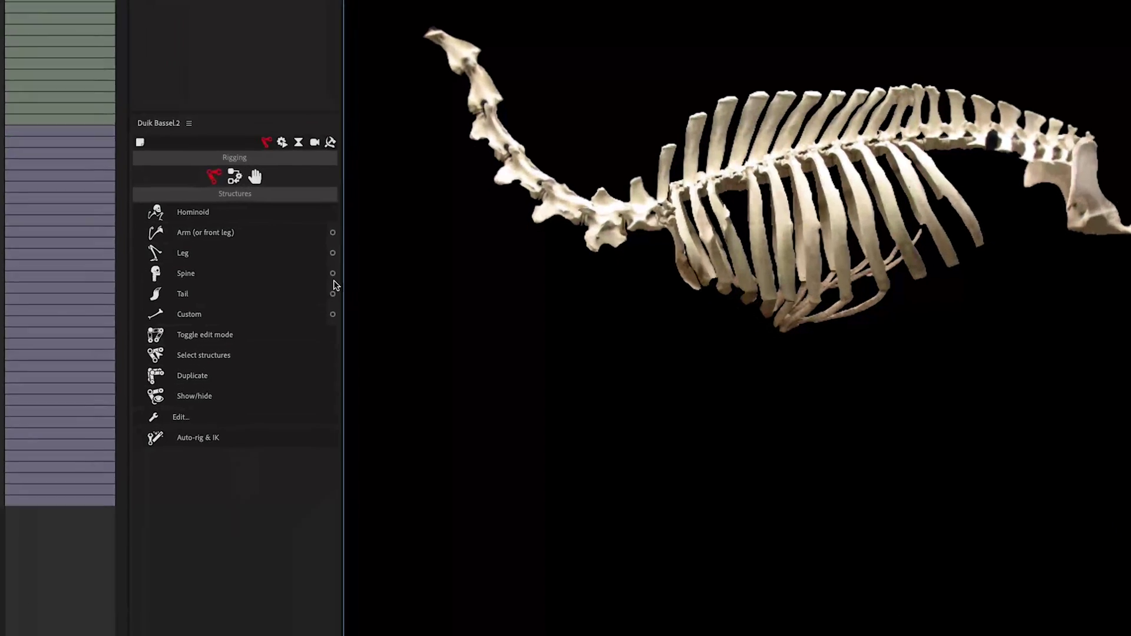
Step: Create a Duik spine structure with Head and Hips included, 7 neck layers and 3 spine layers
click(415, 330)
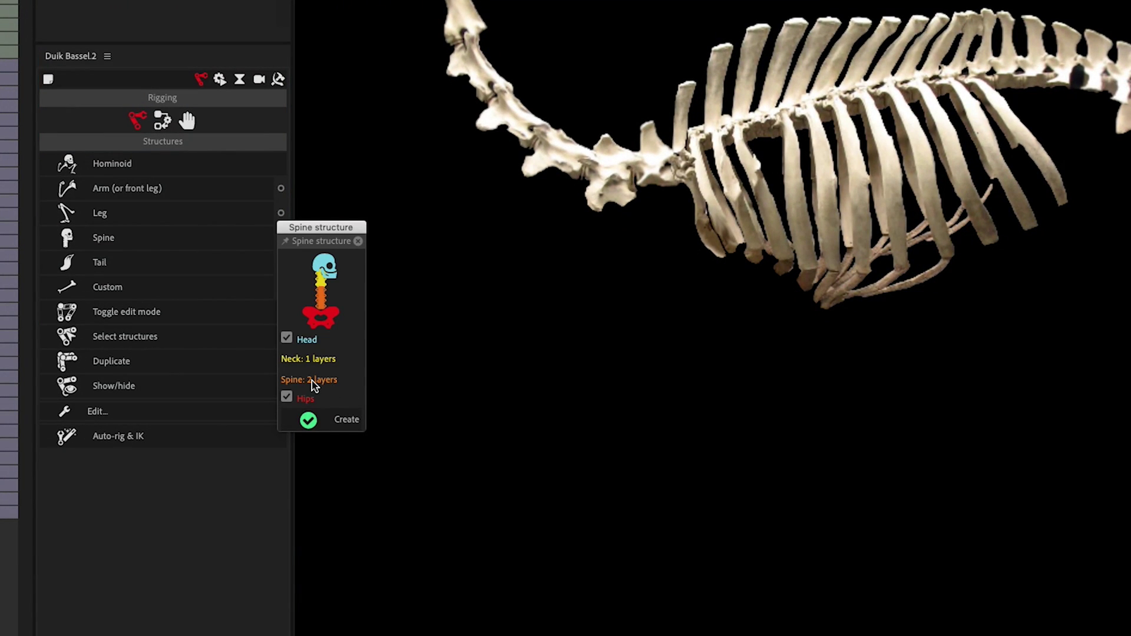
click(312, 381)
click(308, 361)
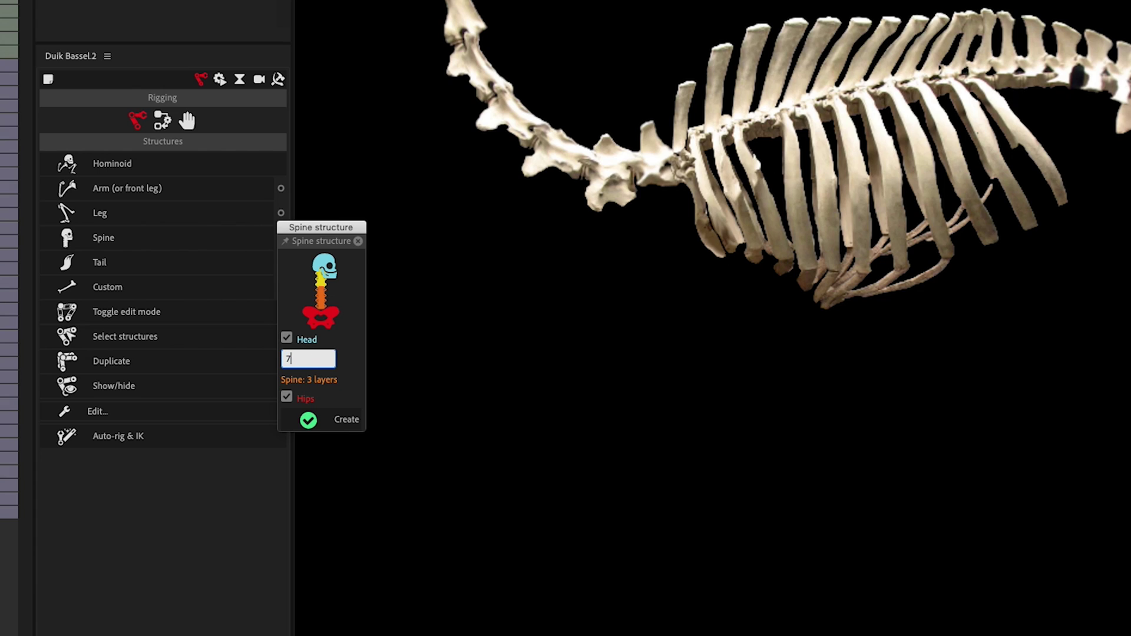
click(357, 386)
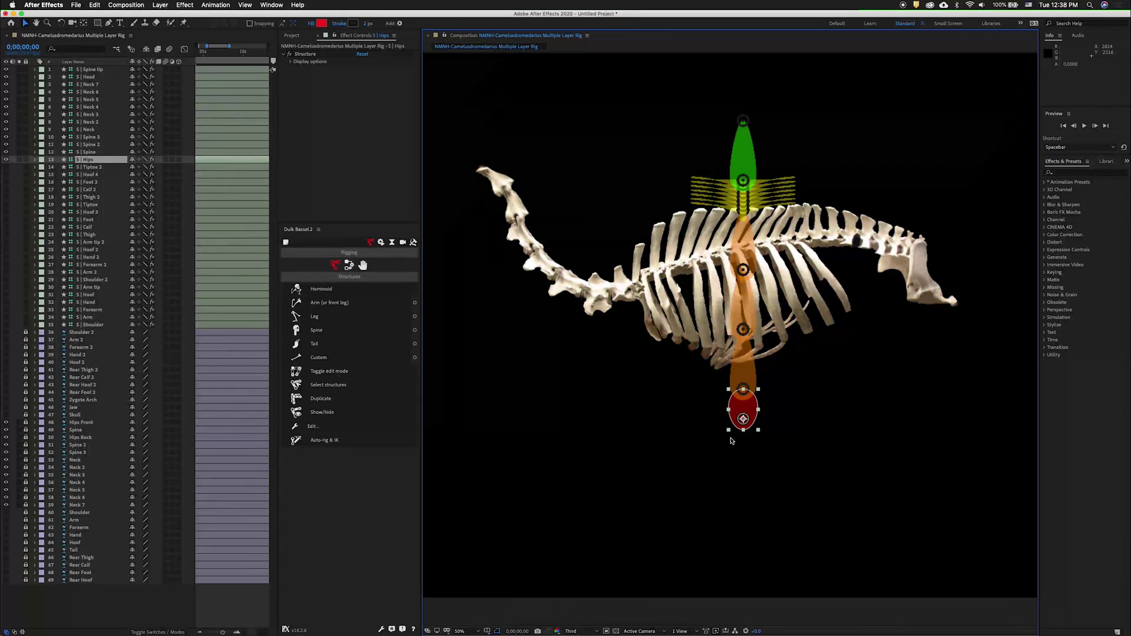
Step: Place the Hips joint on the lower pelvis and the first Spine joint at the pelvis's upper end
drag(746, 409, 931, 293)
drag(884, 392, 433, 455)
scroll(810, 454, up, 2)
drag(831, 462, 830, 435)
click(847, 255)
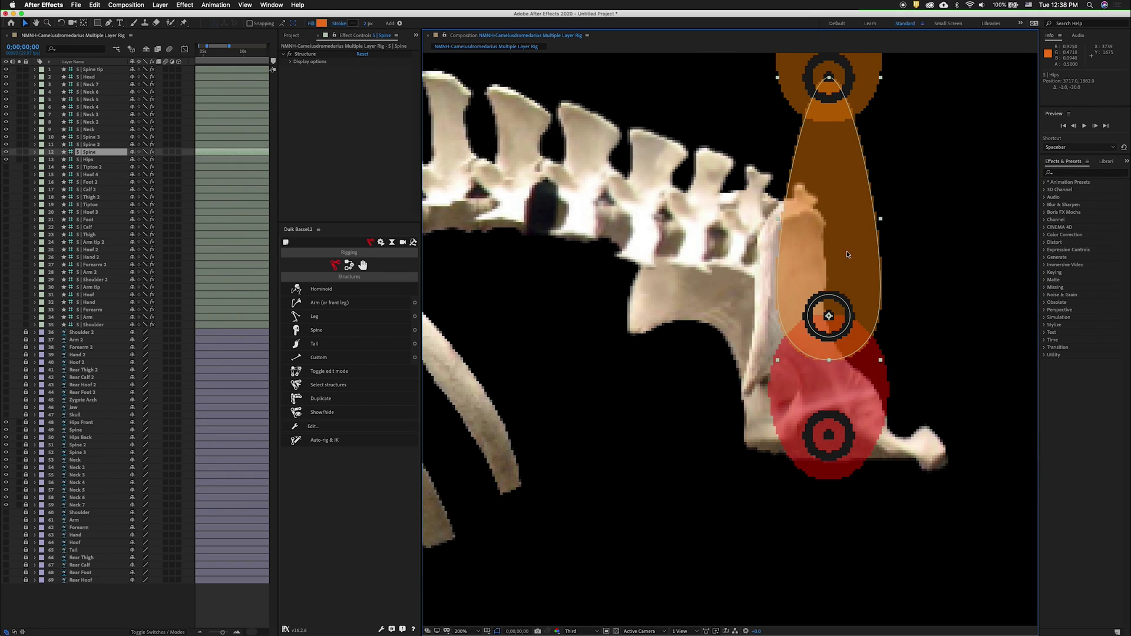
drag(848, 254, 797, 182)
Step: Align the Spine 2 and Spine 3 joints with the vertebrae between the pelvis and the rib cage
key(space)
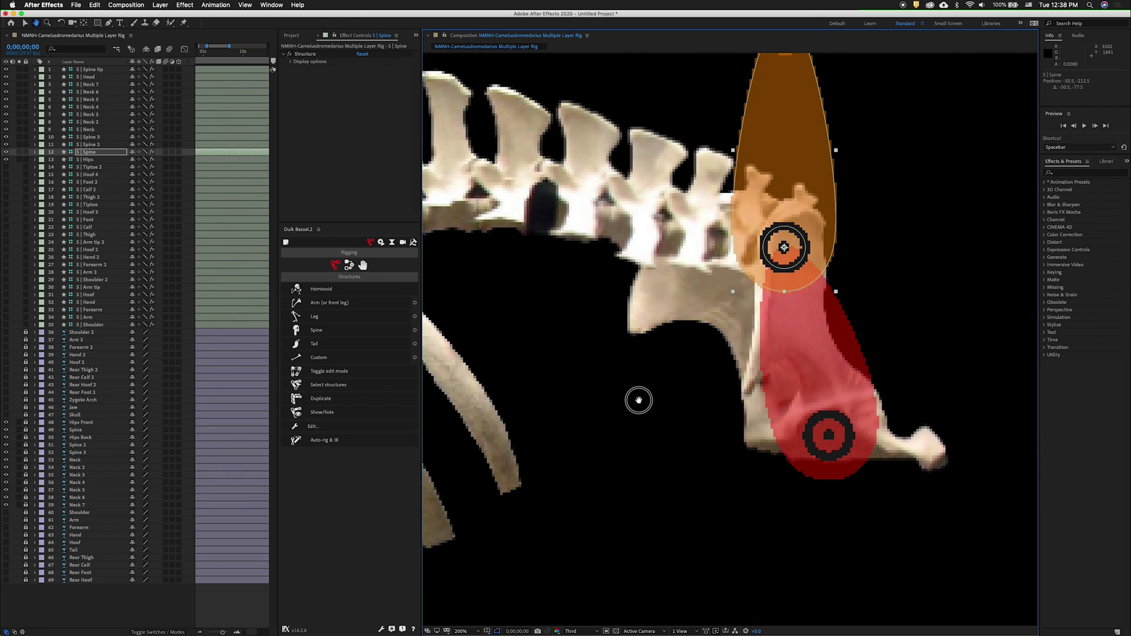
drag(639, 400, 637, 561)
click(792, 66)
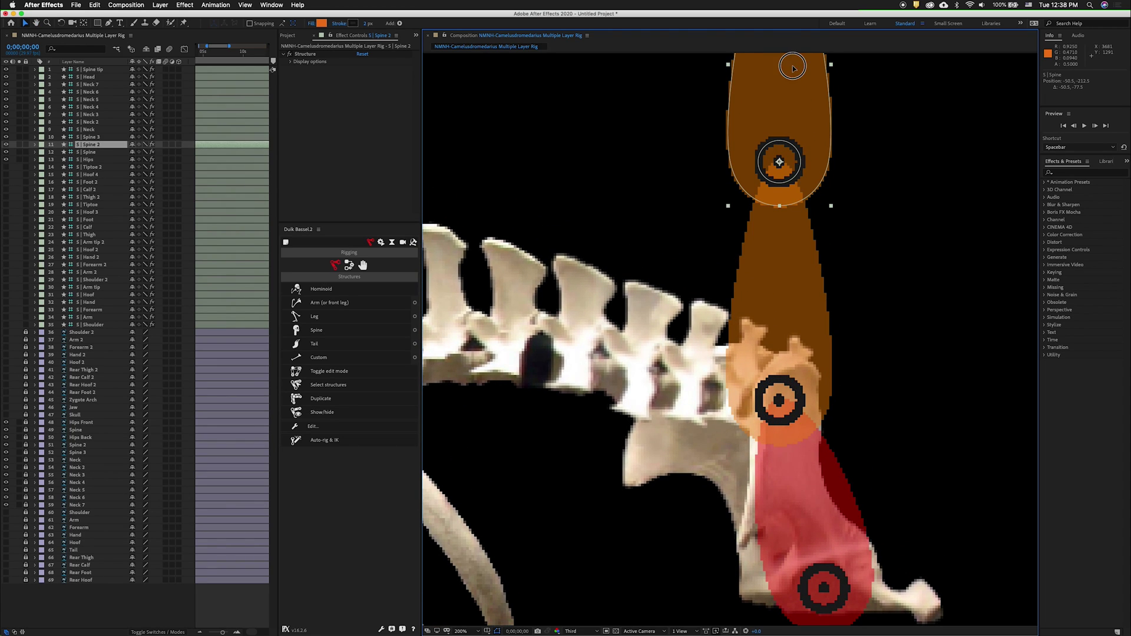
drag(793, 66, 555, 263)
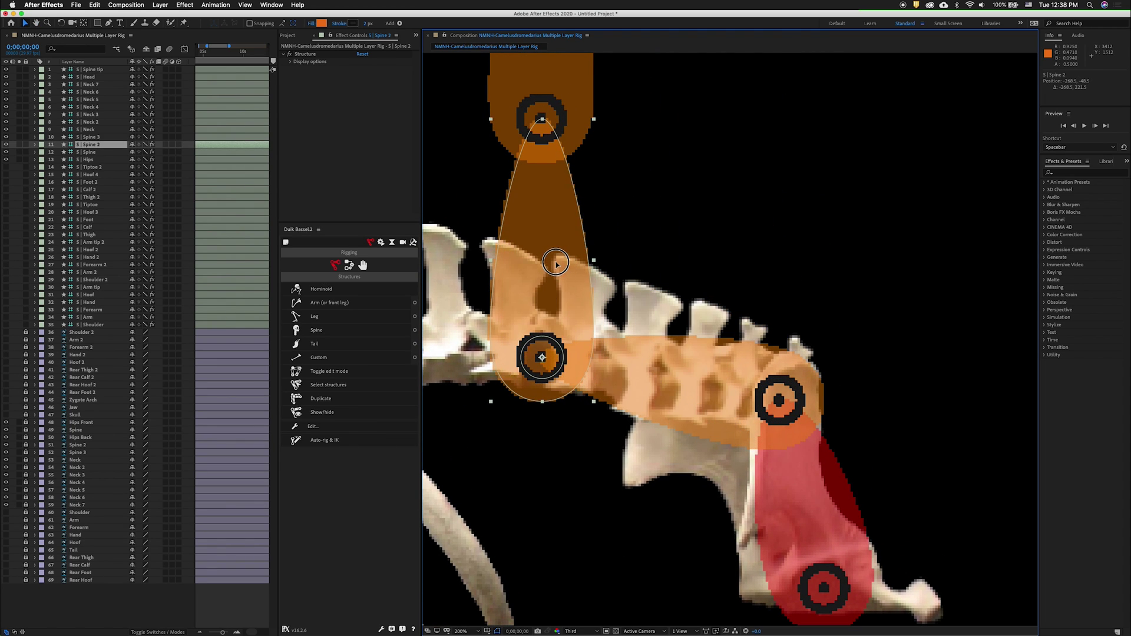
key(space)
drag(559, 464, 814, 529)
drag(794, 85, 509, 271)
drag(618, 176, 598, 343)
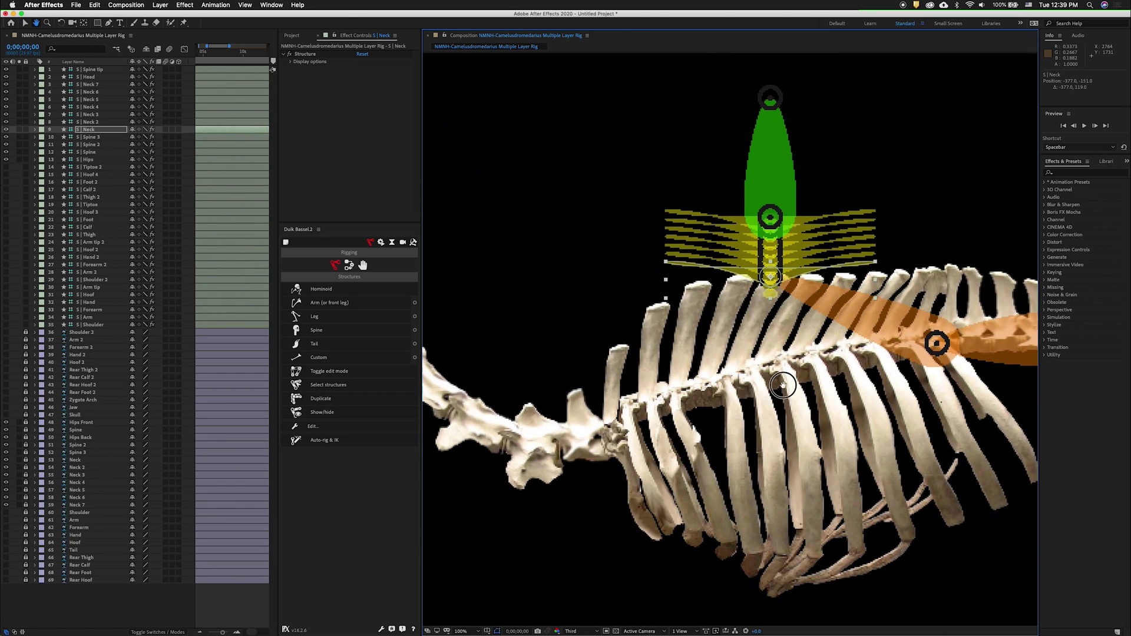
drag(785, 382, 796, 379)
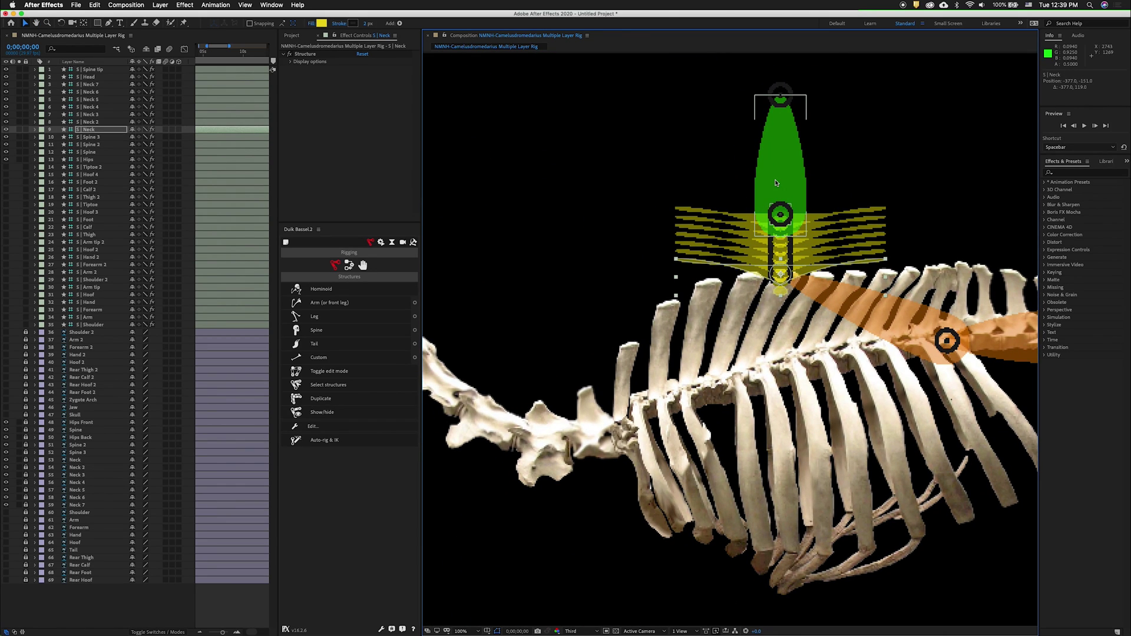
Step: Spread the stacked head and neck joints out towards the camel's neck, placing the Neck 2 joint at the neck's base
drag(776, 183, 523, 148)
drag(734, 210, 563, 185)
drag(699, 222, 565, 218)
drag(658, 256, 654, 459)
key(space)
drag(545, 476, 654, 472)
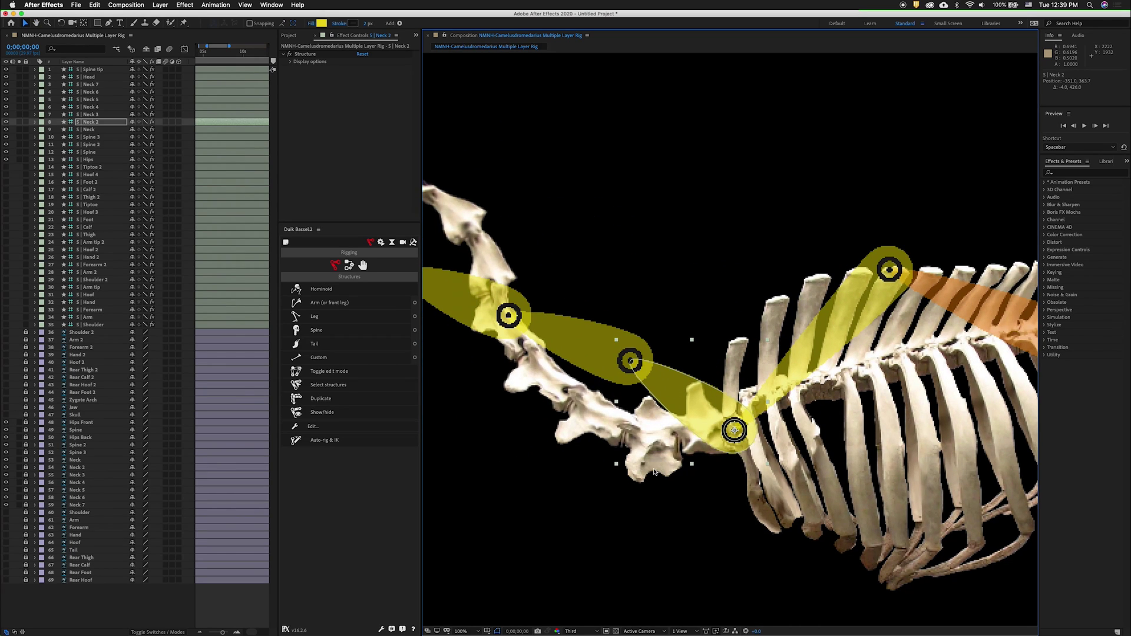
Step: Align the Neck 3 to Neck 7 joints with the neck vertebrae and set the Head joint at the top of the neck
drag(629, 361, 649, 430)
drag(507, 381, 575, 419)
drag(470, 387, 521, 394)
key(space)
drag(553, 340, 635, 349)
drag(495, 352, 613, 343)
key(space)
drag(530, 295, 625, 338)
drag(513, 319, 575, 319)
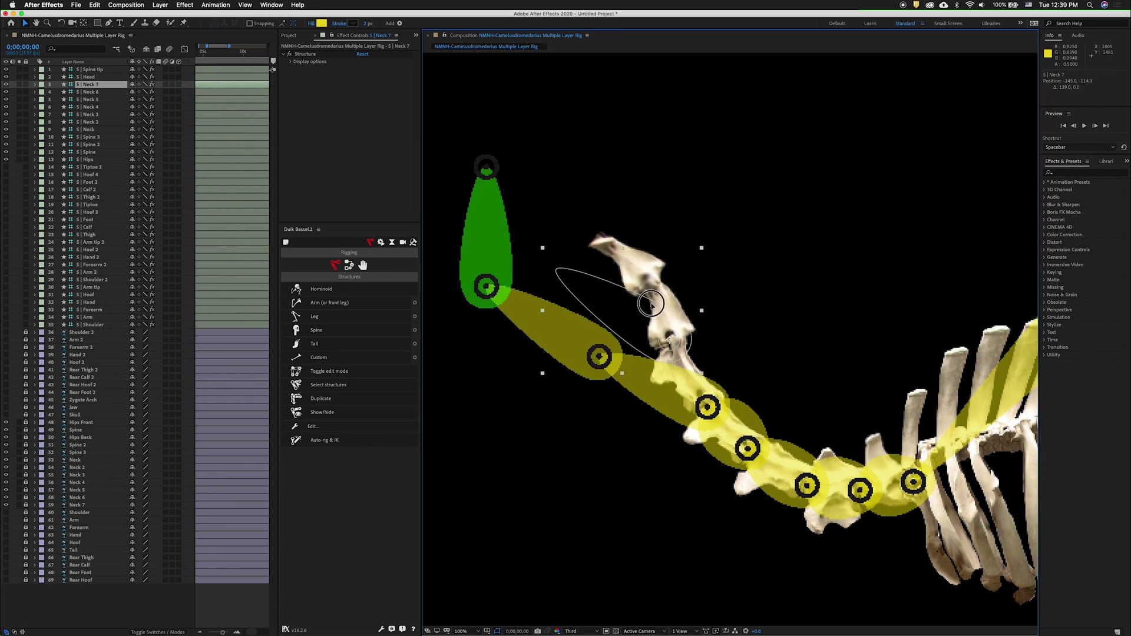
drag(645, 305, 642, 303)
drag(560, 205, 639, 208)
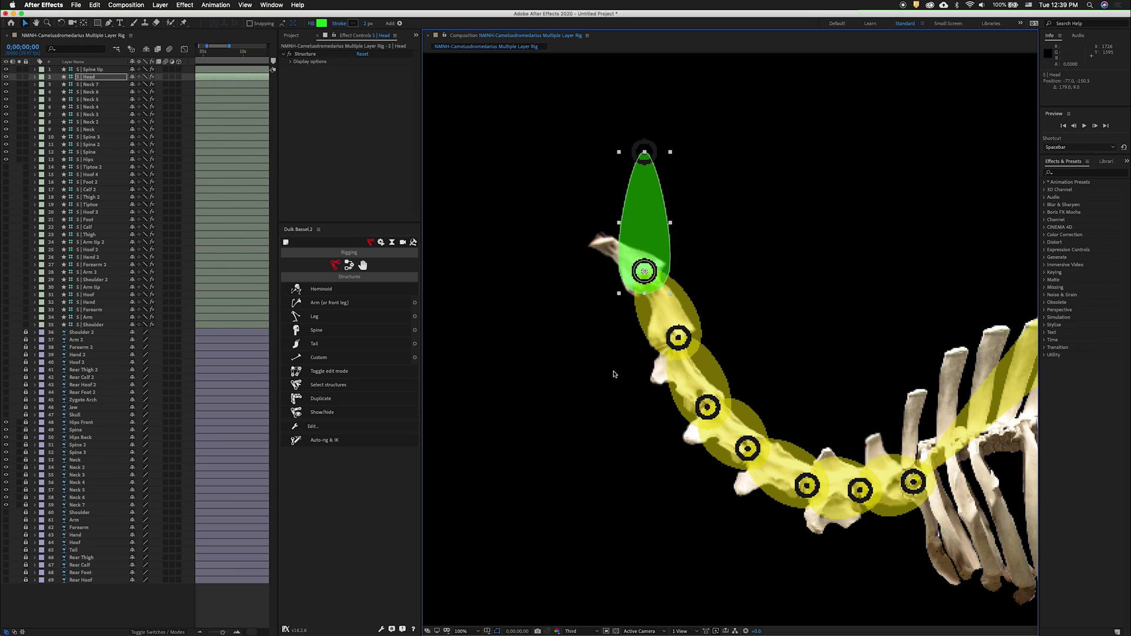
Step: Show and unlock the Zygote Arch, Jaw and Skull layers
click(6, 400)
click(6, 407)
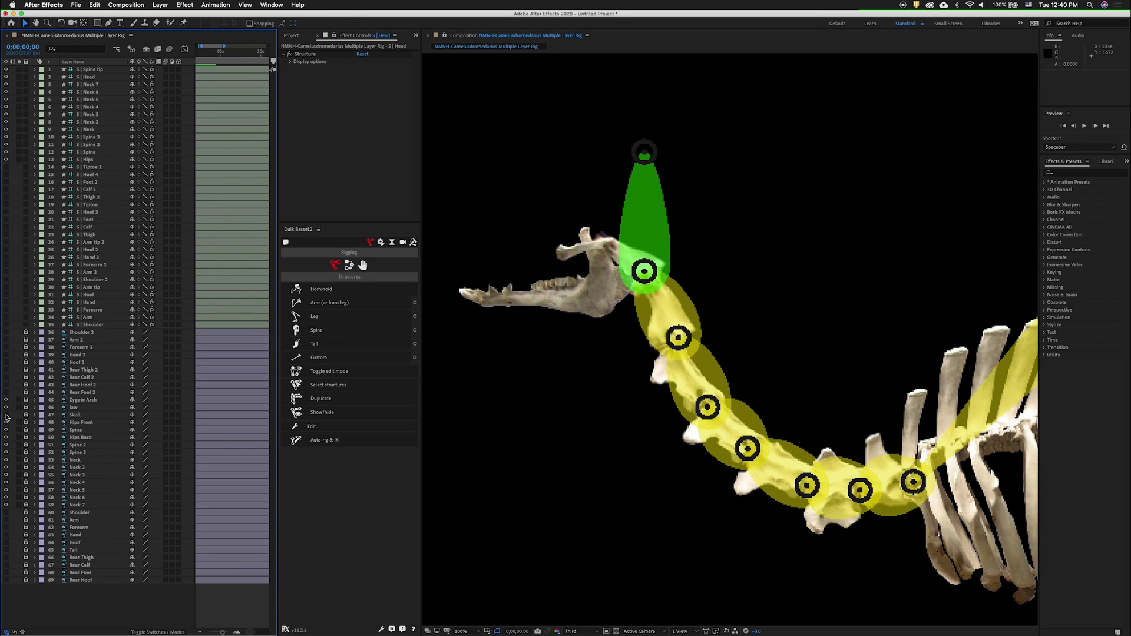
click(6, 415)
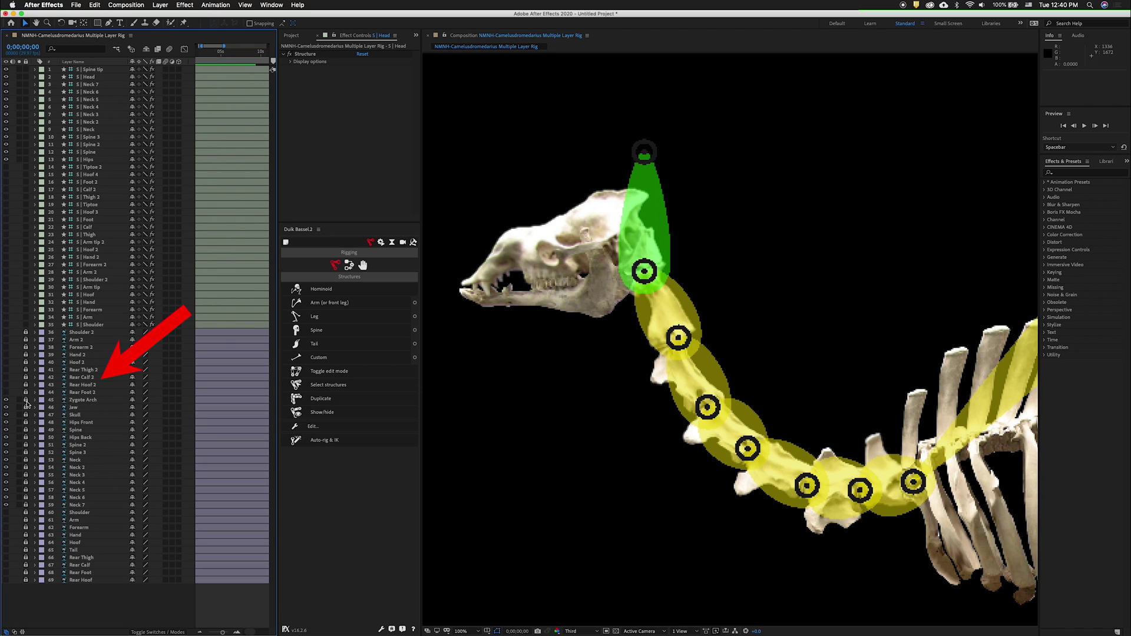
drag(26, 400, 26, 415)
Step: Pre-compose the Zygote Arch, Jaw and Skull layers into a composition named Head, and lock its layer
click(71, 400)
click(72, 415)
click(71, 400)
shift+click(72, 407)
shift+click(73, 415)
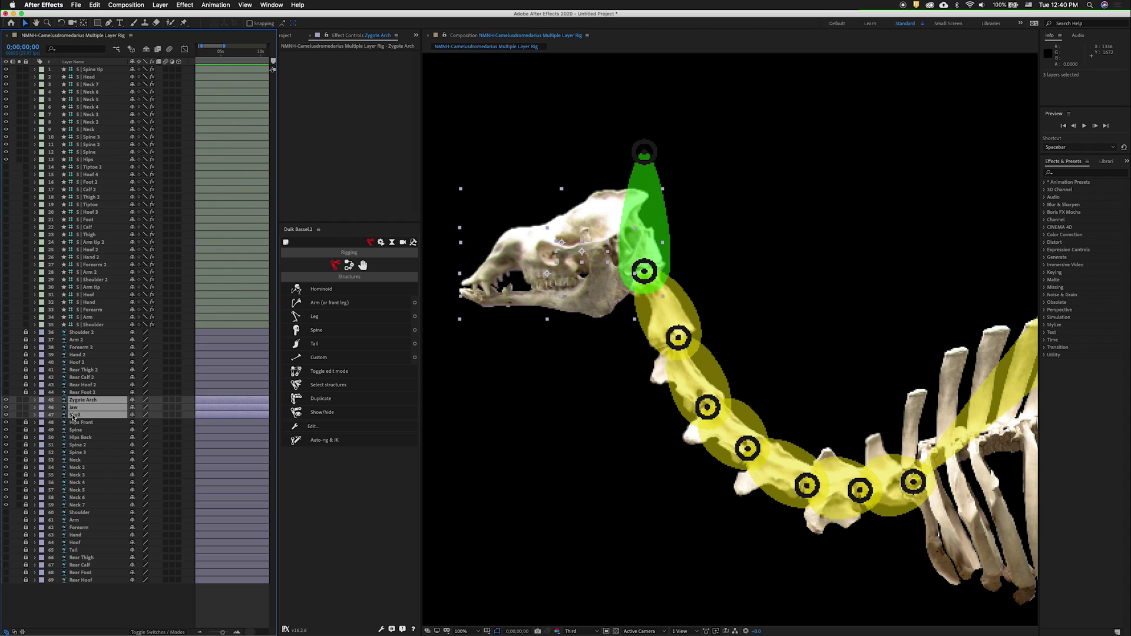
right_click(72, 416)
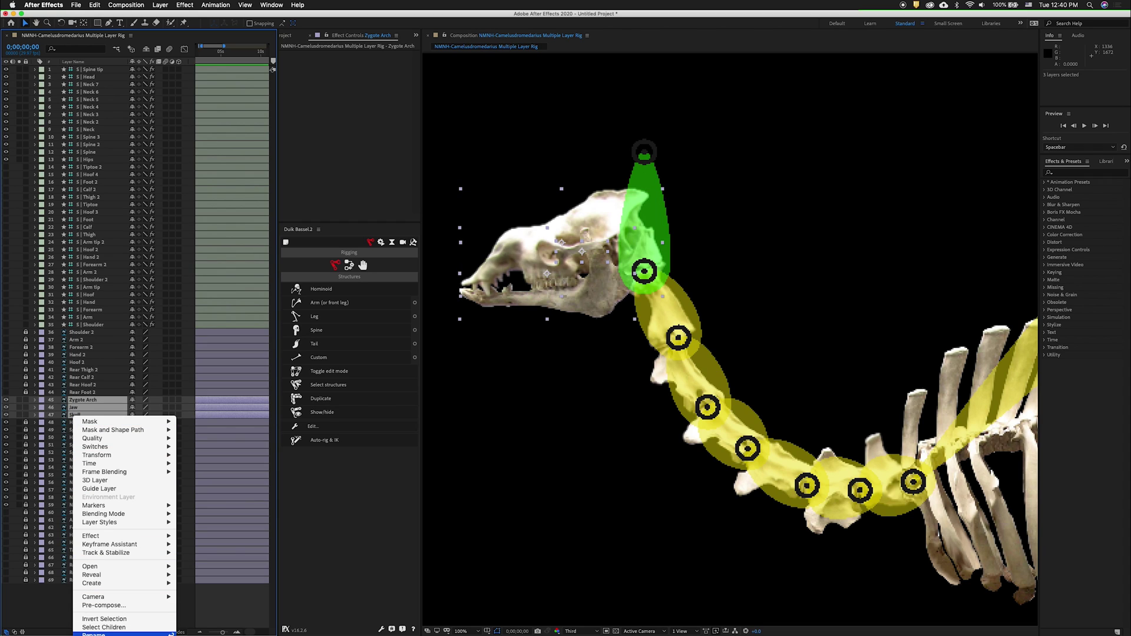
click(111, 606)
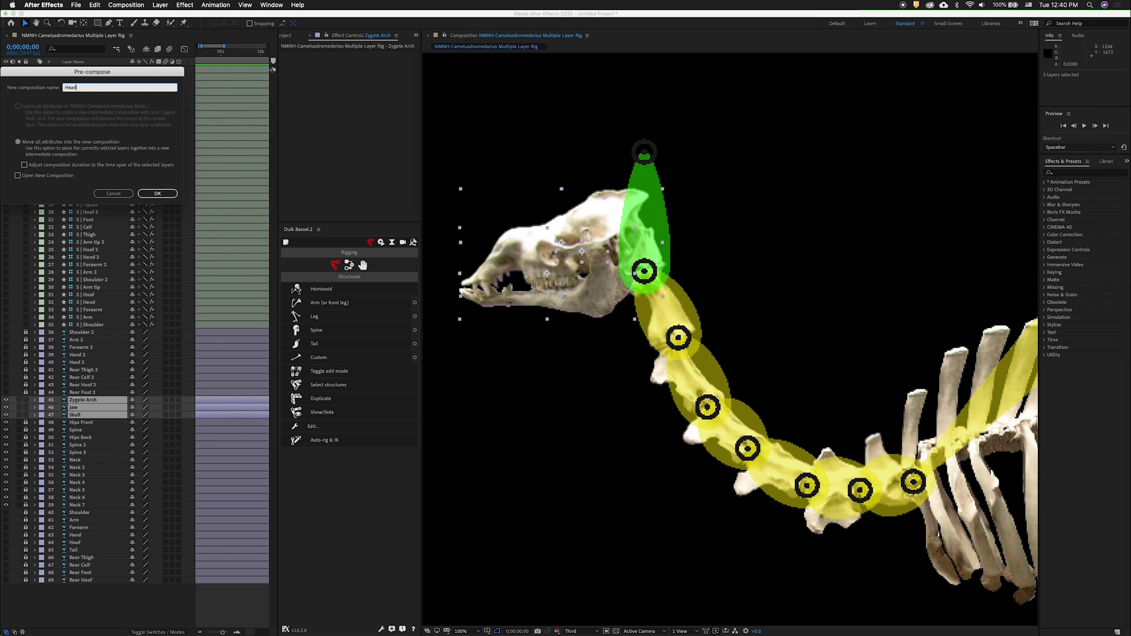
key(Return)
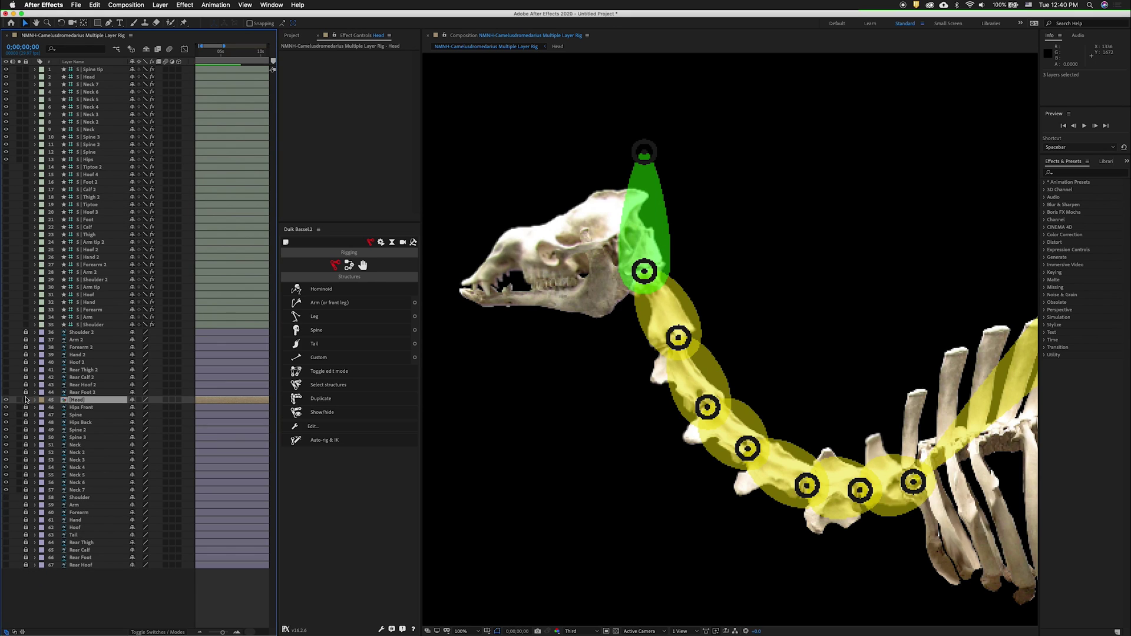
click(25, 400)
Step: Keep the Head joint at the skull's base and move the Spine tip joint onto the upper skull
drag(645, 224, 762, 234)
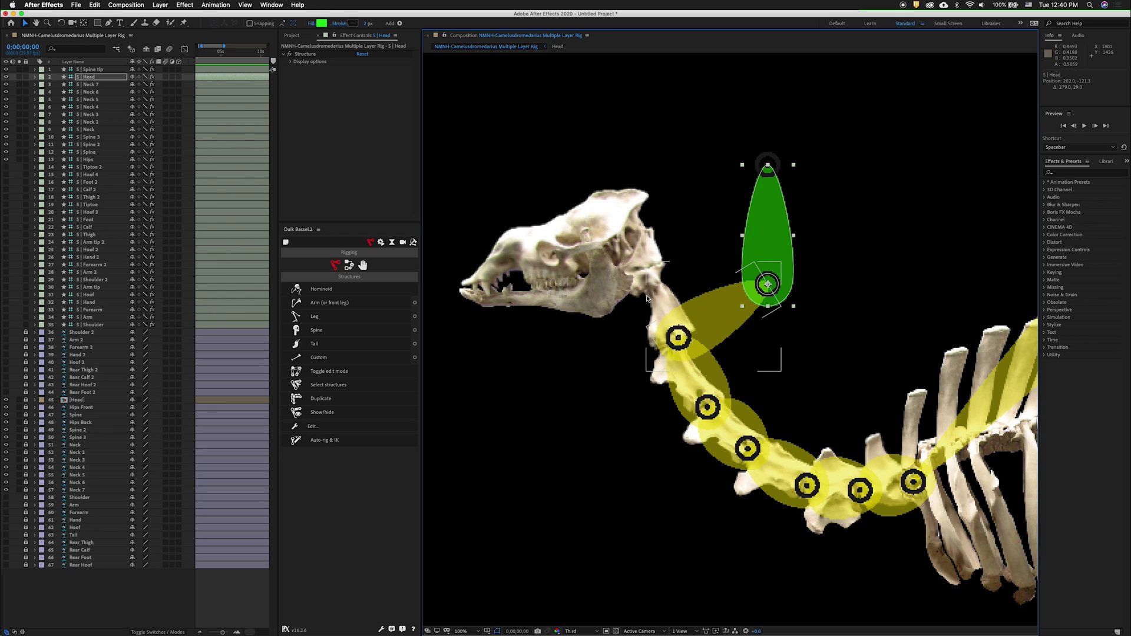
key(super+z)
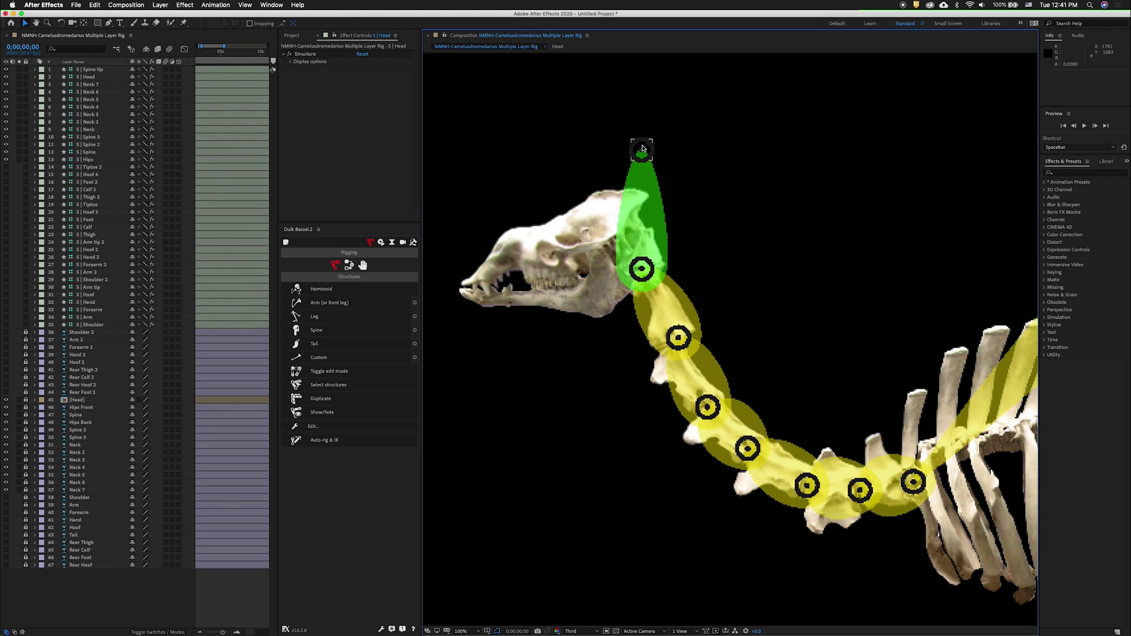
drag(642, 150, 573, 210)
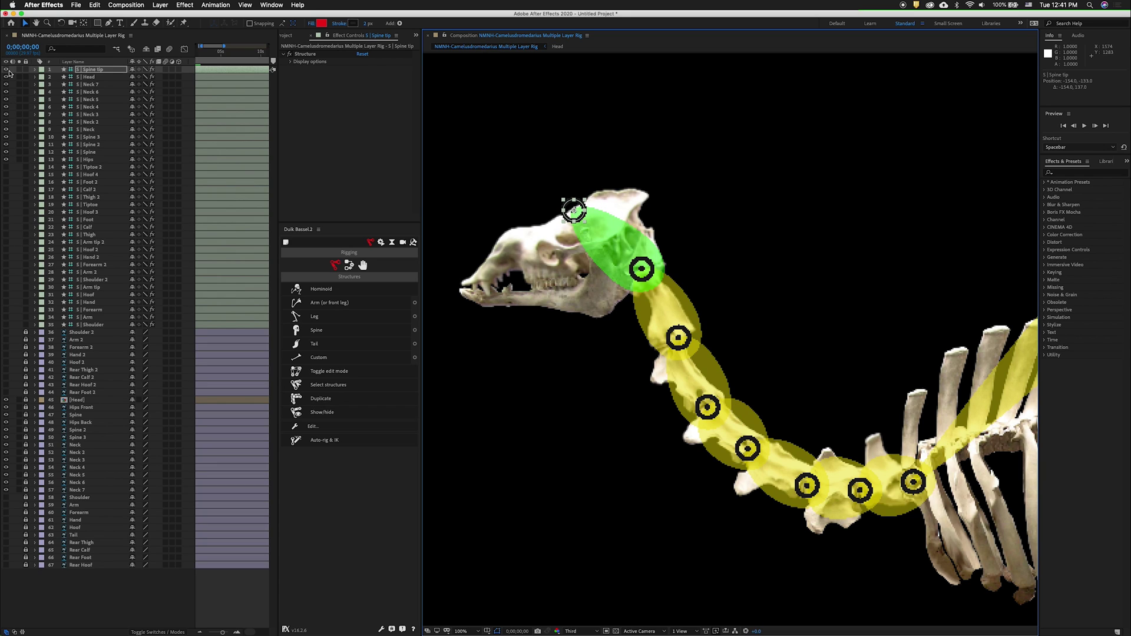
Step: Hide all structure layers and the head, hips, spine and neck artwork, and show and unlock the Tail layer
drag(6, 70, 6, 324)
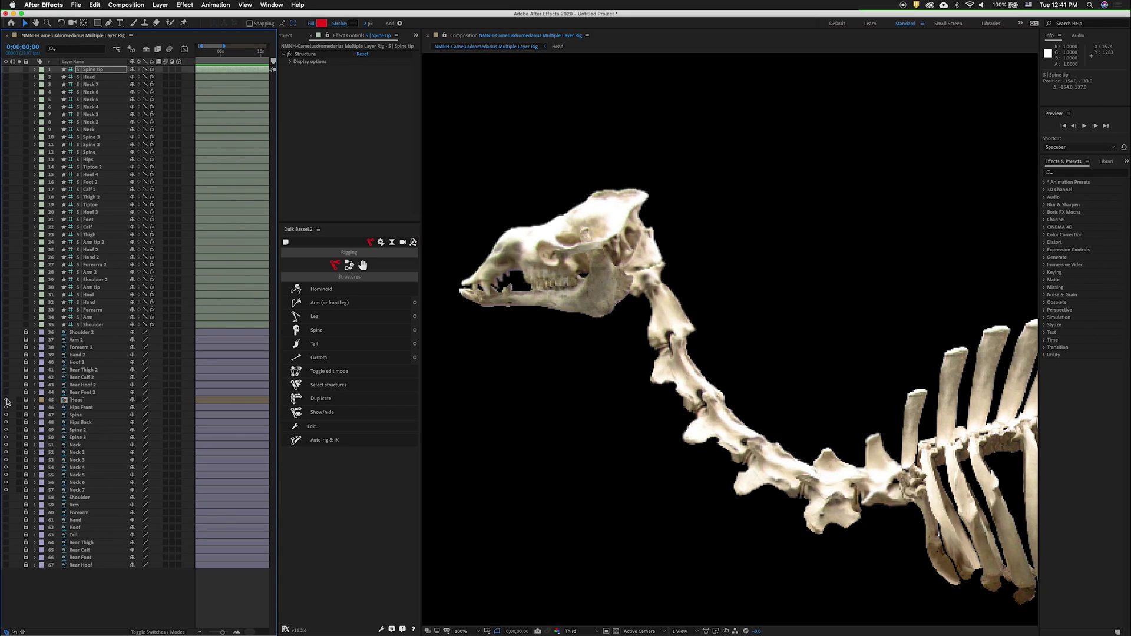
drag(7, 400, 7, 490)
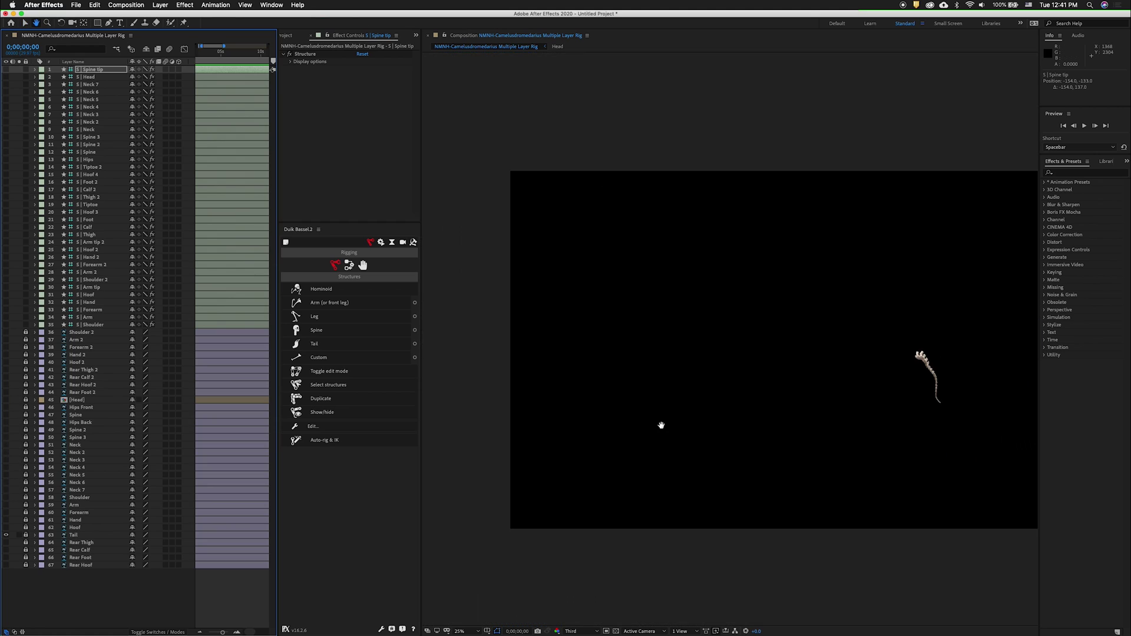
drag(840, 380, 730, 260)
key(slash)
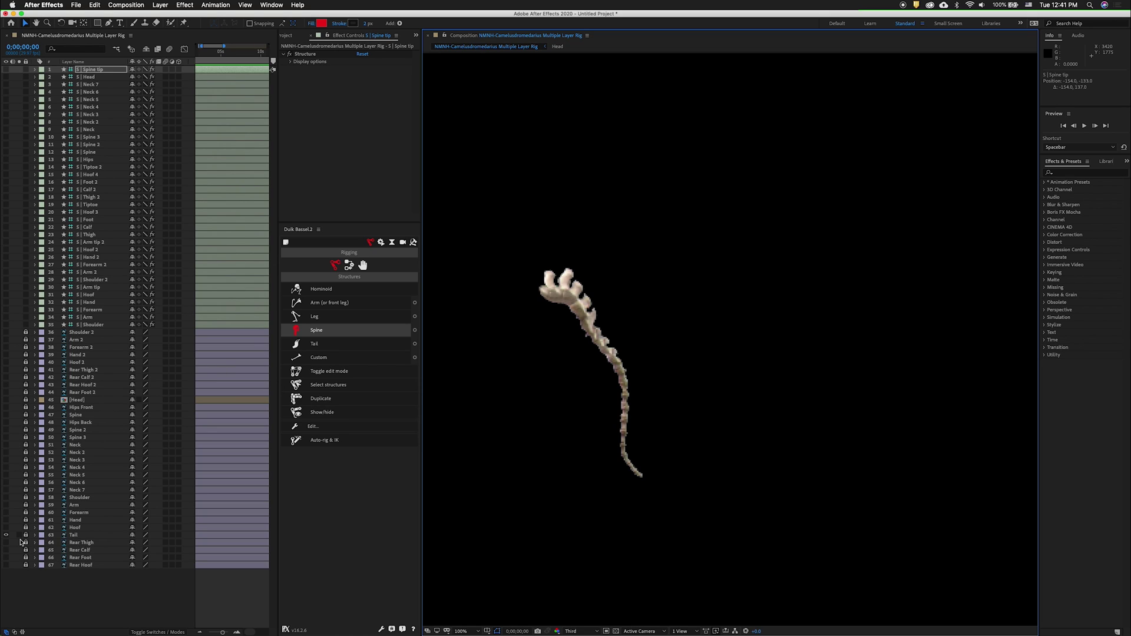
click(26, 535)
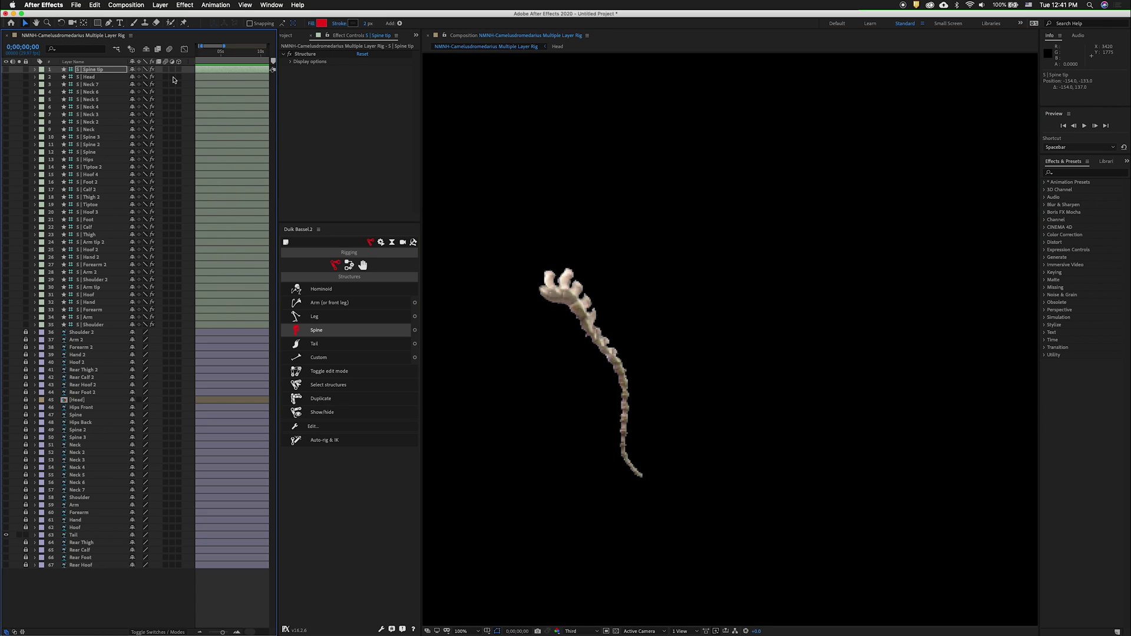
Step: Add three Puppet position pins along the tail: at its base, around its middle and near its tip
click(186, 23)
click(557, 284)
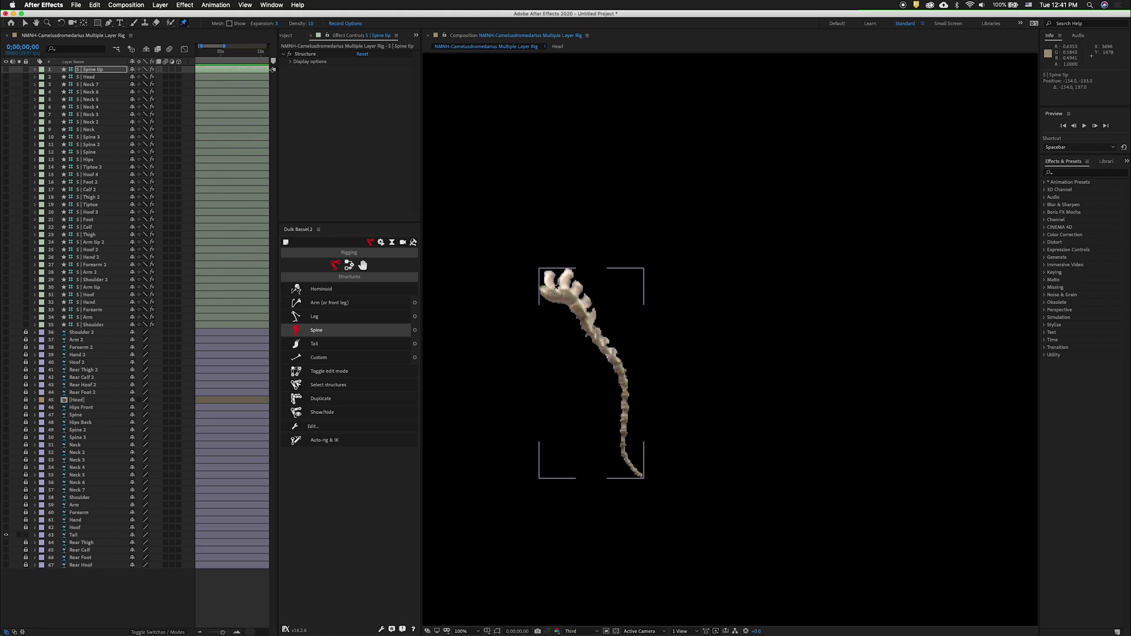
click(554, 290)
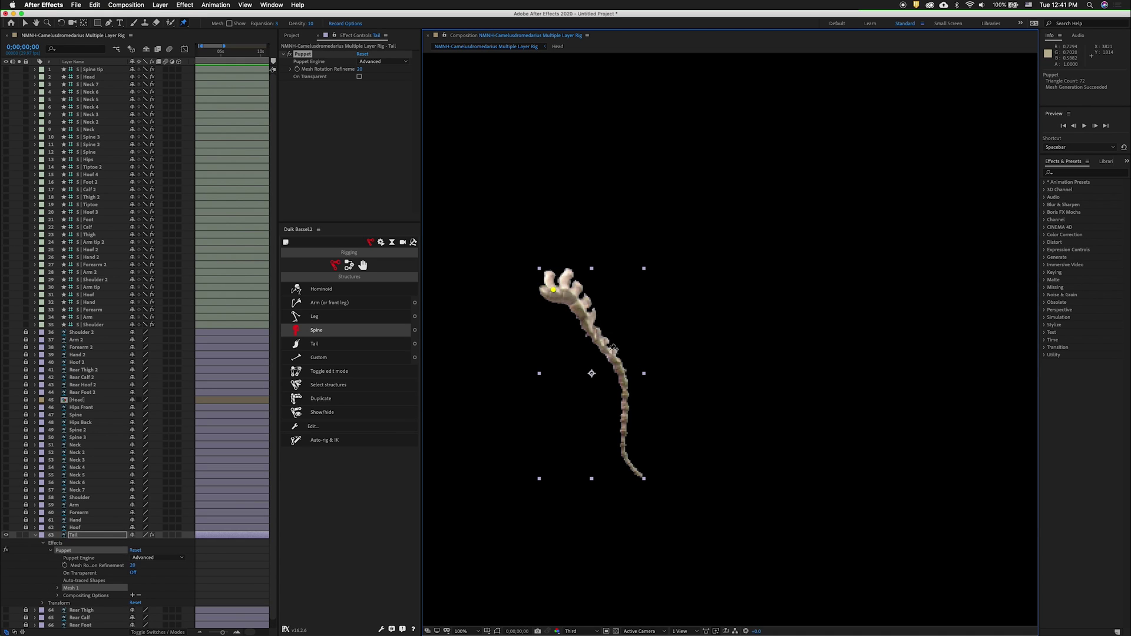
click(613, 360)
click(627, 455)
Step: Rename the Tail layer's puppet pins, from the tip to the base, as Tail 3, Tail2 and Tail
click(57, 588)
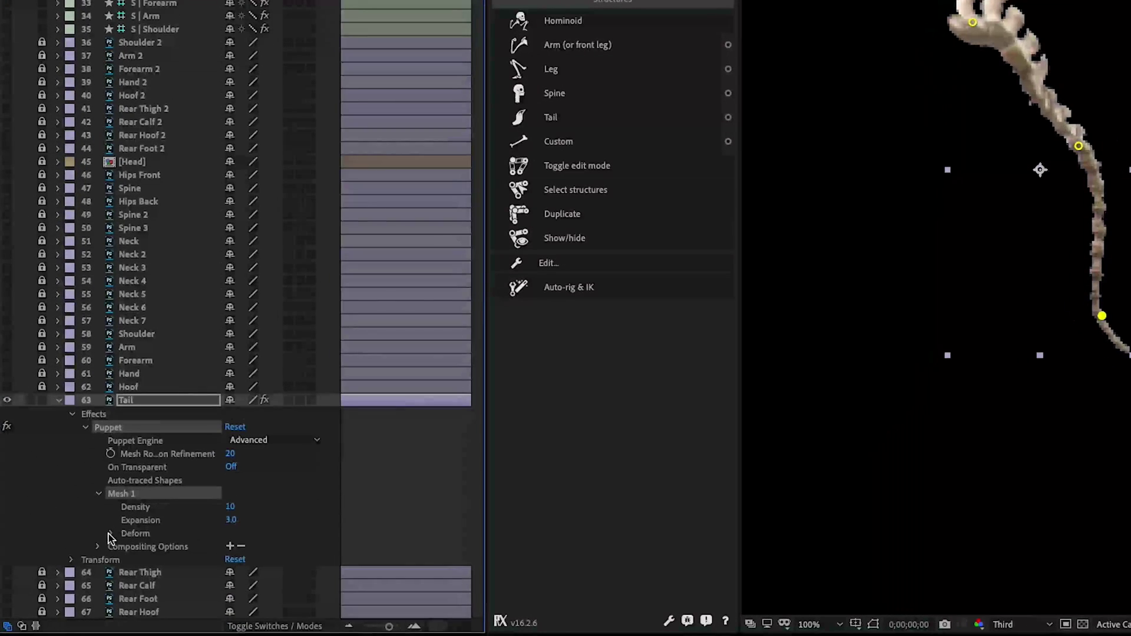
click(96, 547)
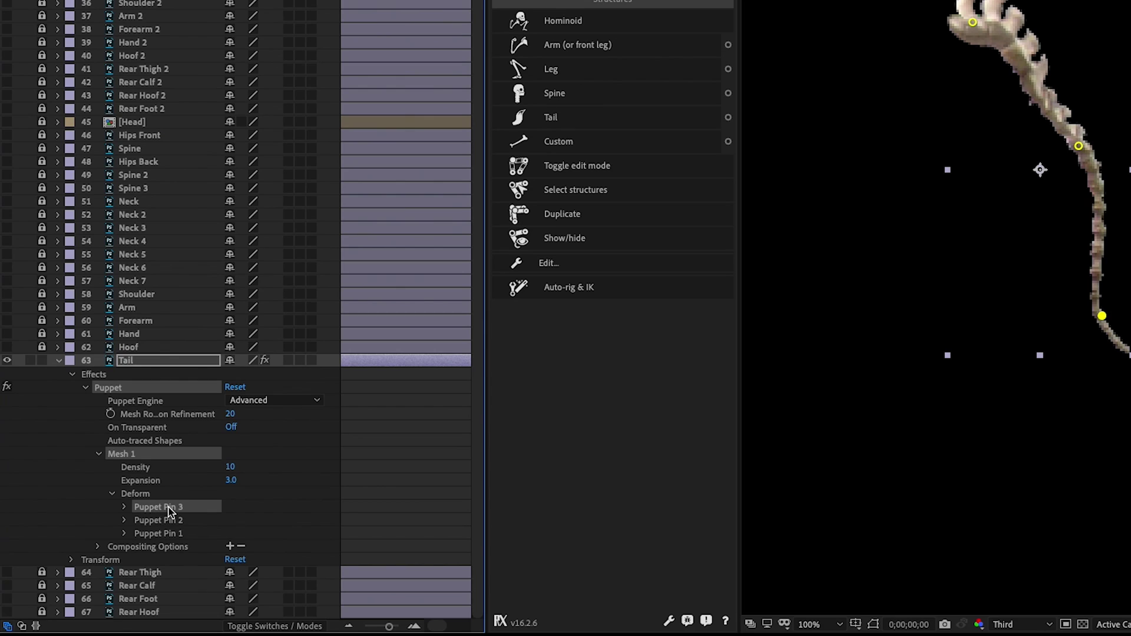
key(Return)
text(Tail)
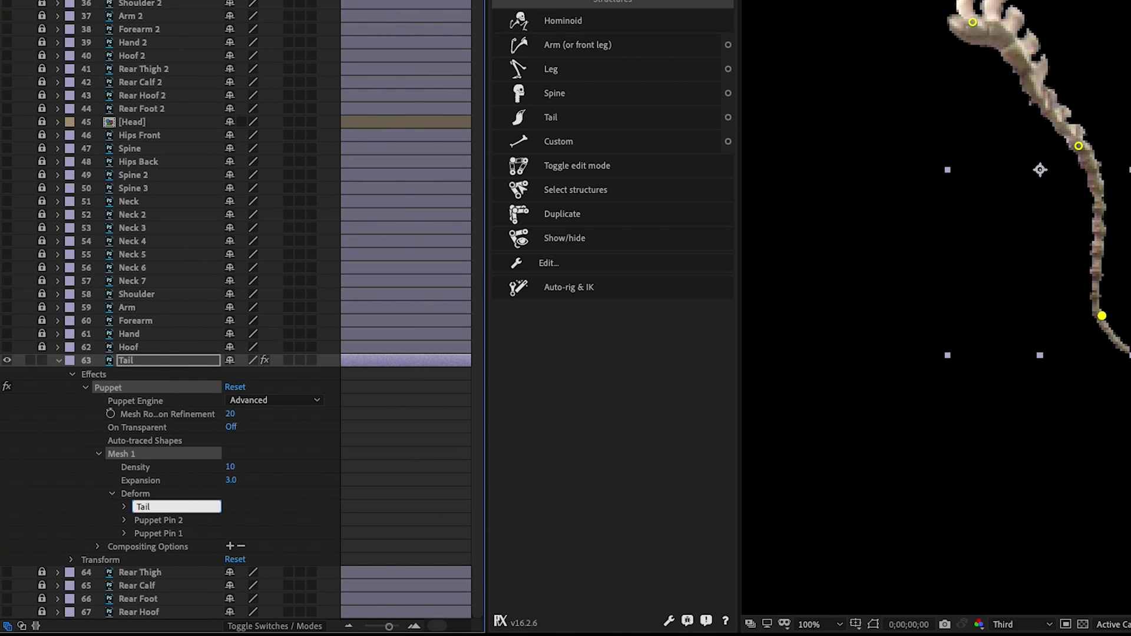
text( 3)
key(Return)
click(171, 523)
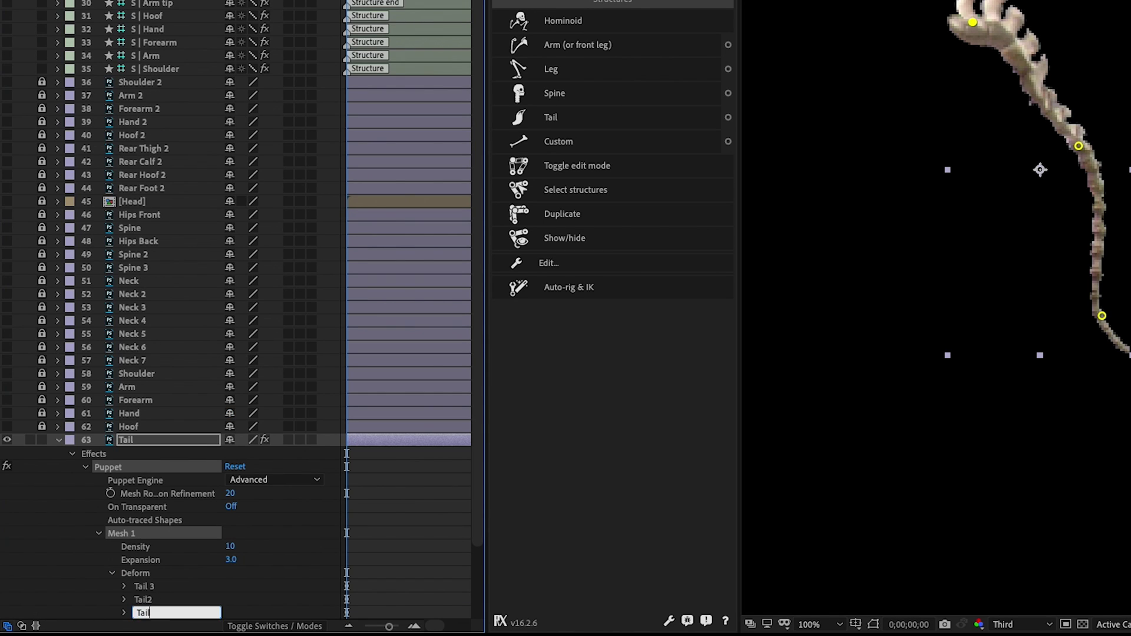
key(Return)
Step: Add Duik bones to the three puppet pins of the Tail layer
shift+click(144, 587)
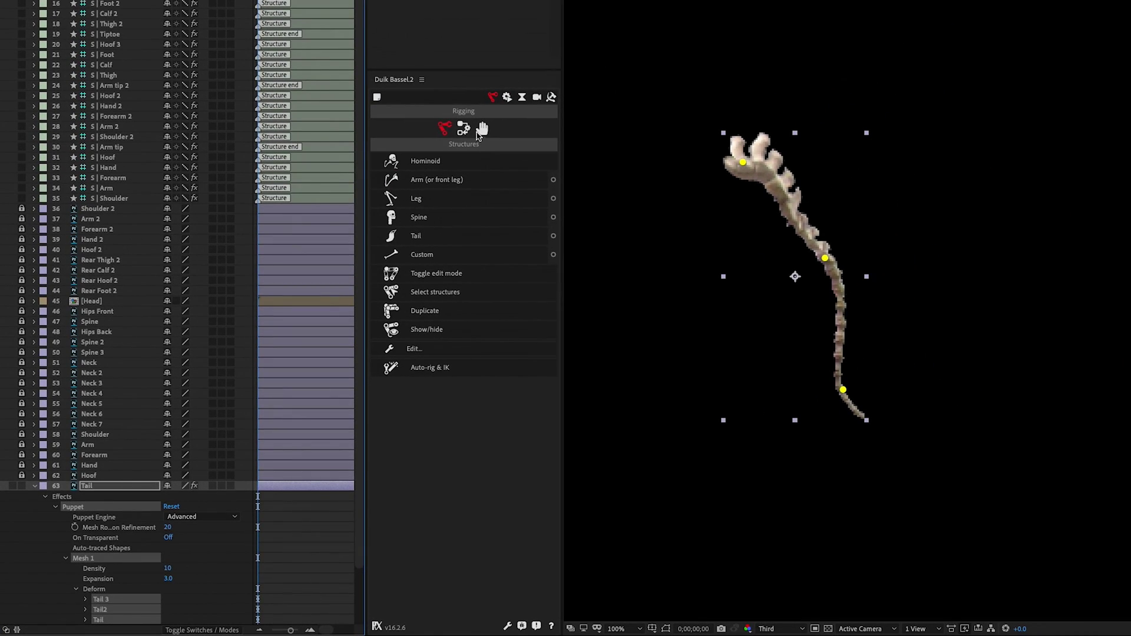
click(464, 131)
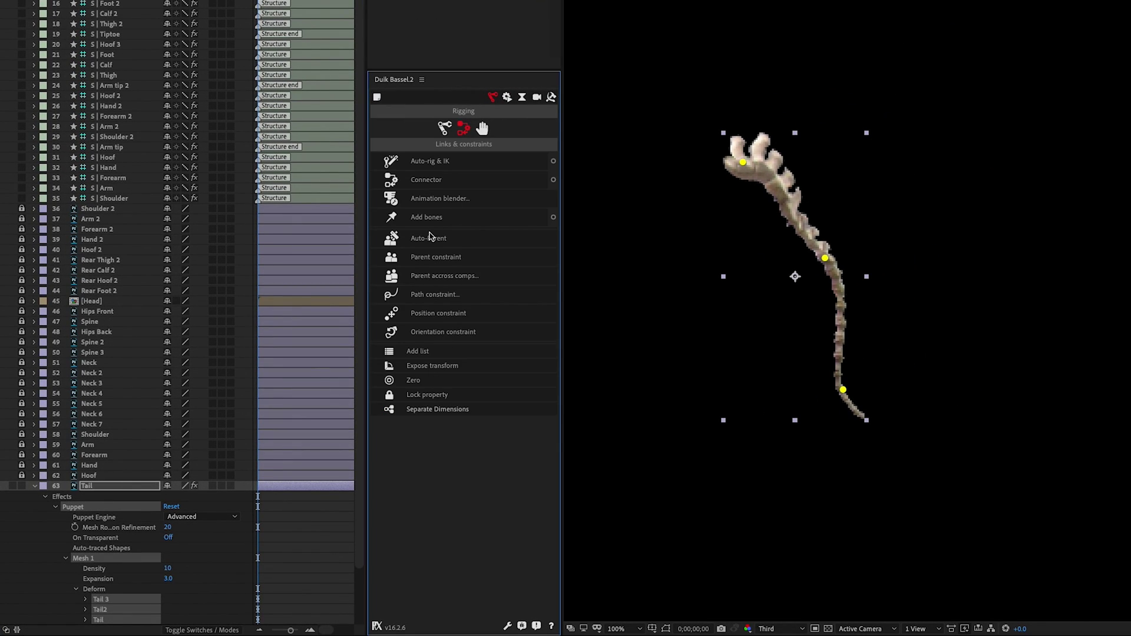
click(396, 219)
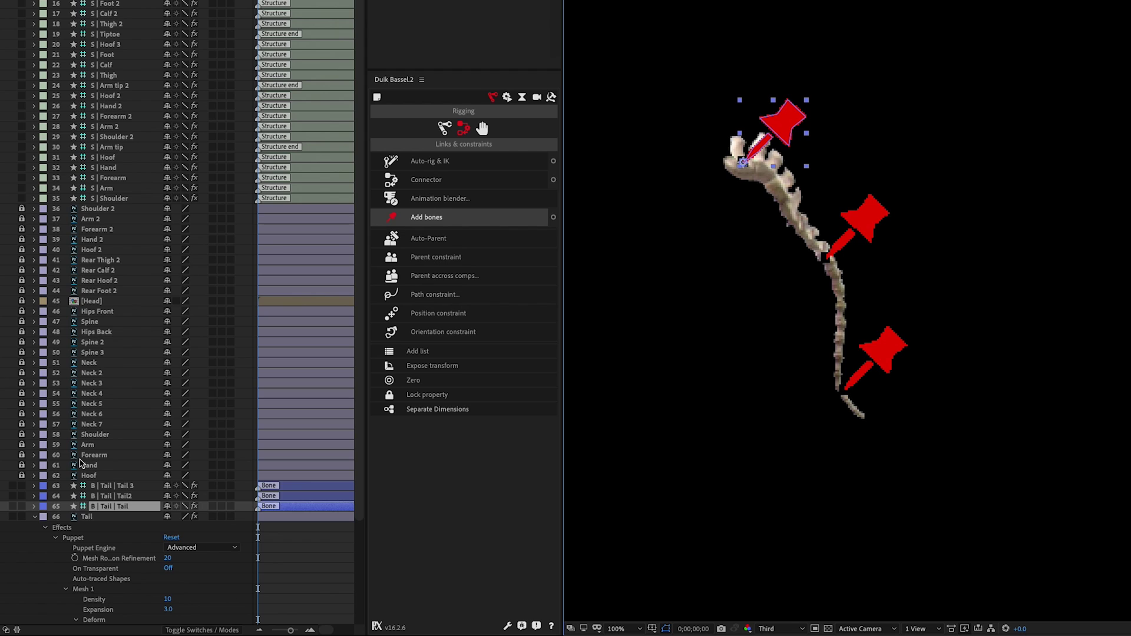
Step: Create a two-segment Duik tail structure and align its joints with the three puppet pins along the tail
click(34, 517)
click(443, 129)
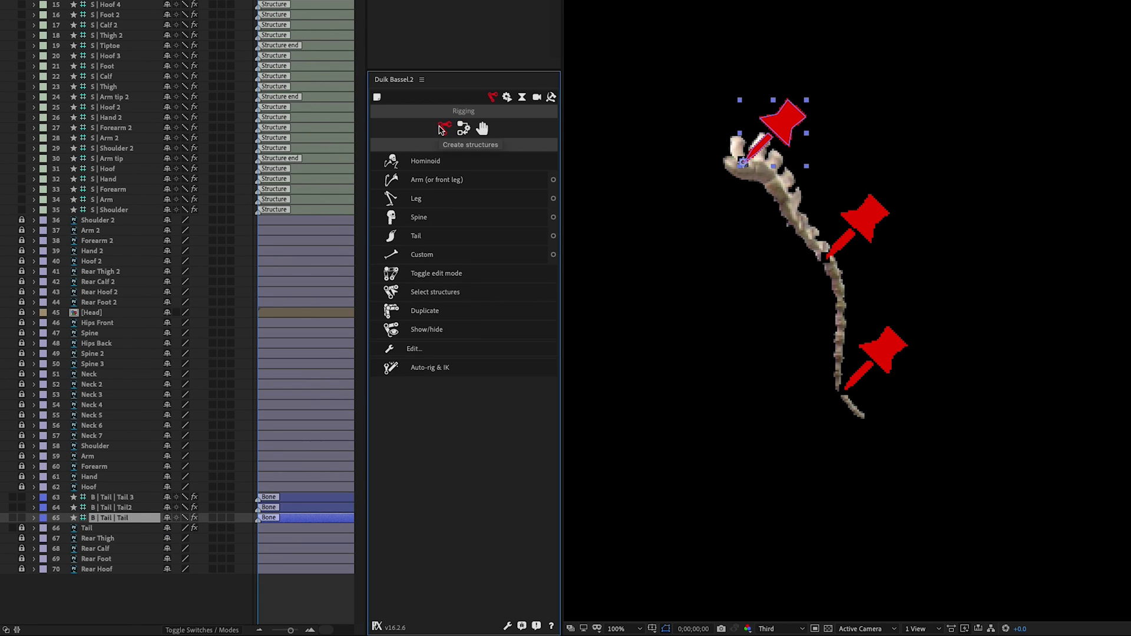
click(553, 236)
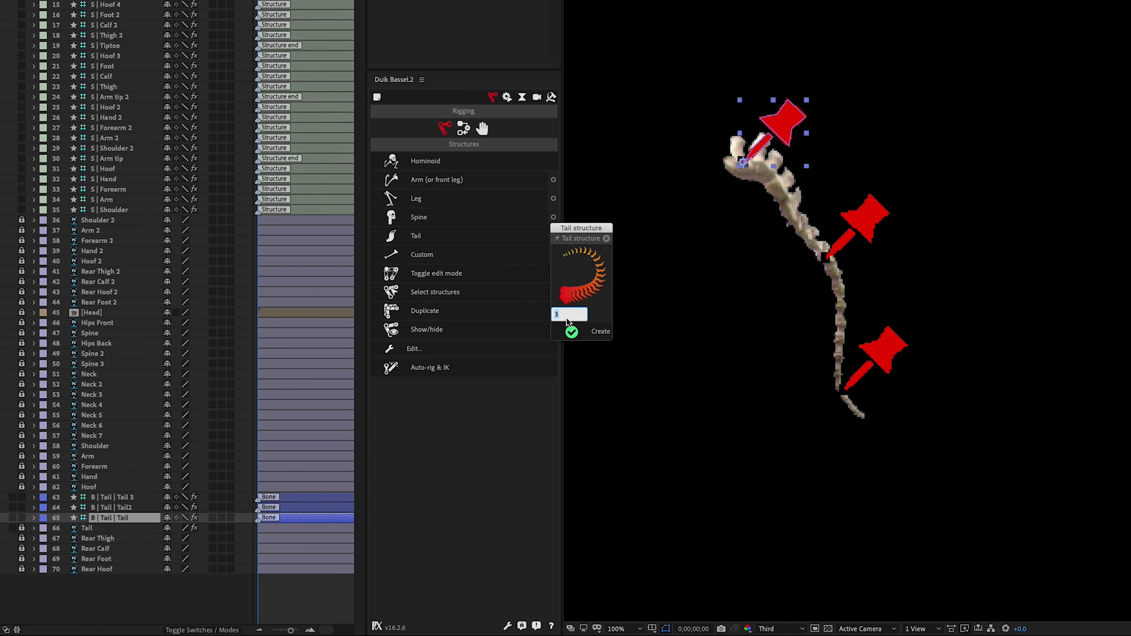
click(573, 330)
drag(1023, 245, 828, 256)
drag(1128, 259, 860, 387)
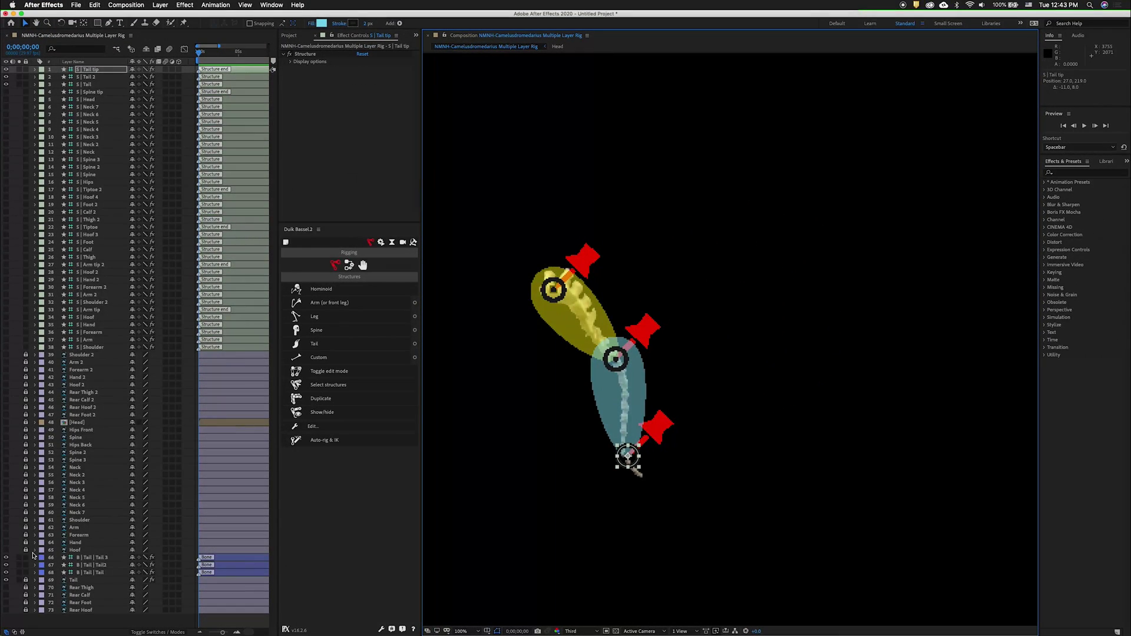
Step: Hide the tail bones, the Tail artwork and the tail structures, and unlock all artwork layers
drag(6, 558, 6, 580)
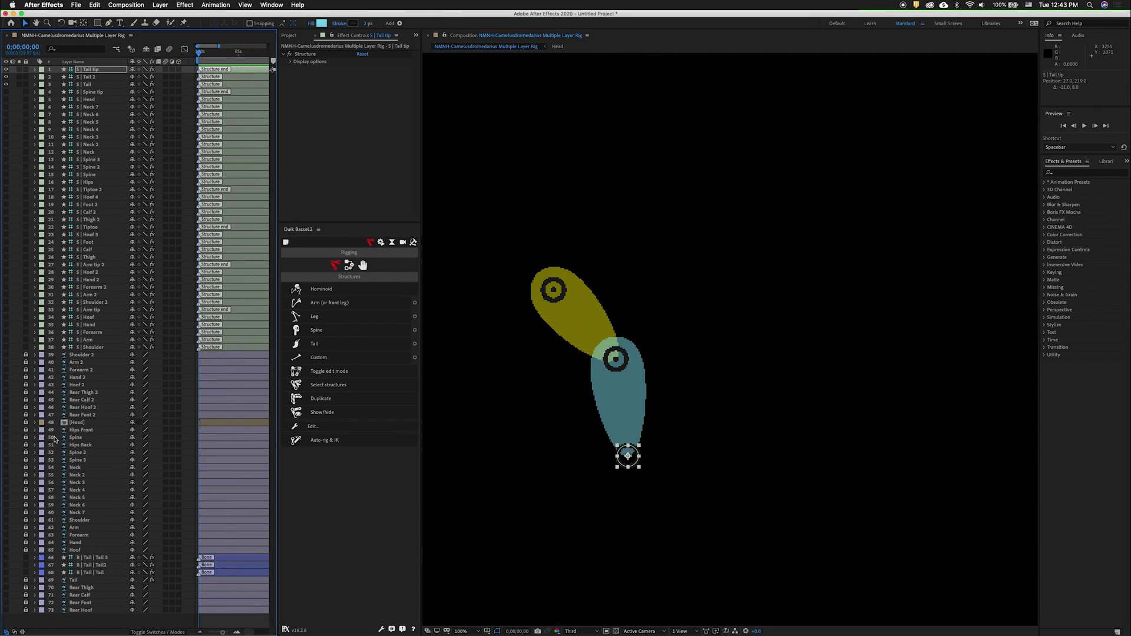
drag(6, 85, 6, 69)
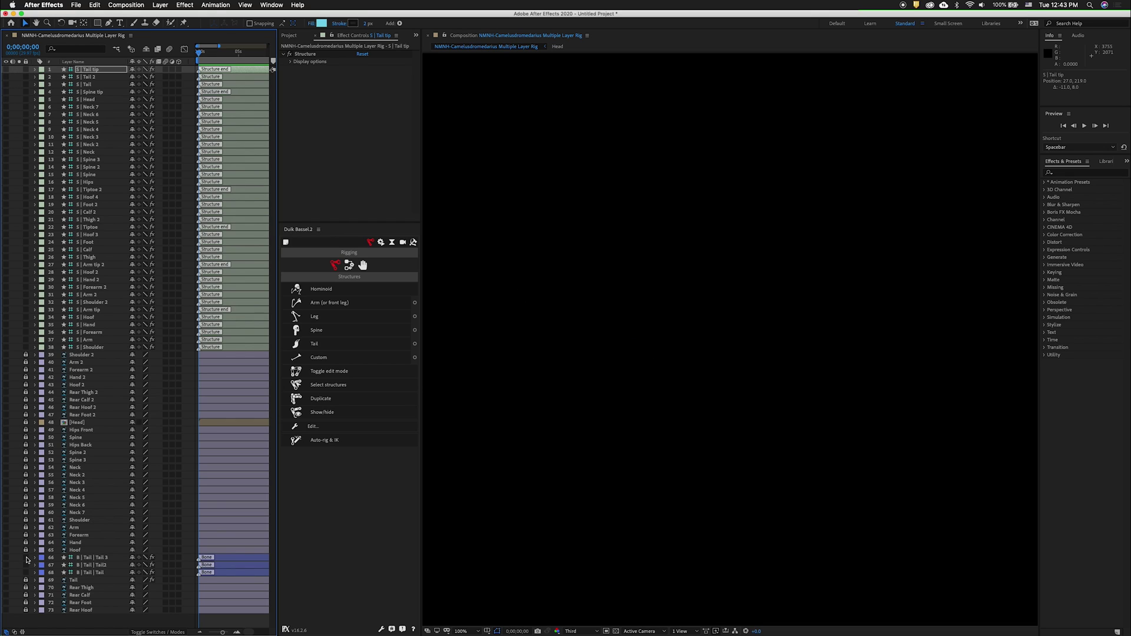
drag(26, 557, 26, 573)
drag(28, 352, 29, 616)
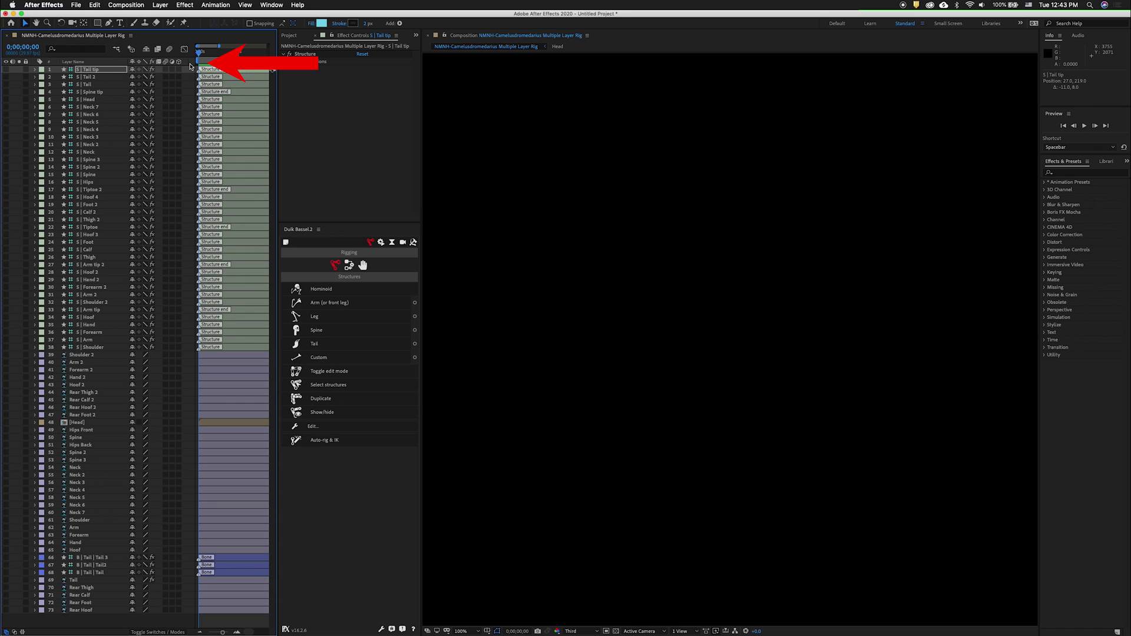
Step: Show the Parent & Link column in the timeline
right_click(185, 67)
mouse_move(217, 97)
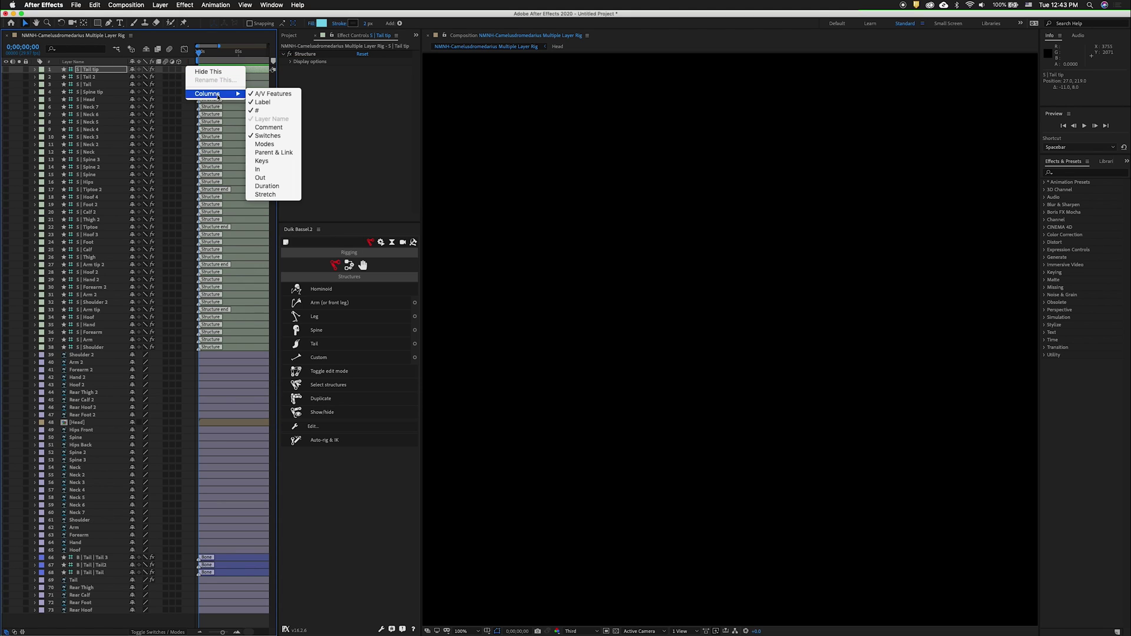
click(277, 152)
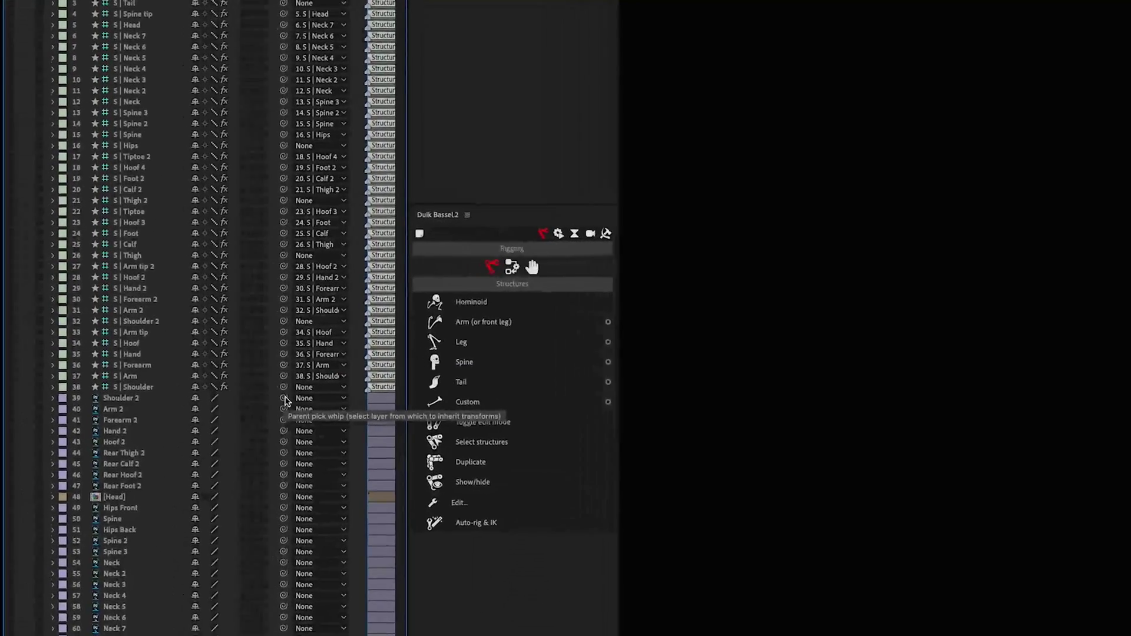
Step: Parent the Shoulder 2, Arm 2, Forearm 2, Hand 2 and Hoof 2 artwork to the structures with matching names
drag(285, 398, 178, 330)
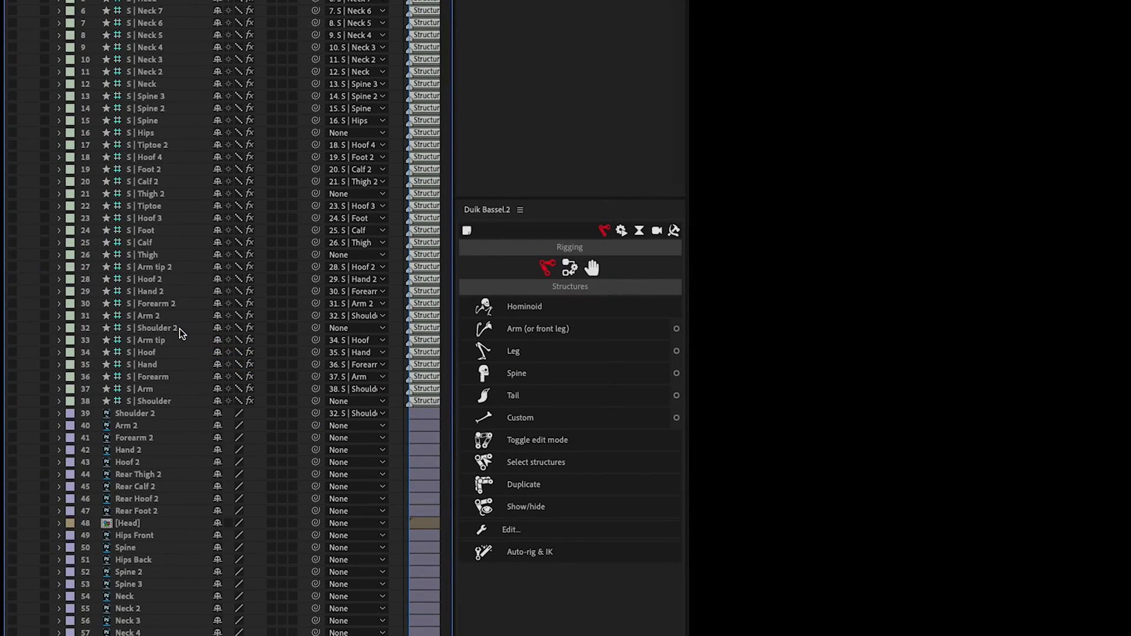
click(128, 431)
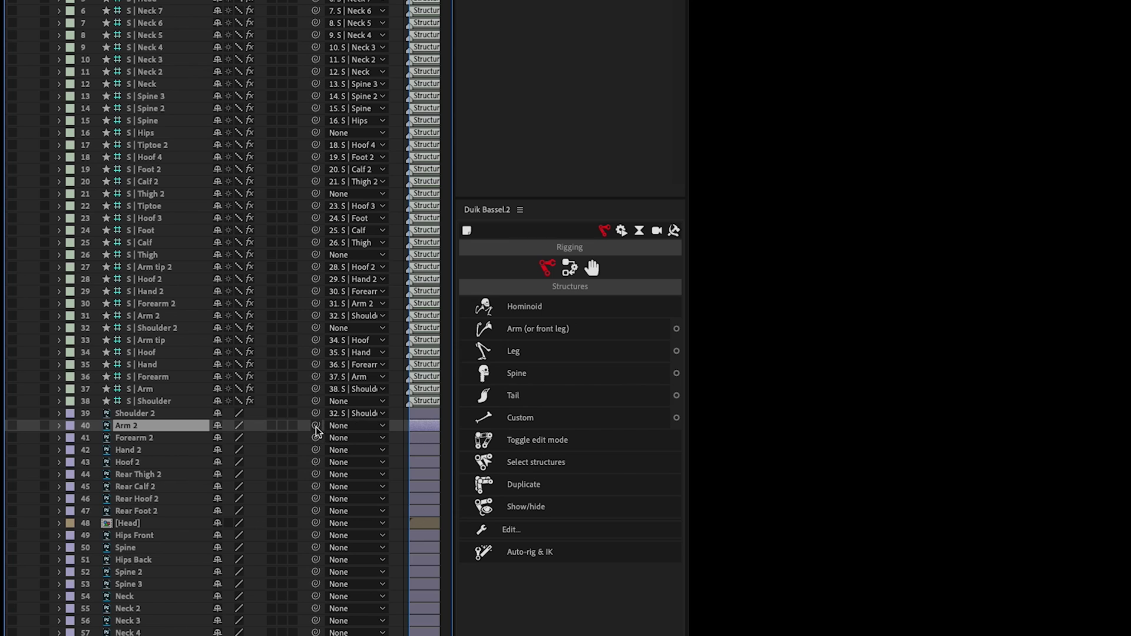
drag(315, 427, 177, 319)
click(136, 439)
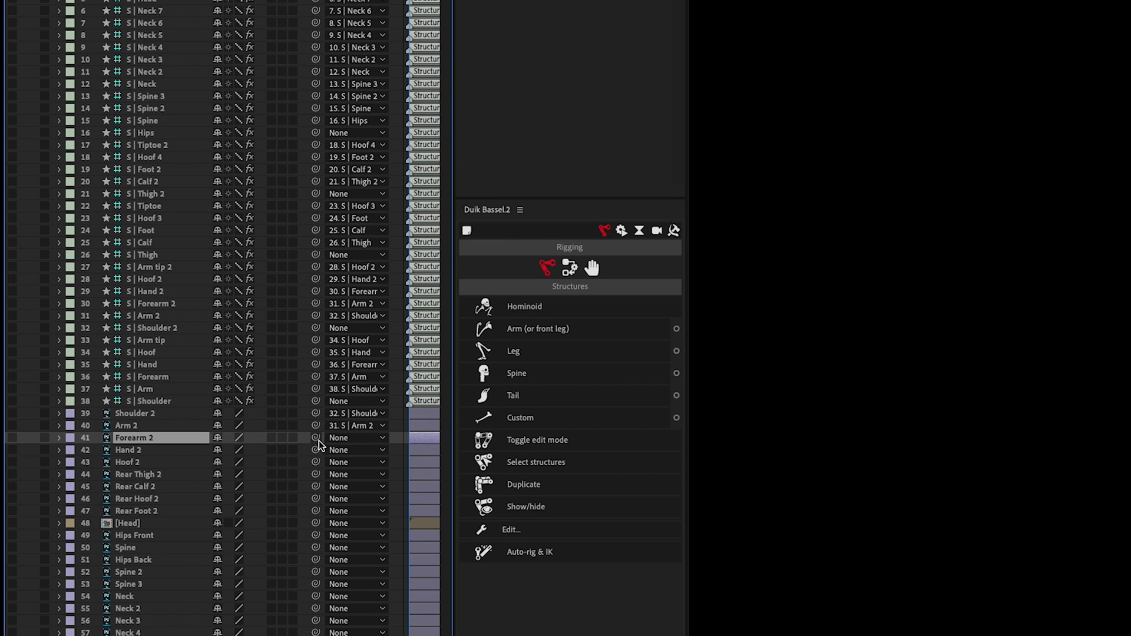
drag(317, 438, 179, 304)
click(126, 451)
drag(317, 453, 177, 292)
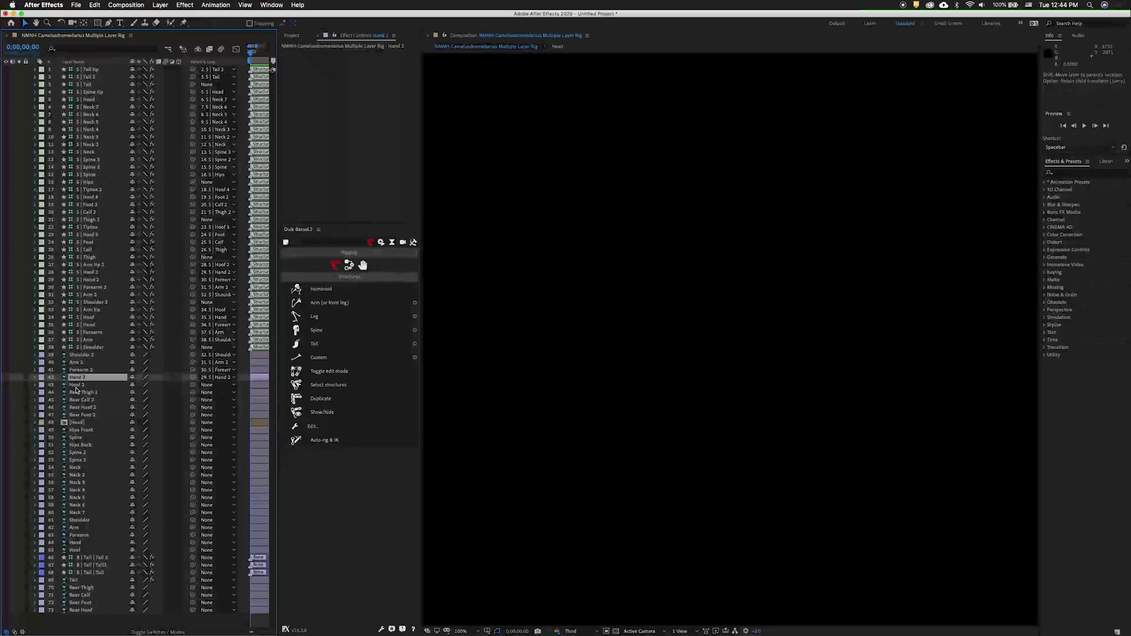
click(76, 386)
drag(192, 385, 118, 272)
Step: Parent Rear Thigh 2, Rear Calf 2, Rear Foot 2 and Rear Hoof 2 to structures Thigh 2, Calf 2, Foot 2 and Hoof 4
click(89, 392)
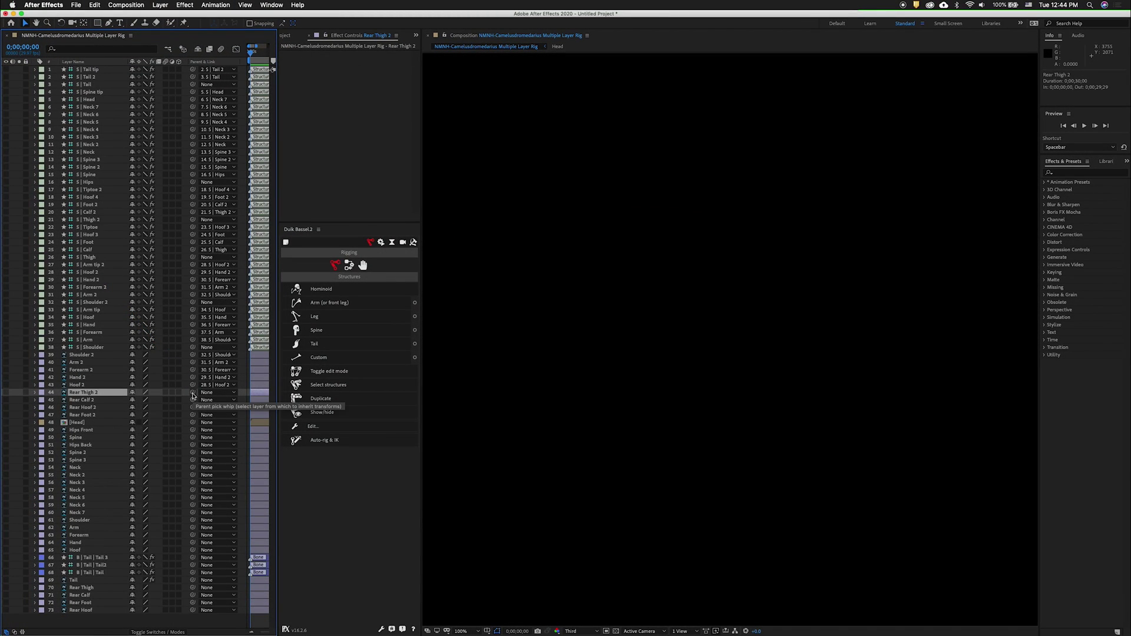
drag(192, 396, 118, 220)
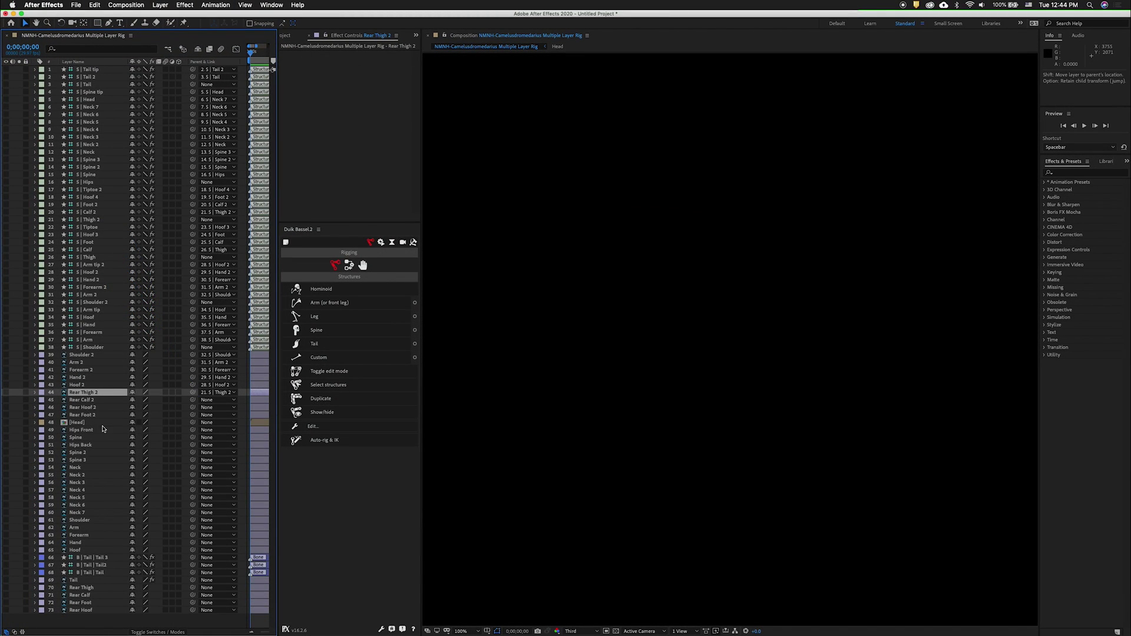
click(83, 400)
drag(193, 400, 123, 213)
click(94, 407)
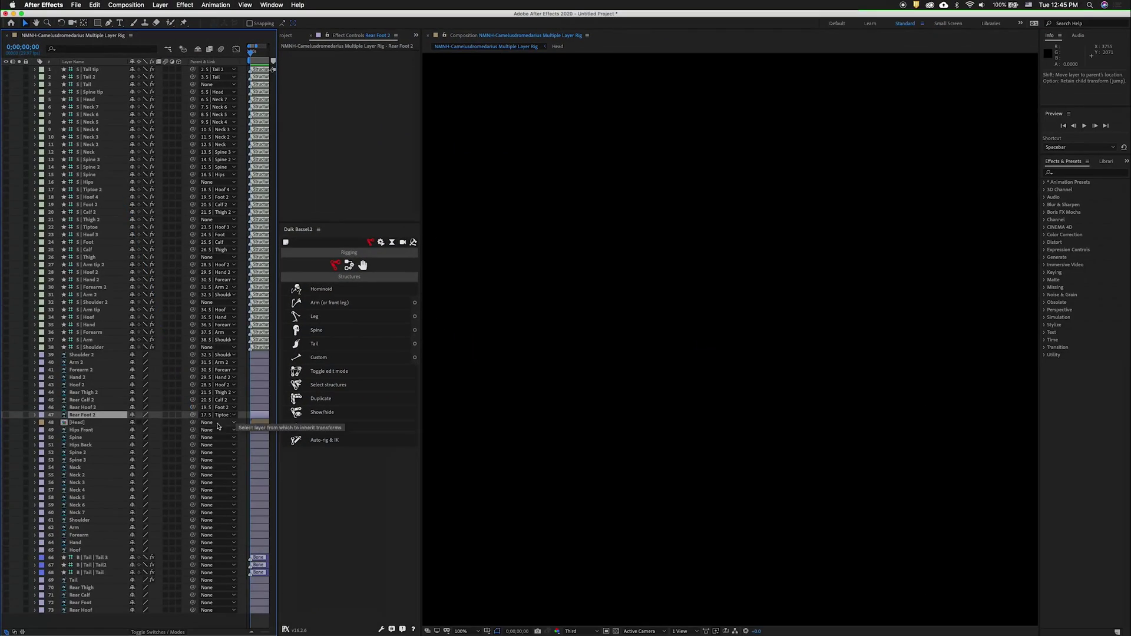
Step: Parent Hips Front and Hips Back to the Hips structure, and the three spine artwork layers to their matching spine structures
drag(192, 430, 109, 114)
drag(114, 182, 116, 183)
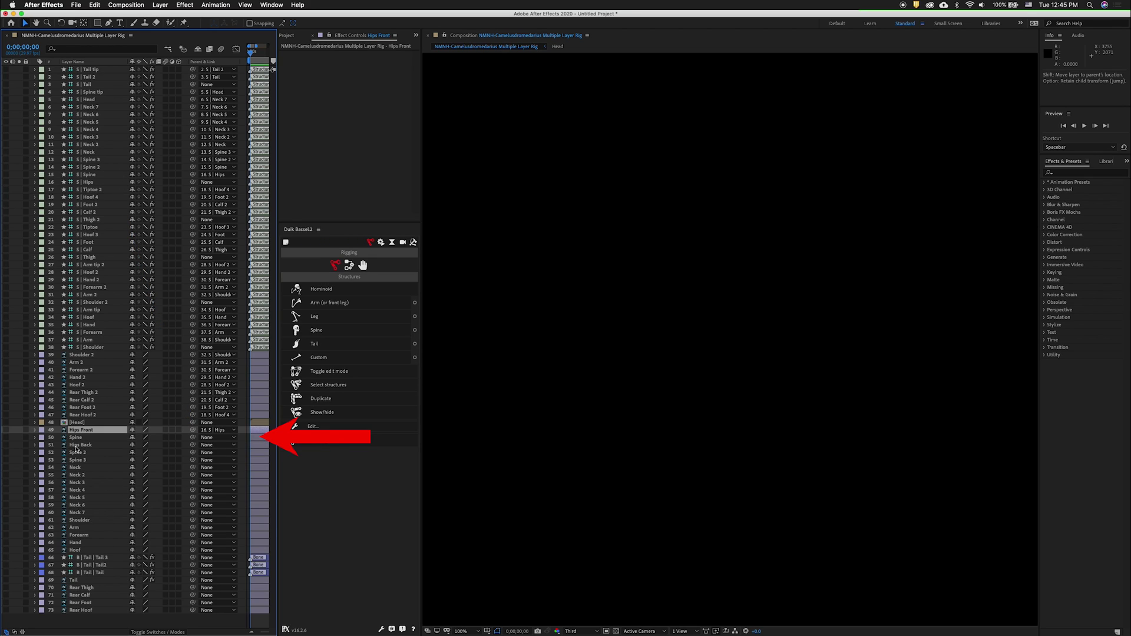
click(85, 446)
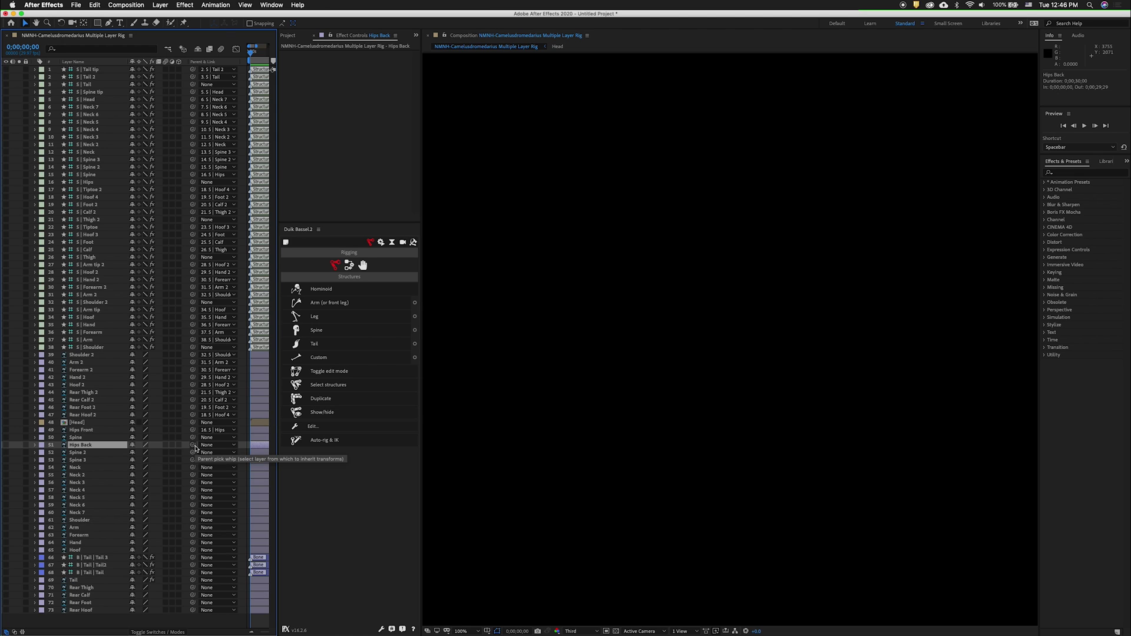
drag(194, 445, 97, 182)
drag(192, 452, 97, 159)
Step: Parent the seven neck artwork layers to their matching neck structures and the Head composition to the Head structure
click(82, 475)
drag(192, 467, 91, 136)
click(626, 341)
scroll(625, 341, down, 4)
drag(193, 490, 91, 129)
drag(193, 497, 91, 114)
drag(192, 512, 91, 107)
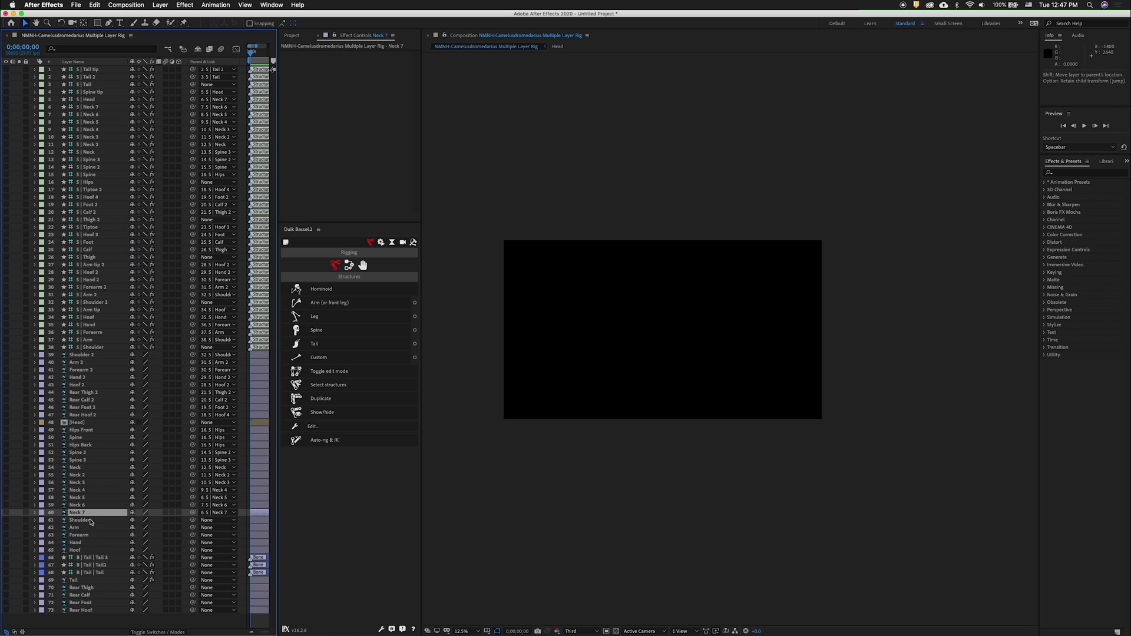
drag(193, 422, 91, 99)
Step: Parent the Shoulder through Hoof artwork to matching structures, and bones Tail 3, Tail2 and Tail to structures Tail tip, Tail 2 and Tail
drag(193, 520, 91, 339)
drag(192, 535, 90, 333)
drag(193, 542, 91, 317)
drag(193, 557, 91, 77)
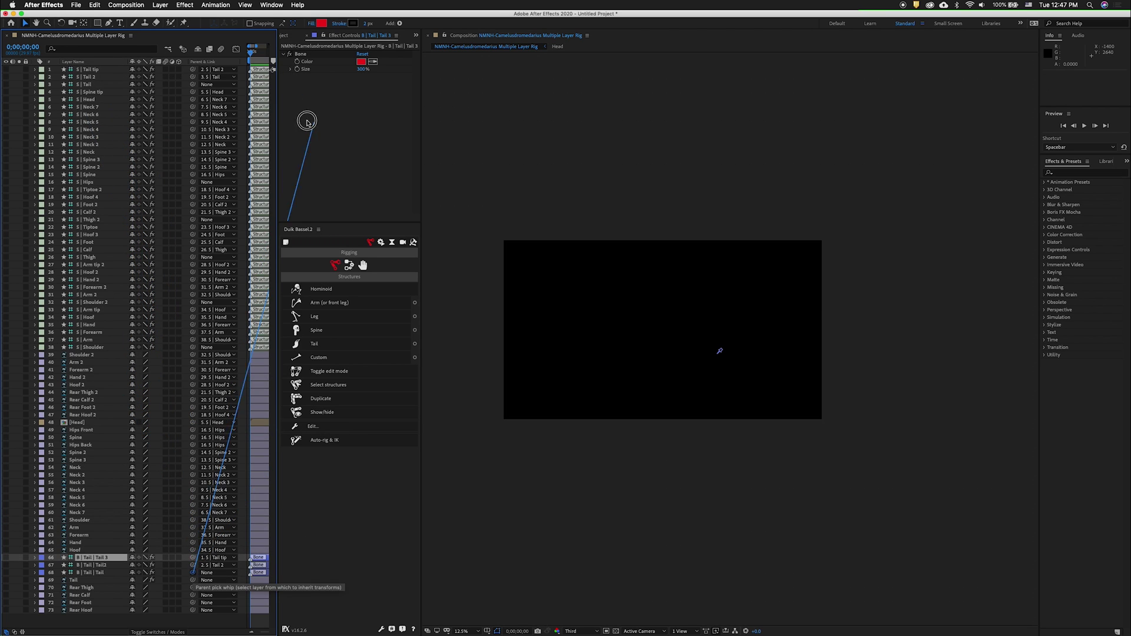
drag(307, 122, 88, 84)
Step: Parent Rear Thigh, Rear Calf, Rear Foot and Rear Hoof to the Thigh, Calf, Foot and Hoof 3 structures
drag(193, 587, 88, 257)
drag(193, 595, 88, 249)
drag(192, 602, 88, 242)
drag(192, 611, 99, 237)
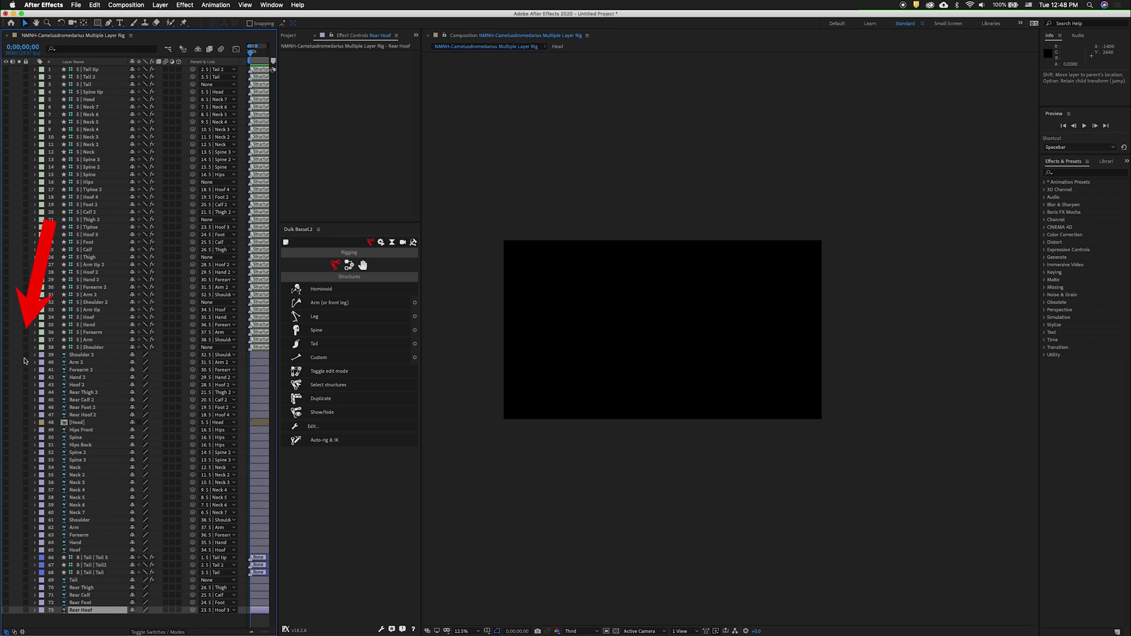
Step: Lock and show all artwork layers, and hide the three tail bone layers
drag(26, 354, 26, 610)
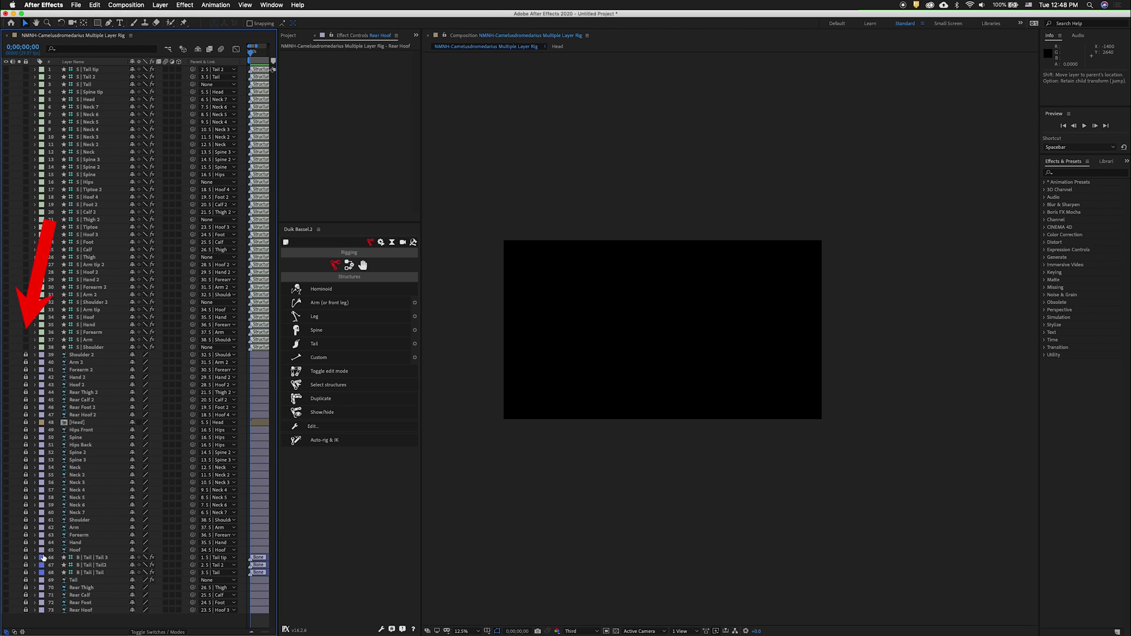
drag(6, 354, 7, 610)
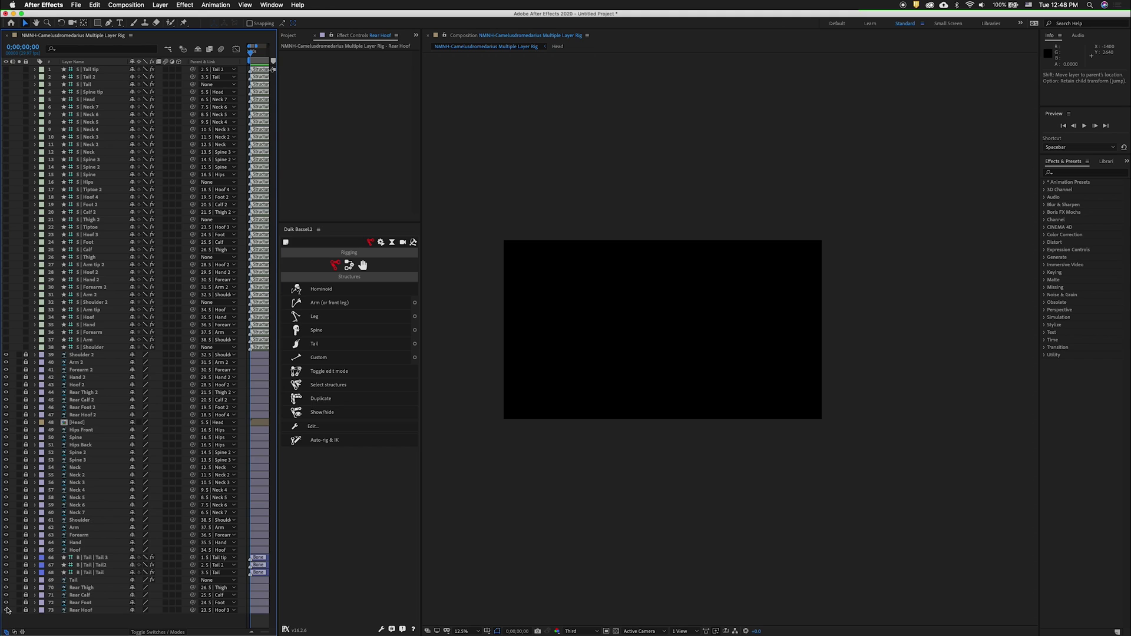
key(period)
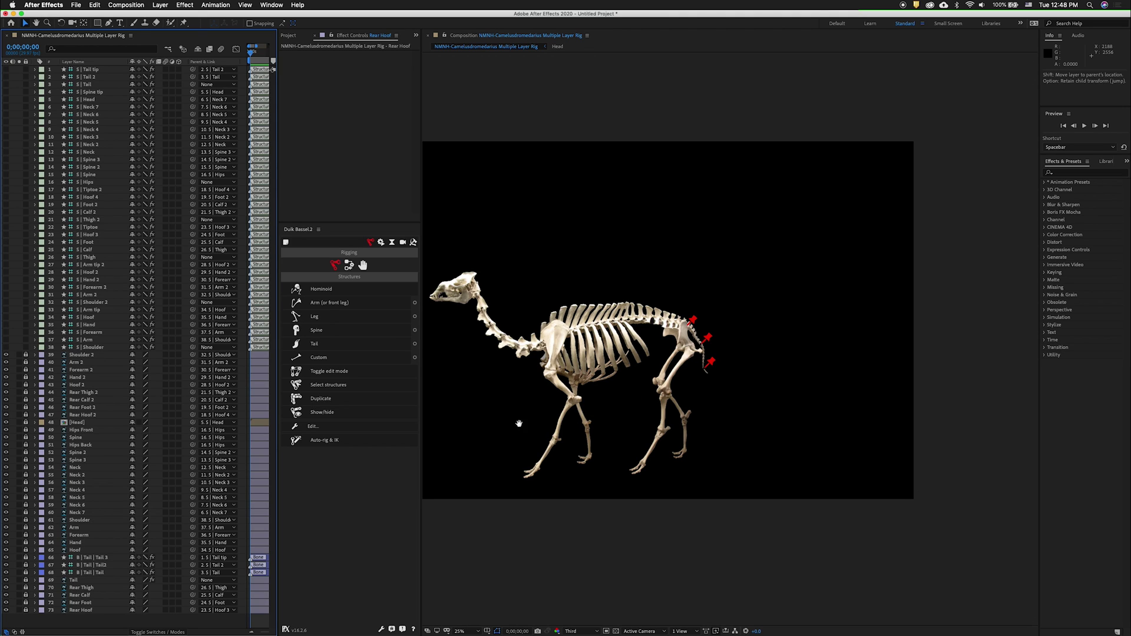
key(period)
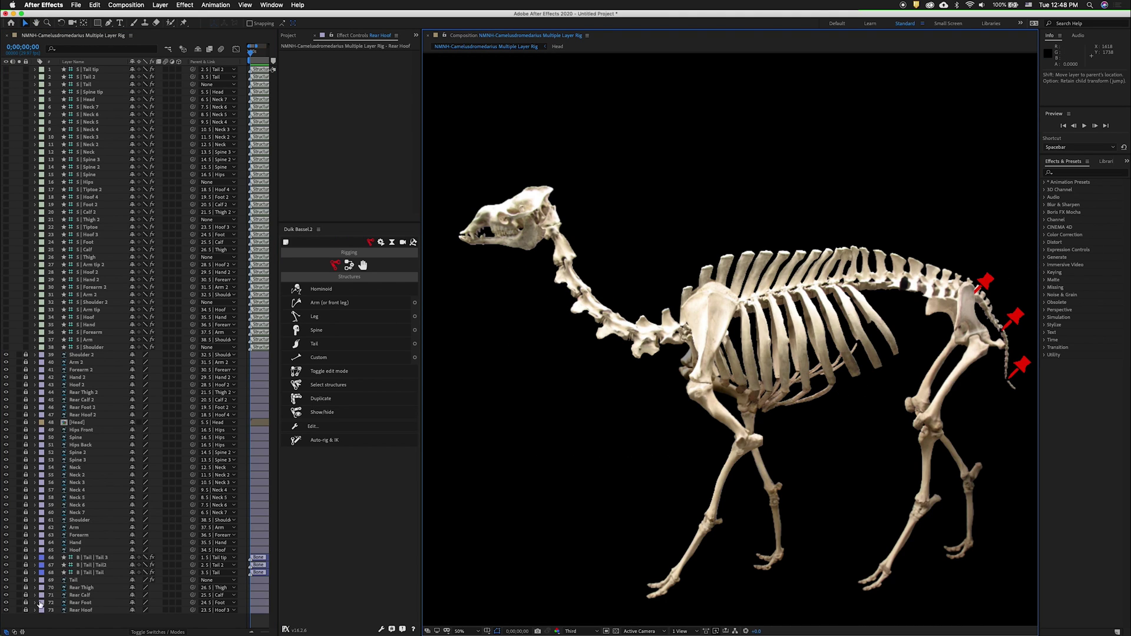
drag(6, 557, 6, 573)
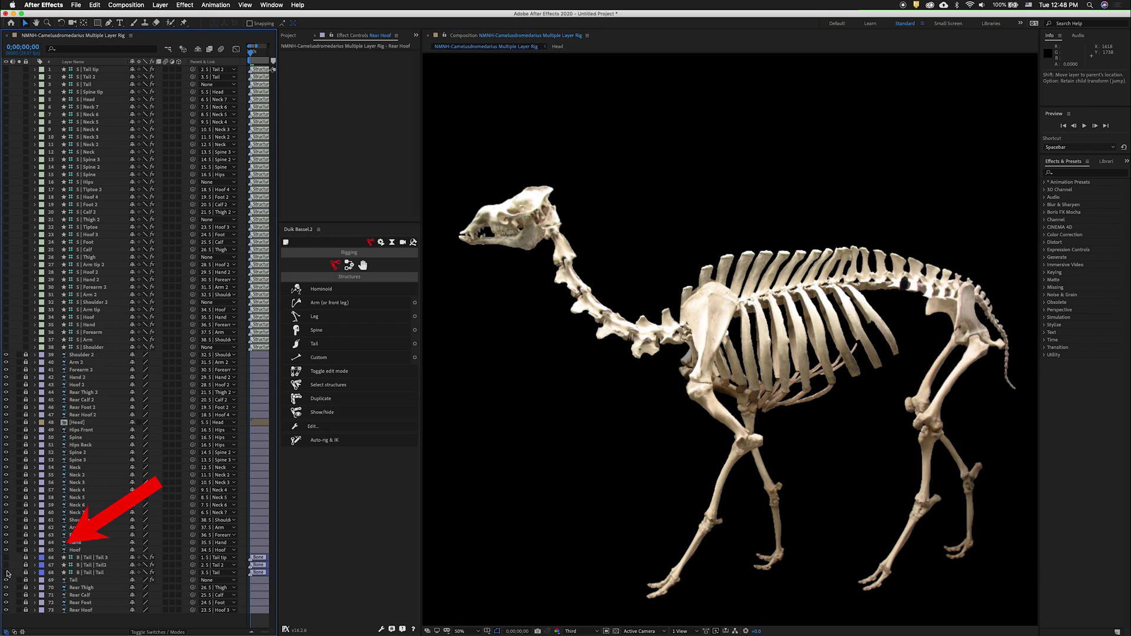
Step: Mark the structure and artwork layers as shy, and show all structure layers over the skeleton
scroll(54, 146, right, 2)
drag(132, 69, 130, 388)
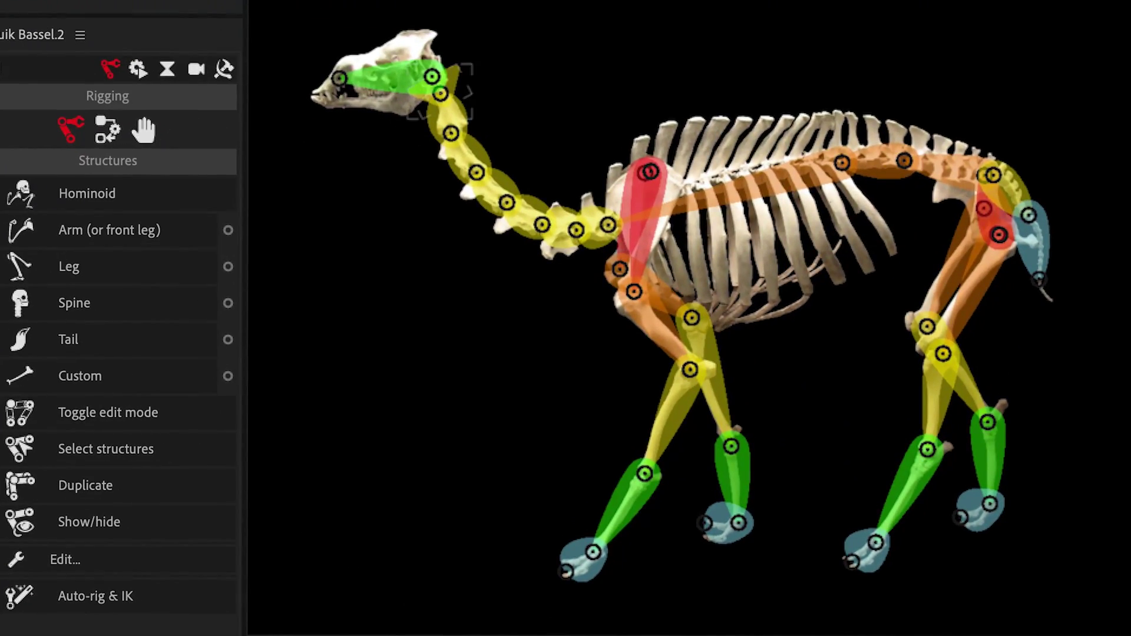
click(407, 112)
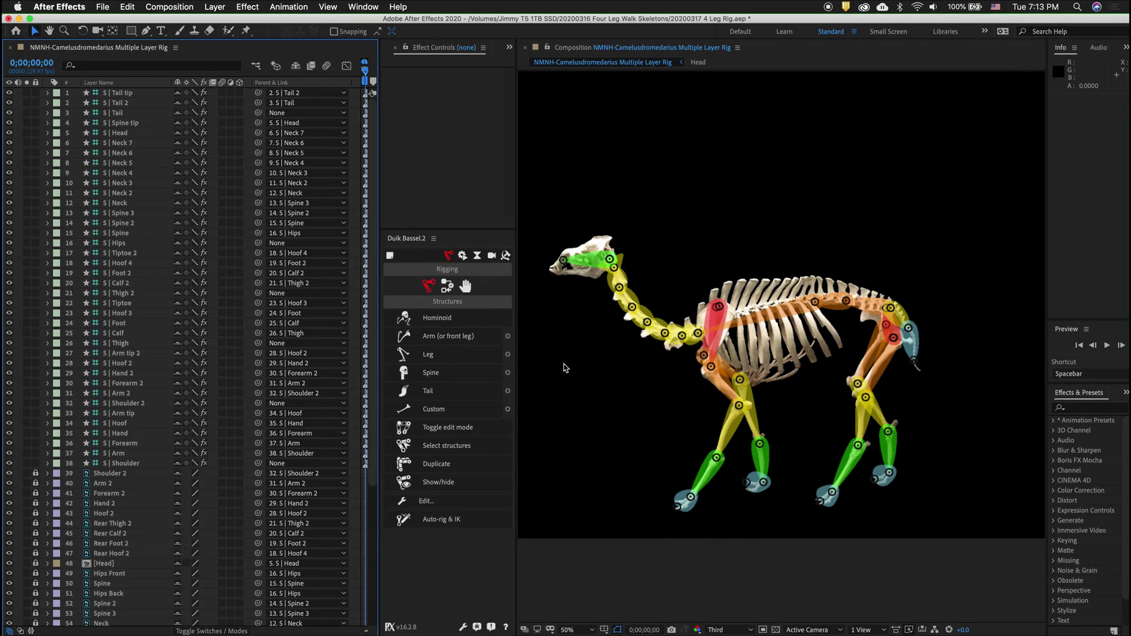
Step: Run Auto-rig & IK on all structure layers from S | Shoulder to S | Tail tip
click(124, 463)
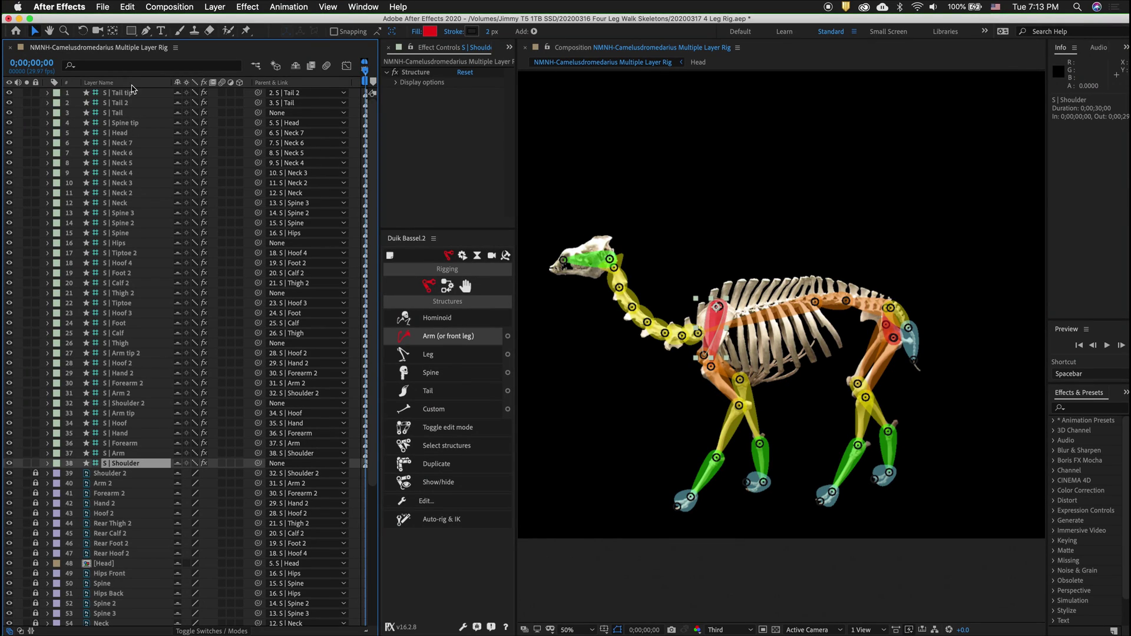
shift+click(125, 93)
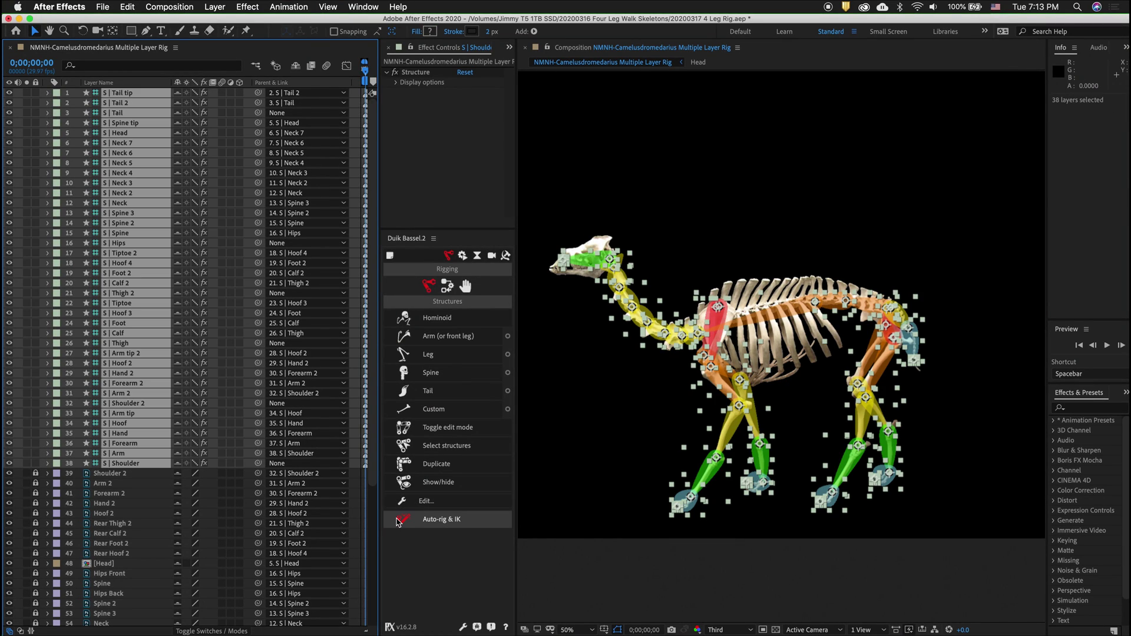
click(398, 522)
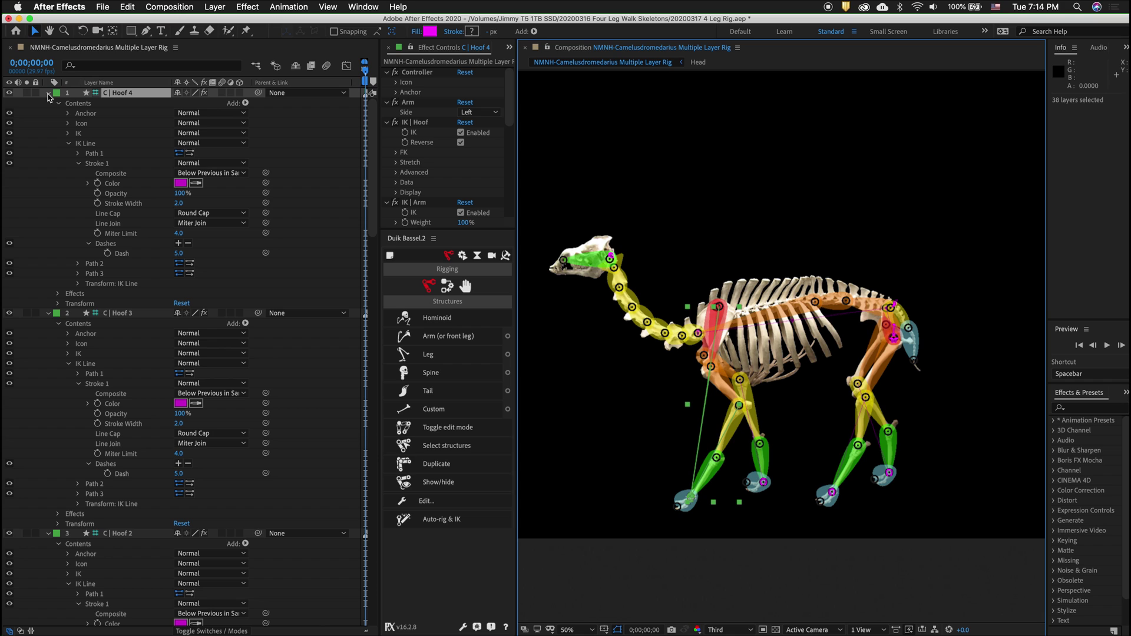
Step: Collapse the expanded properties of the hoof and spine controller layers
click(48, 92)
click(48, 102)
click(48, 112)
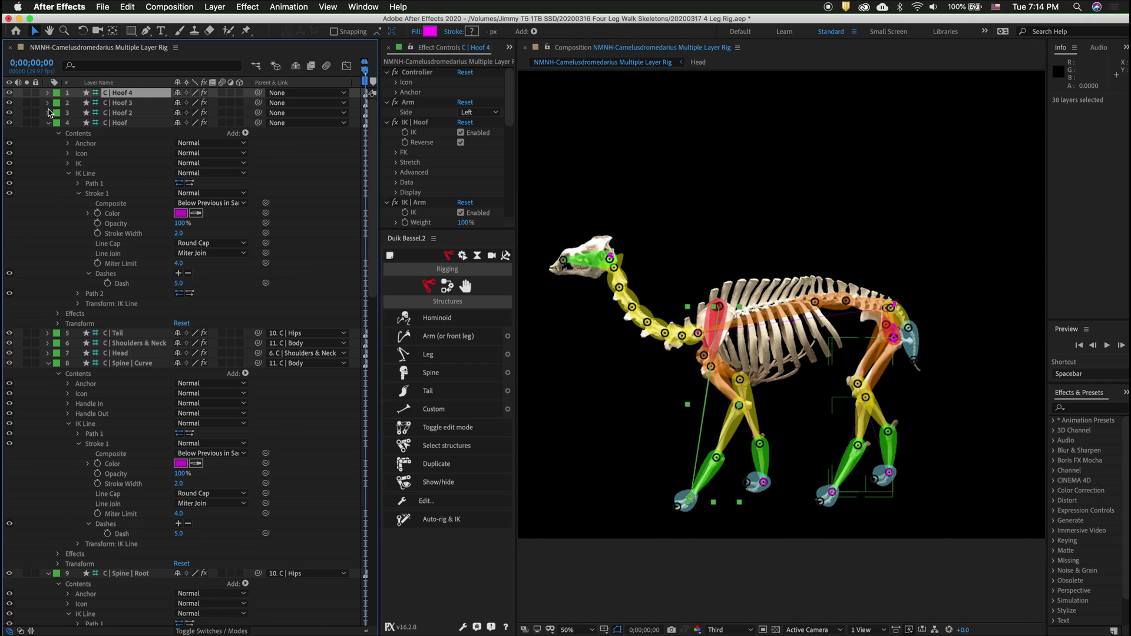
click(48, 123)
click(49, 171)
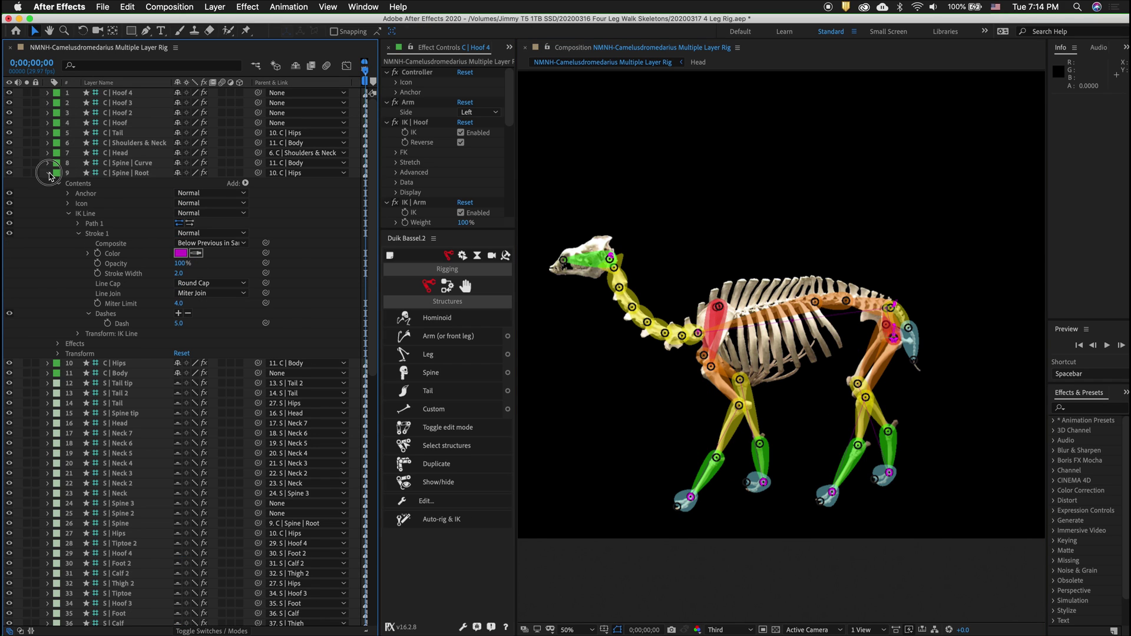
click(49, 172)
Step: Hide all structure layers in the composition and hide the shy layers from the timeline
drag(8, 203, 9, 572)
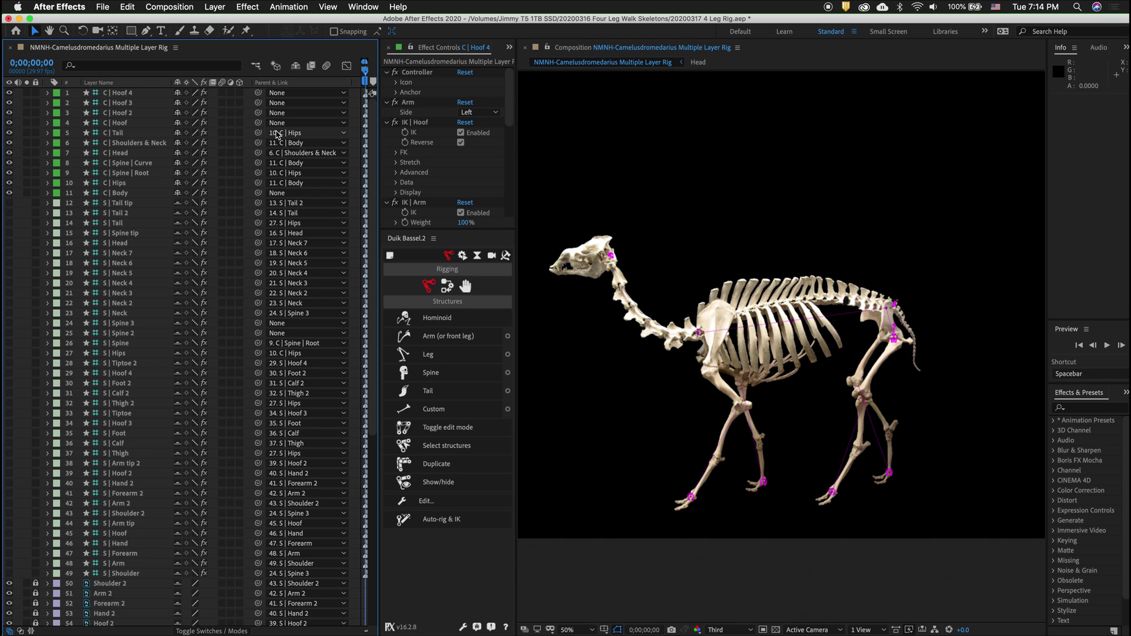
click(296, 67)
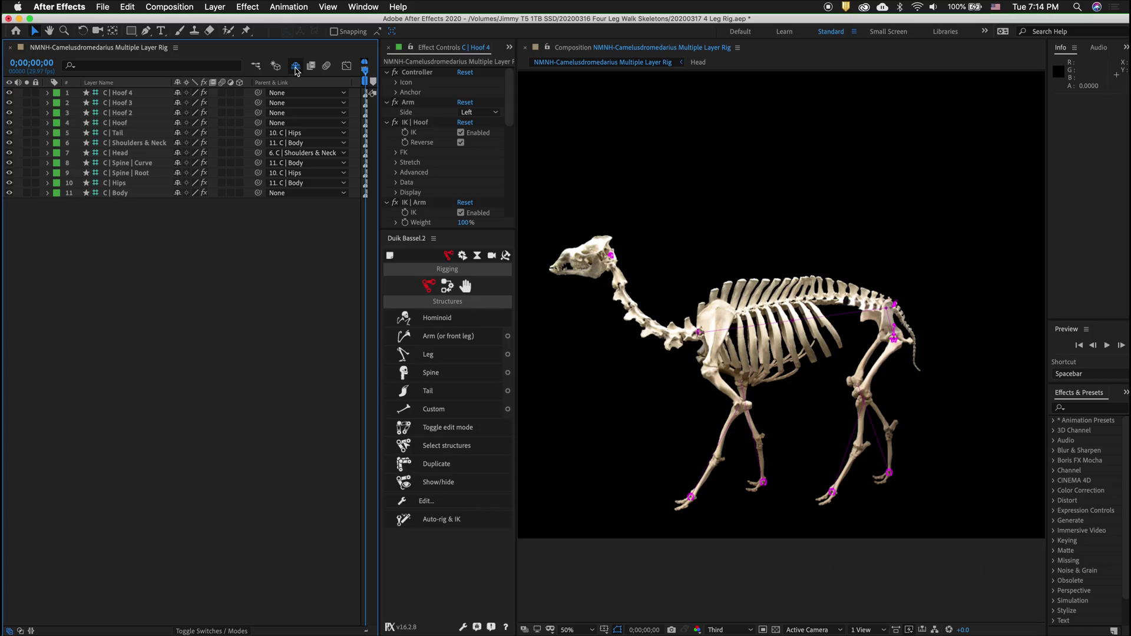
Step: Show the Position and Rotation properties of all controller layers from C | Hoof 4 to C | Body
click(122, 93)
shift+click(121, 185)
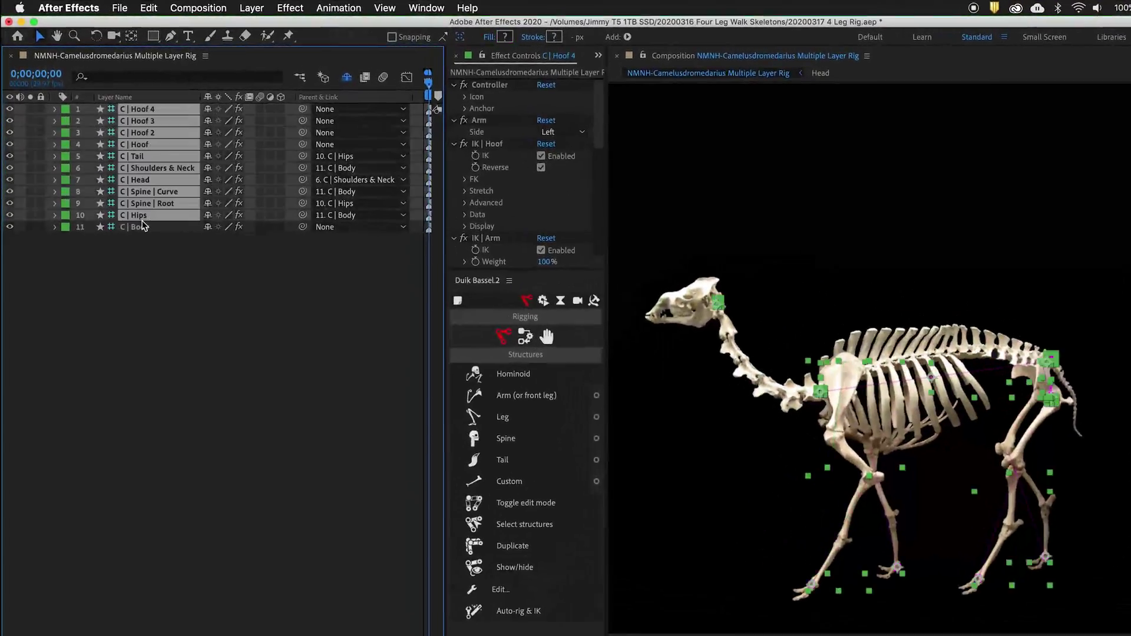
shift+click(141, 226)
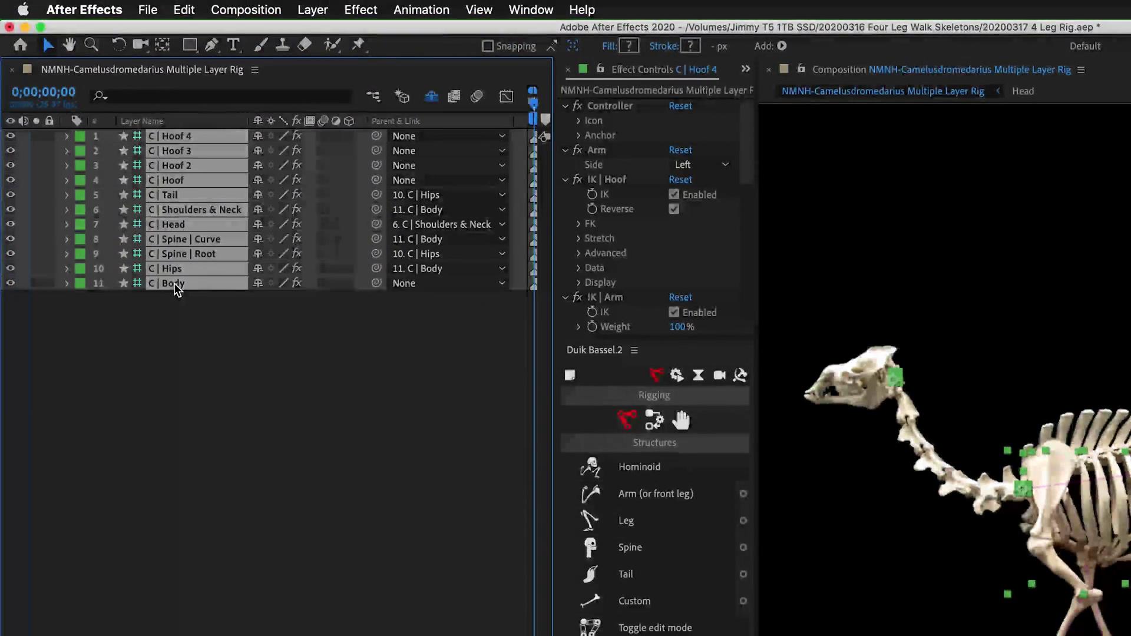
key(p)
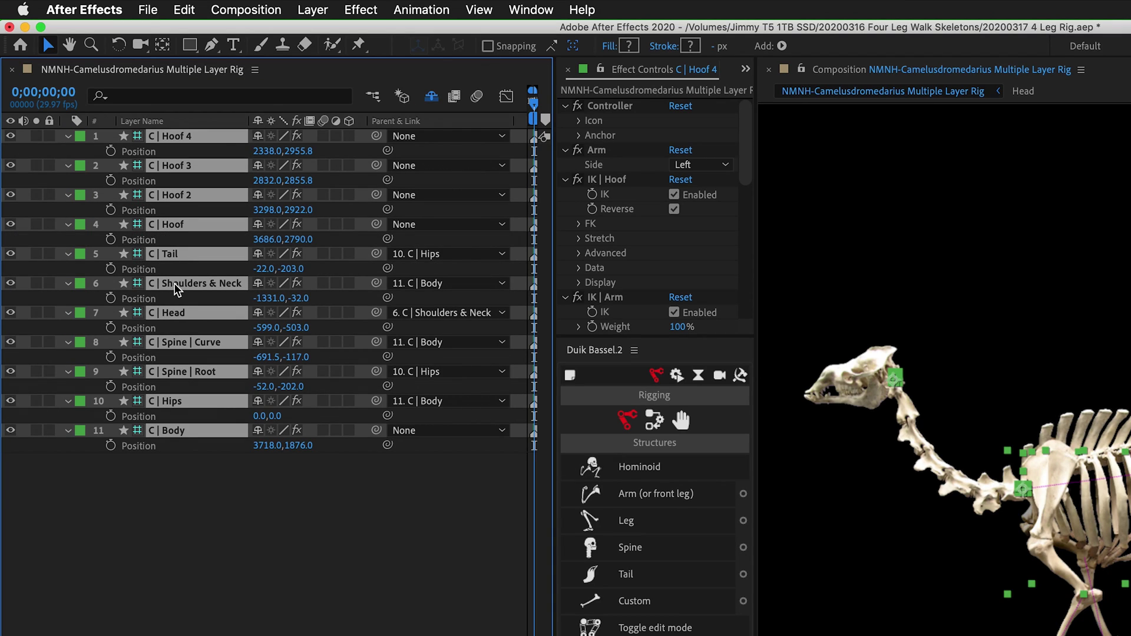
key(shift+r)
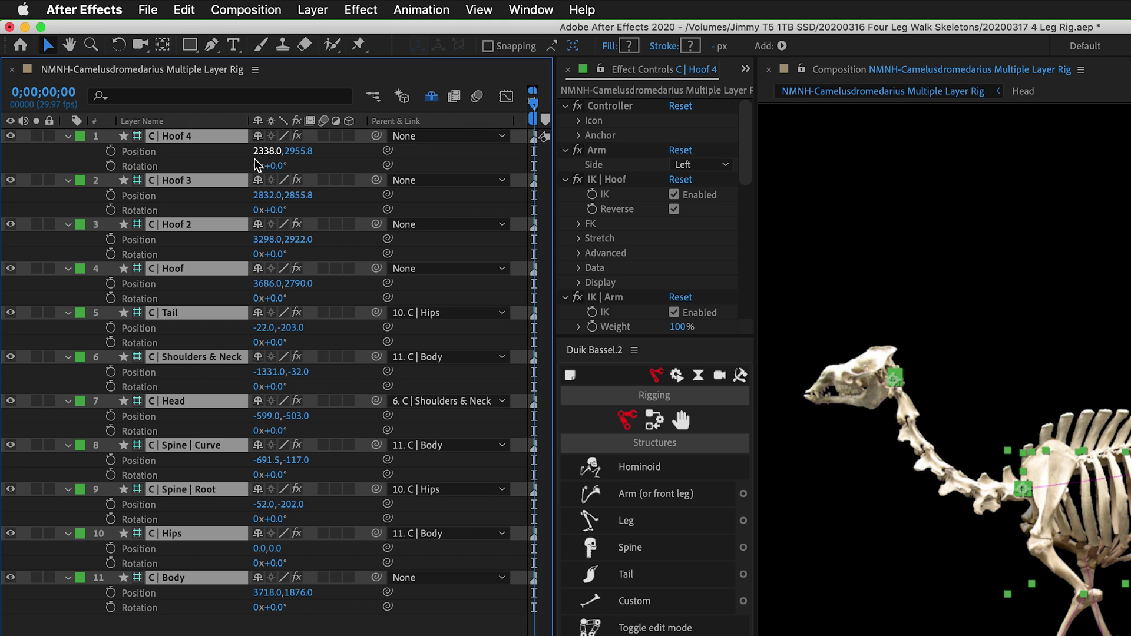
drag(280, 152, 277, 153)
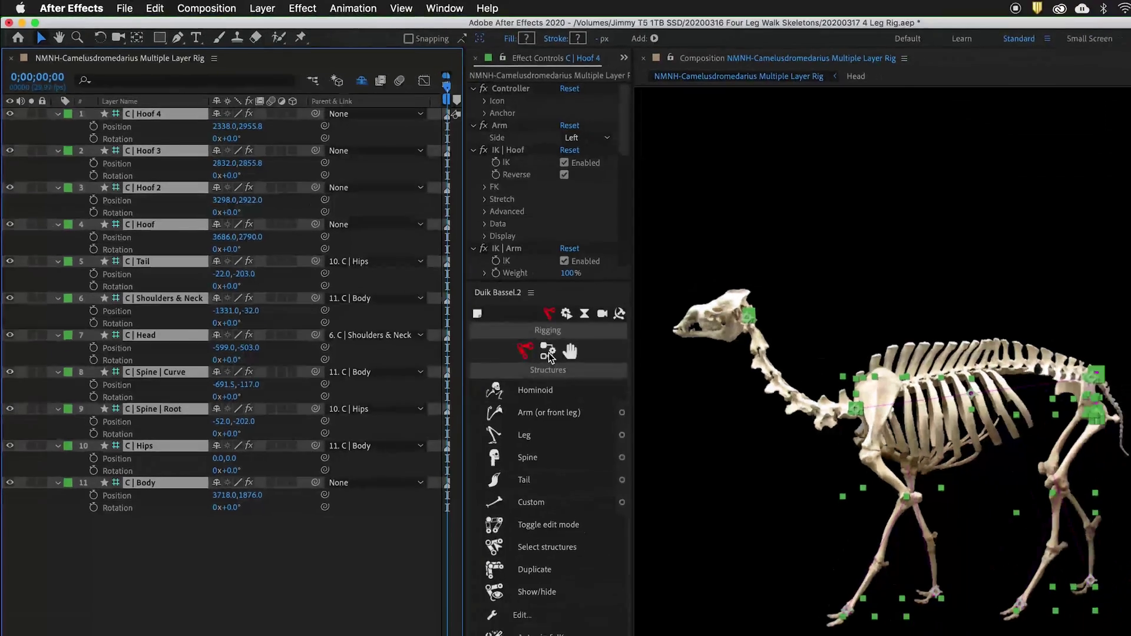
click(549, 352)
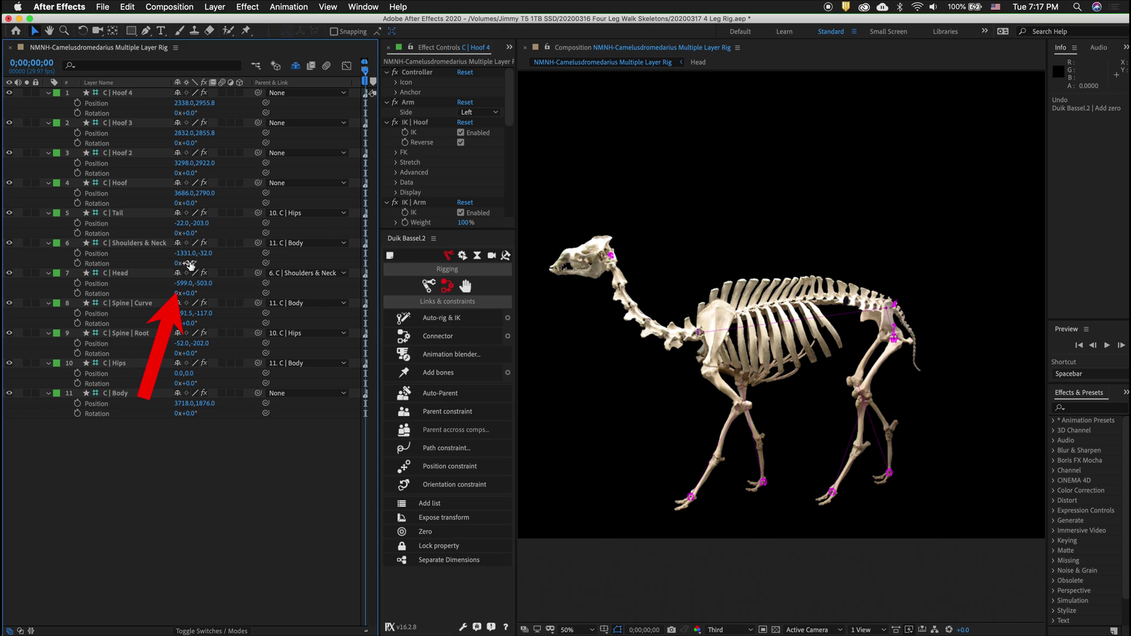
Step: Parent C | Head to S | Neck 7, testing the head's link with trial rotations of C | Shoulders & Neck that are undone
mouse_move(189, 263)
mouse_down()
mouse_move(239, 259)
mouse_move(141, 266)
mouse_move(85, 295)
mouse_move(205, 273)
mouse_up()
key(super+z)
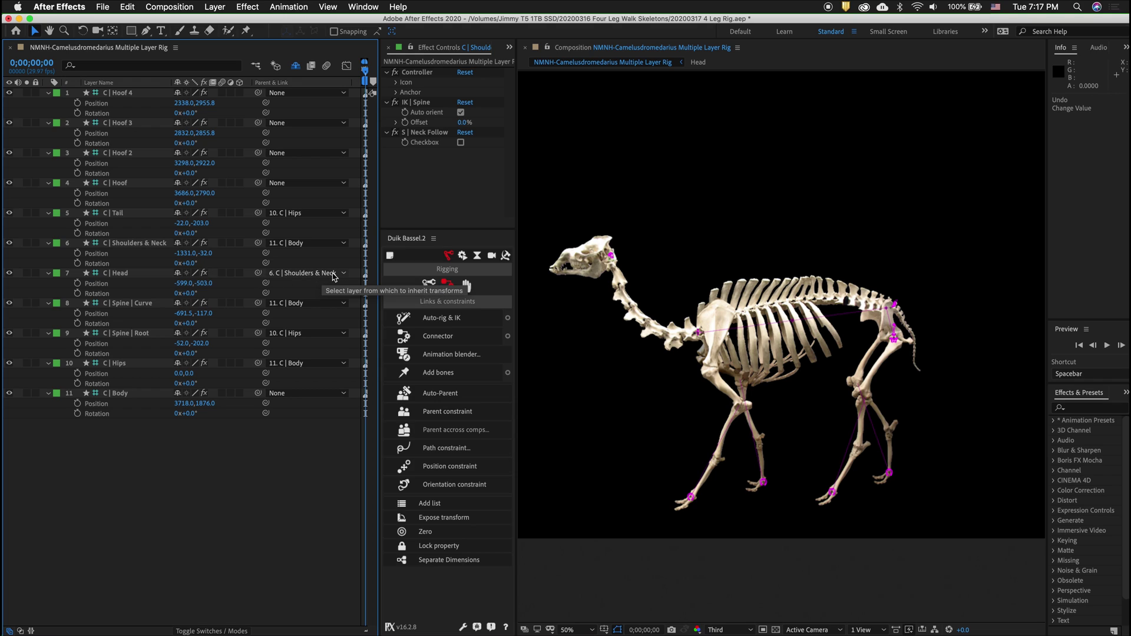
click(343, 274)
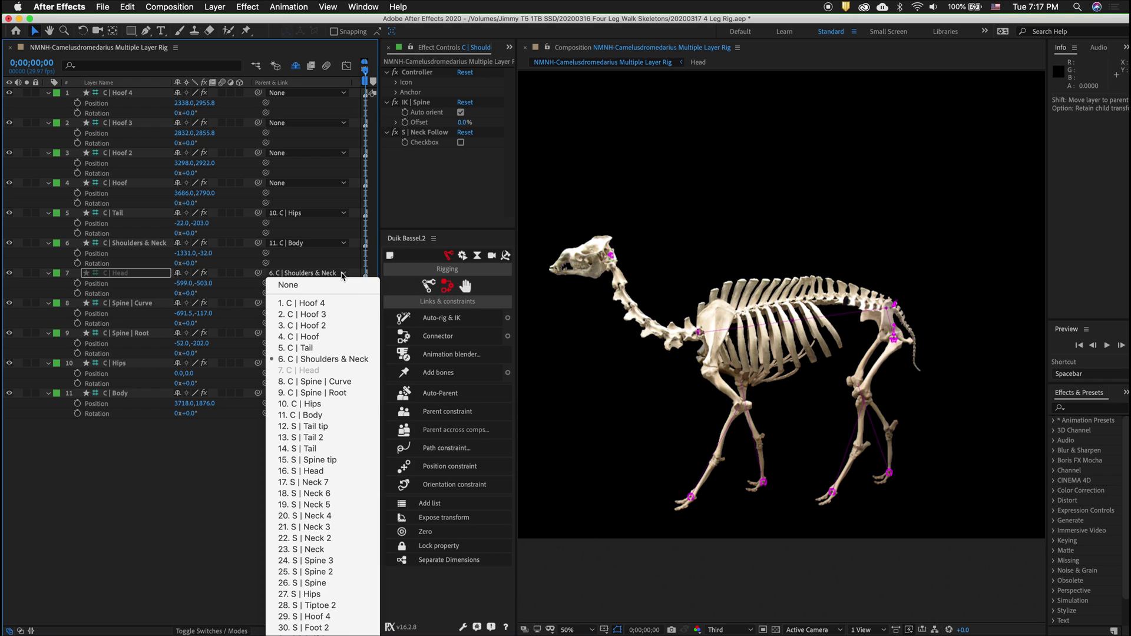
click(323, 482)
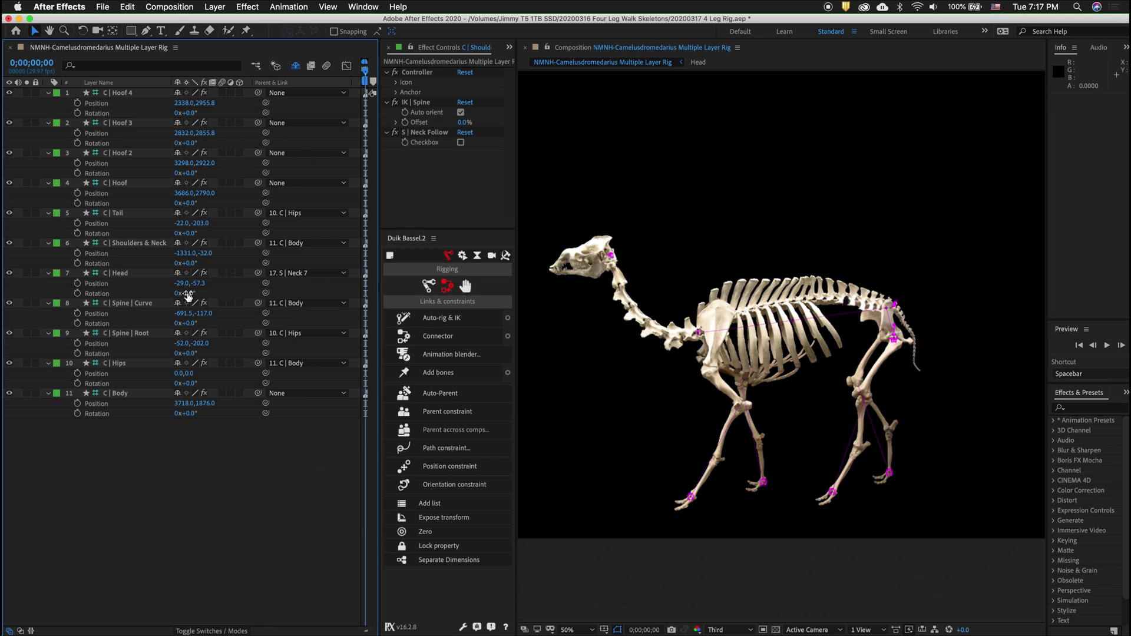
mouse_move(190, 266)
mouse_down()
mouse_move(231, 261)
mouse_move(142, 297)
mouse_move(210, 275)
mouse_up()
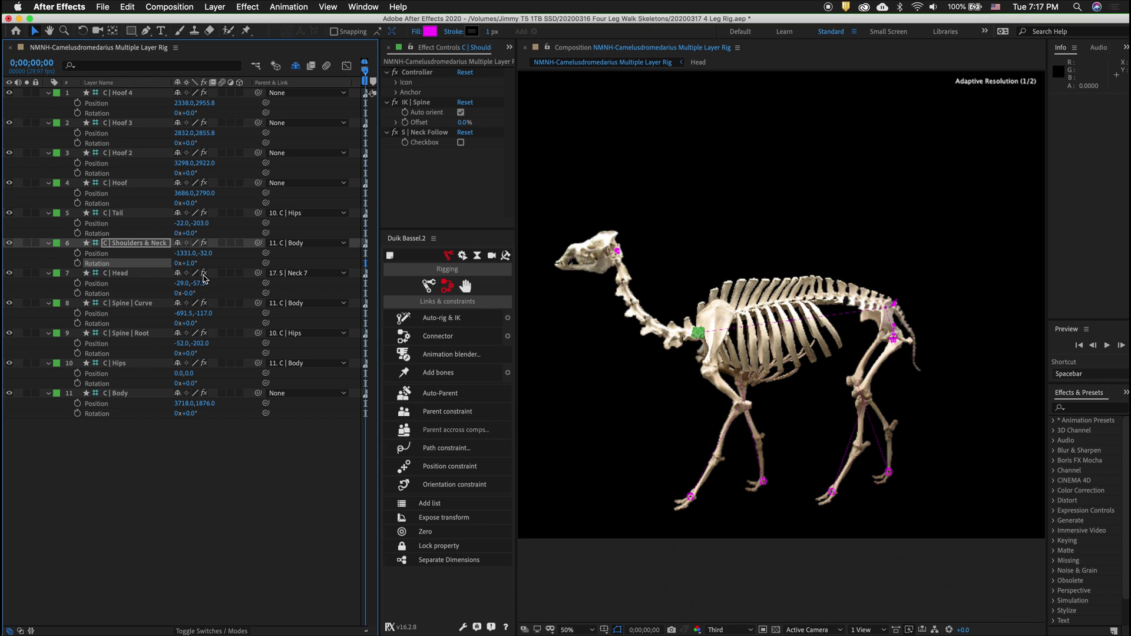
key(super+z)
Step: Apply Duik's Zero to all controller layers from C | Hoof 4 to C | Body, and narrow the timeline area
click(198, 103)
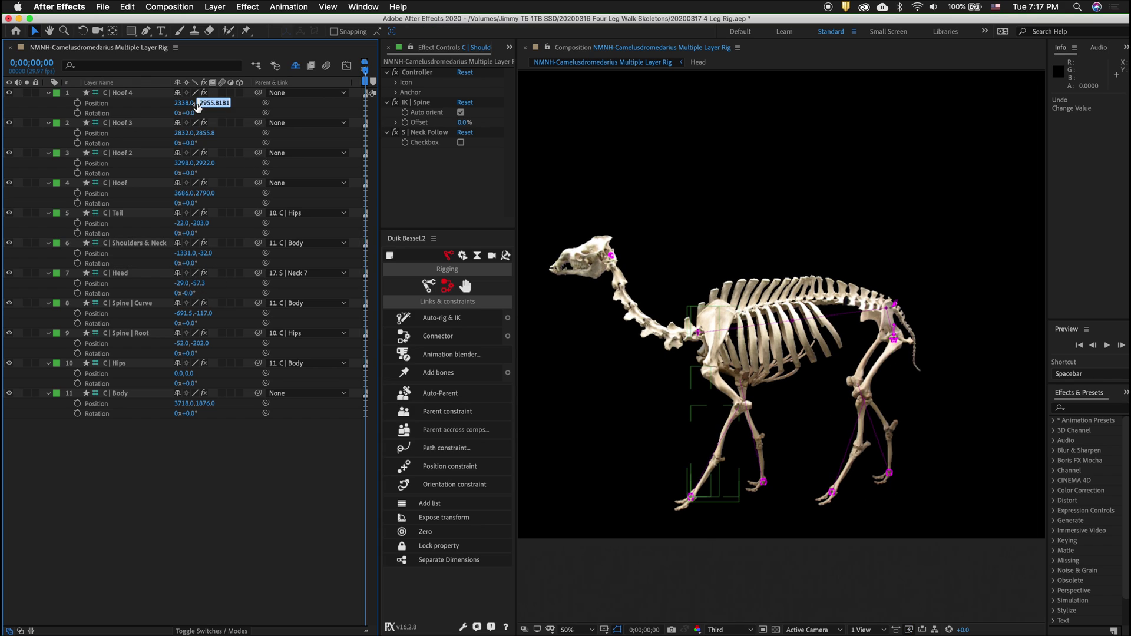
click(122, 94)
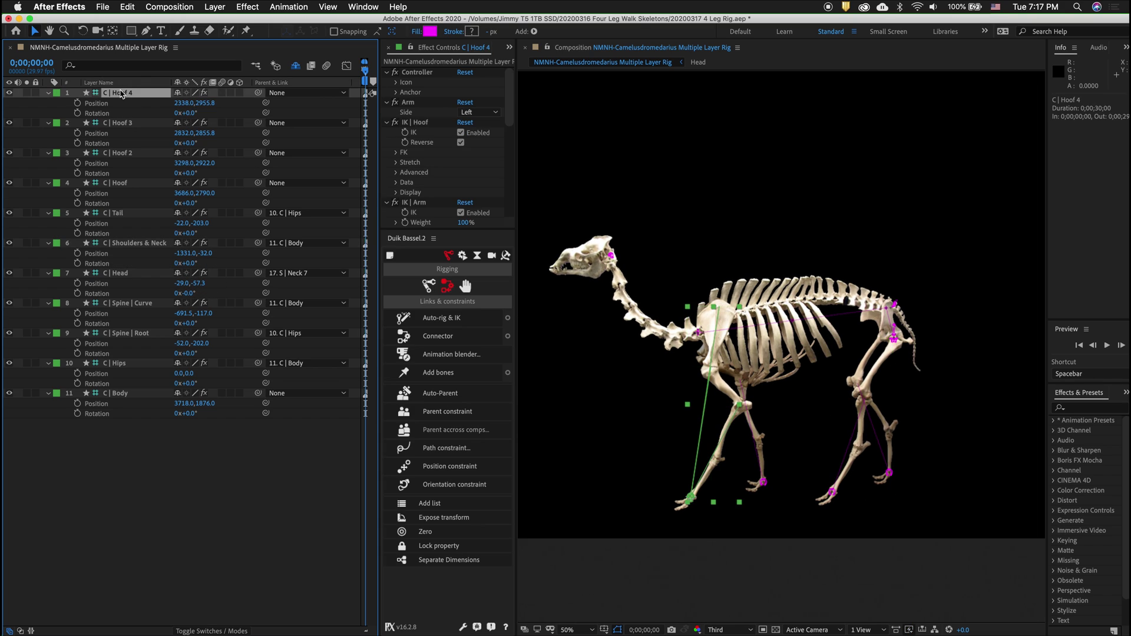
shift+click(116, 393)
click(397, 531)
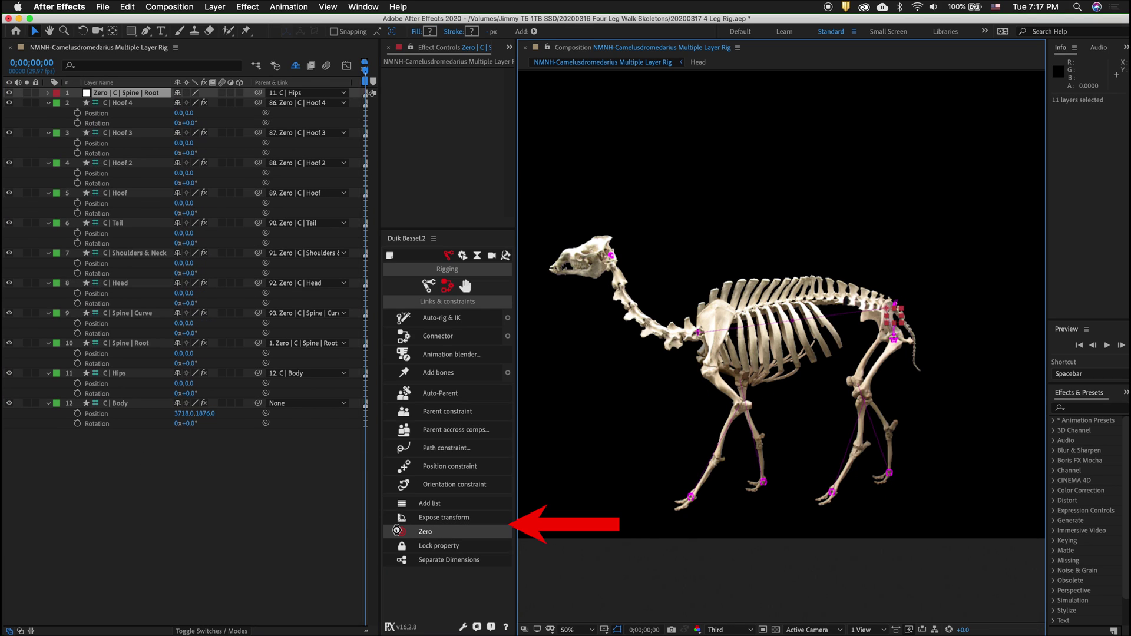
click(246, 443)
drag(379, 443, 305, 443)
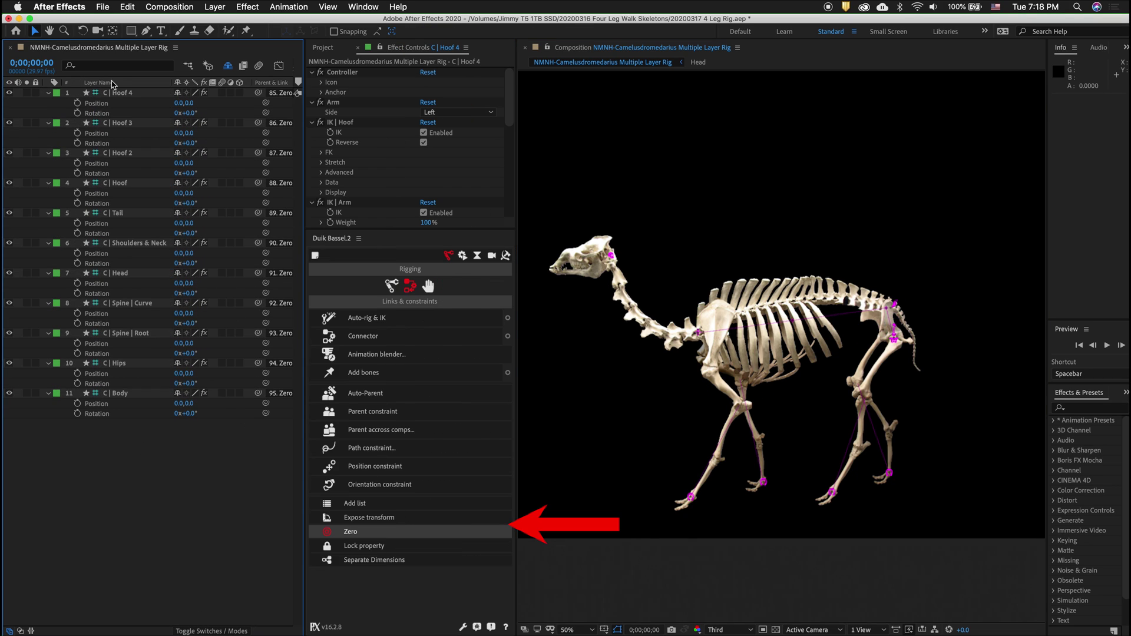
Step: Disable Auto-Stretch in the IK | Hoof effect of the C | Hoof 4, C | Hoof 3, C | Hoof 2 and C | Hoof controllers
click(122, 92)
click(321, 163)
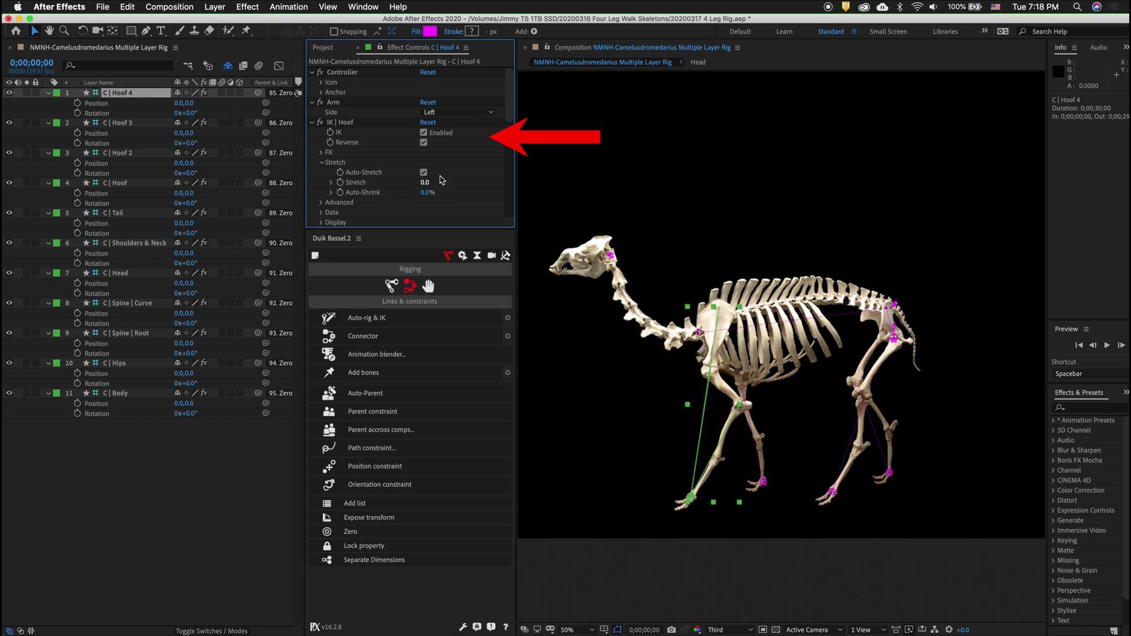
click(424, 172)
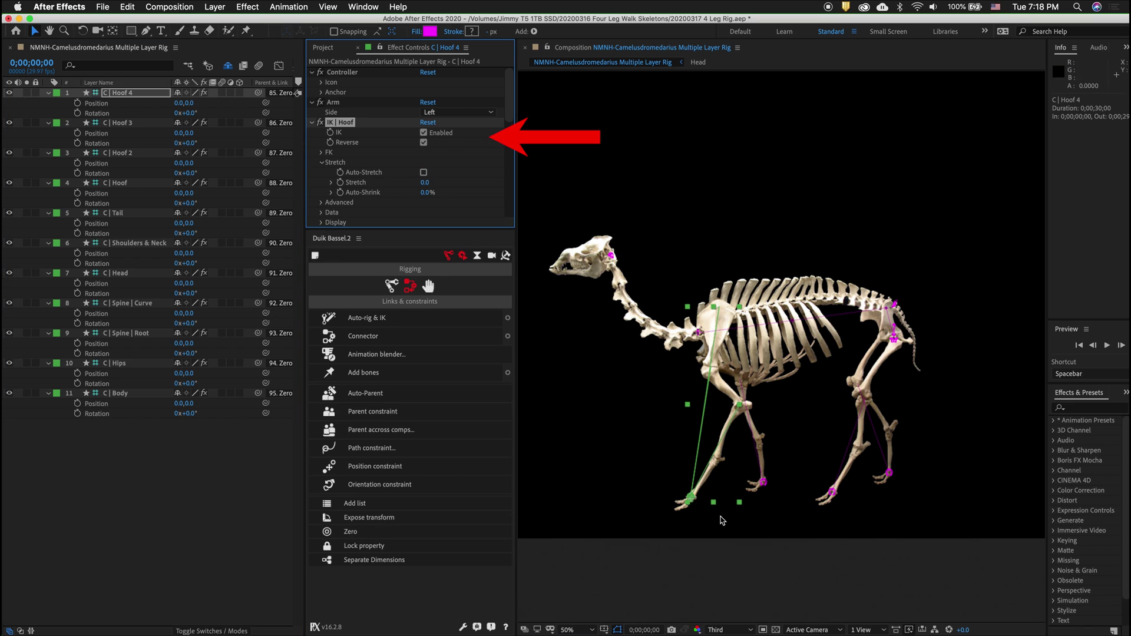
click(126, 123)
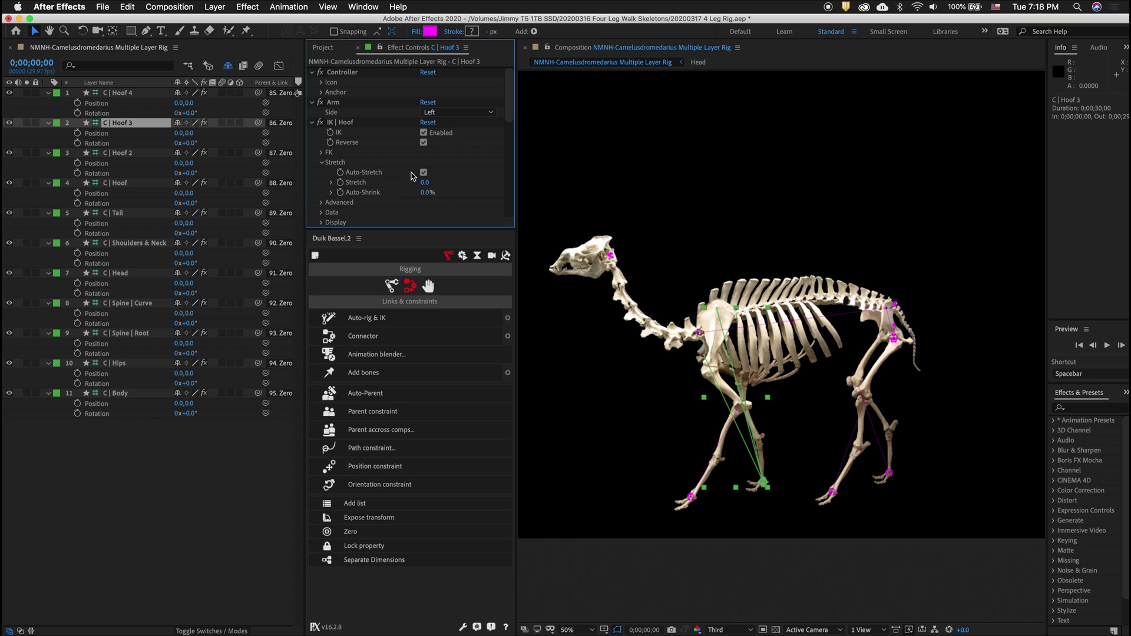
click(121, 153)
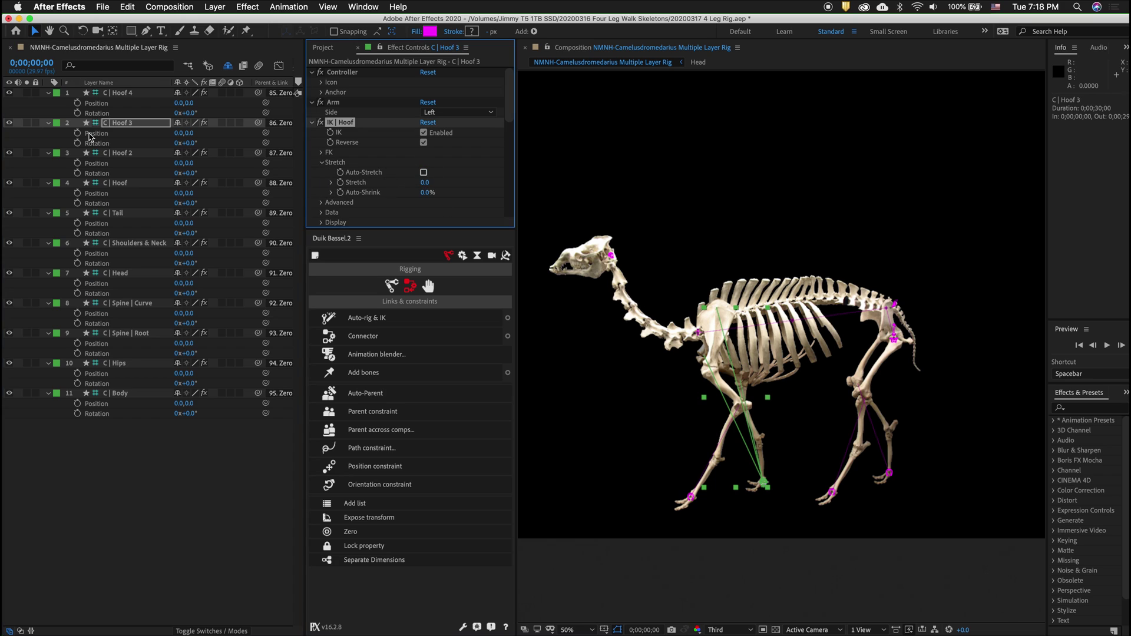
click(322, 163)
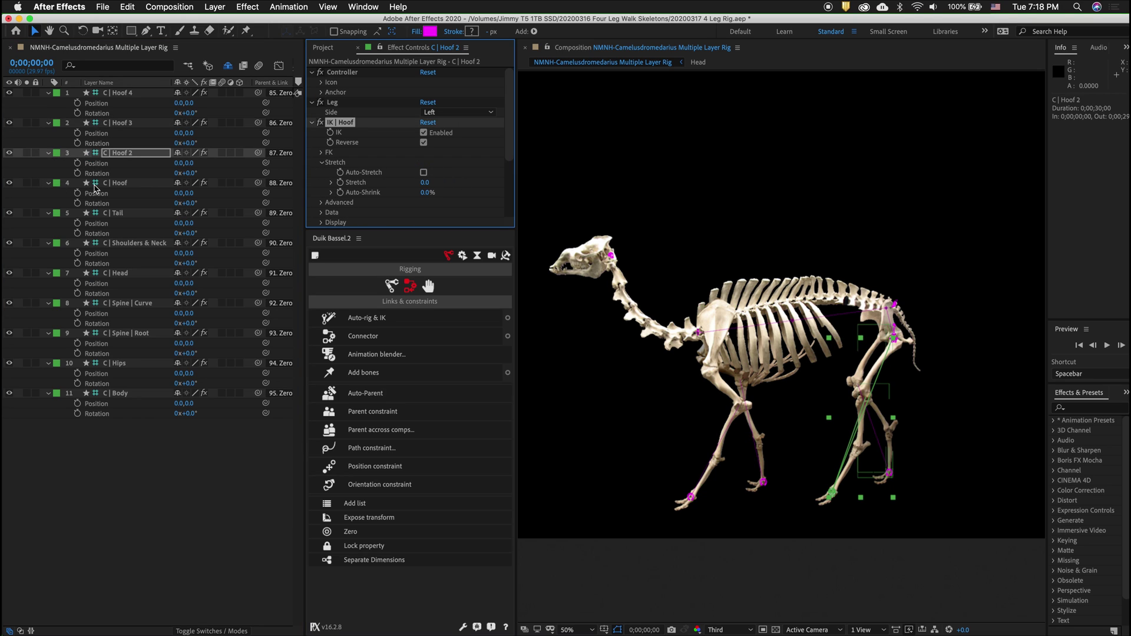
click(118, 183)
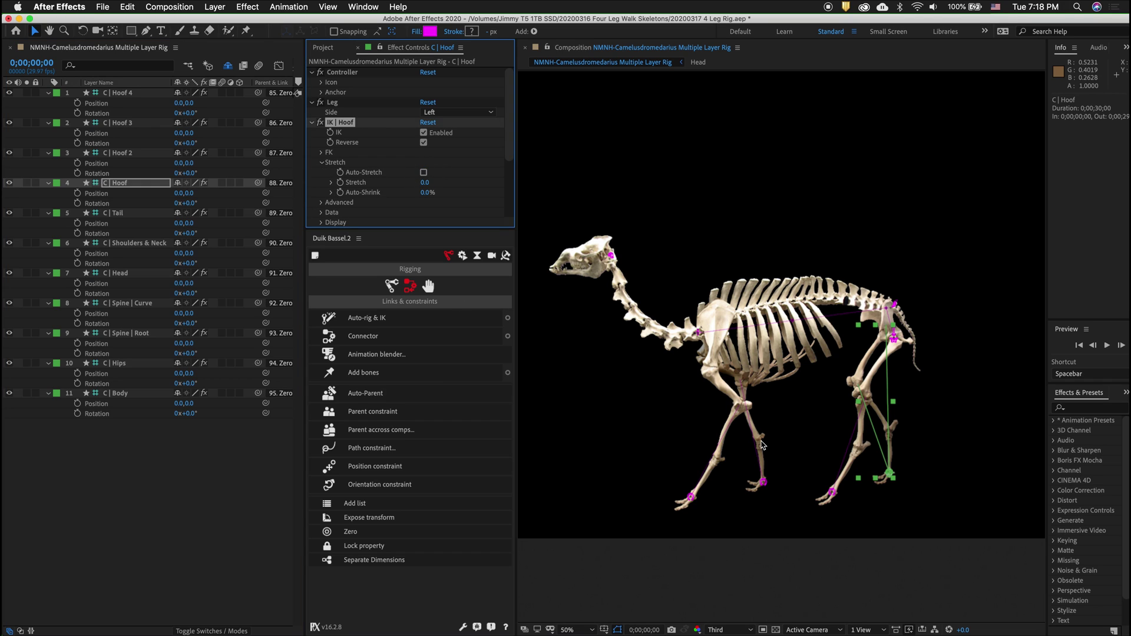
Step: Test the rig by moving the C | Shoulders & Neck and C | Hips controllers, and undo the trial moves
click(135, 243)
drag(189, 252, 325, 248)
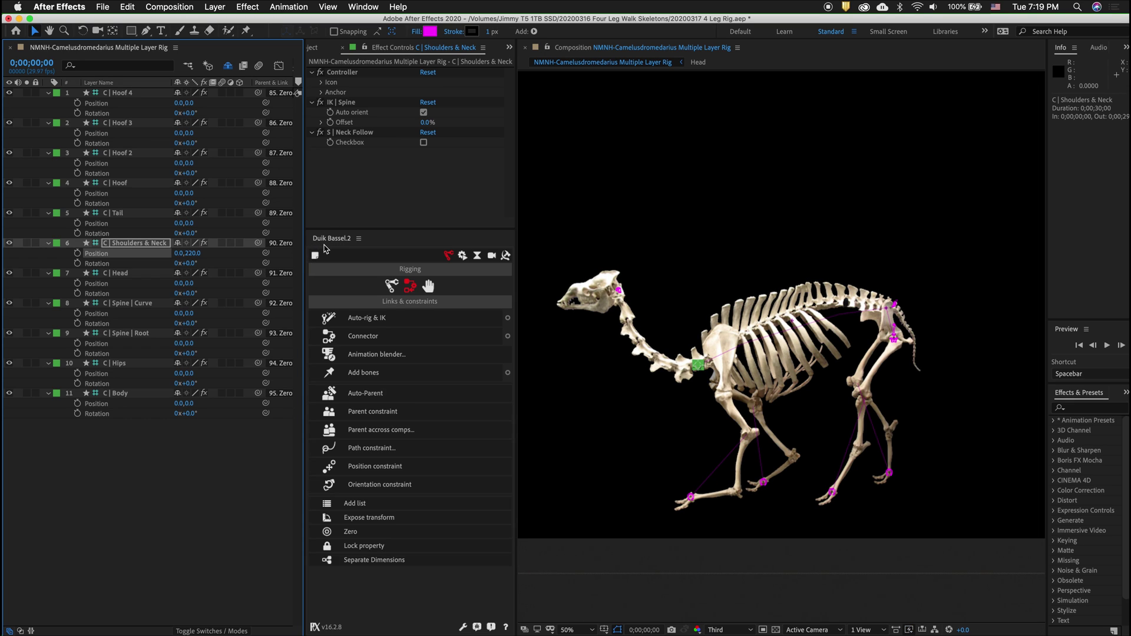
key(super+z)
click(832, 492)
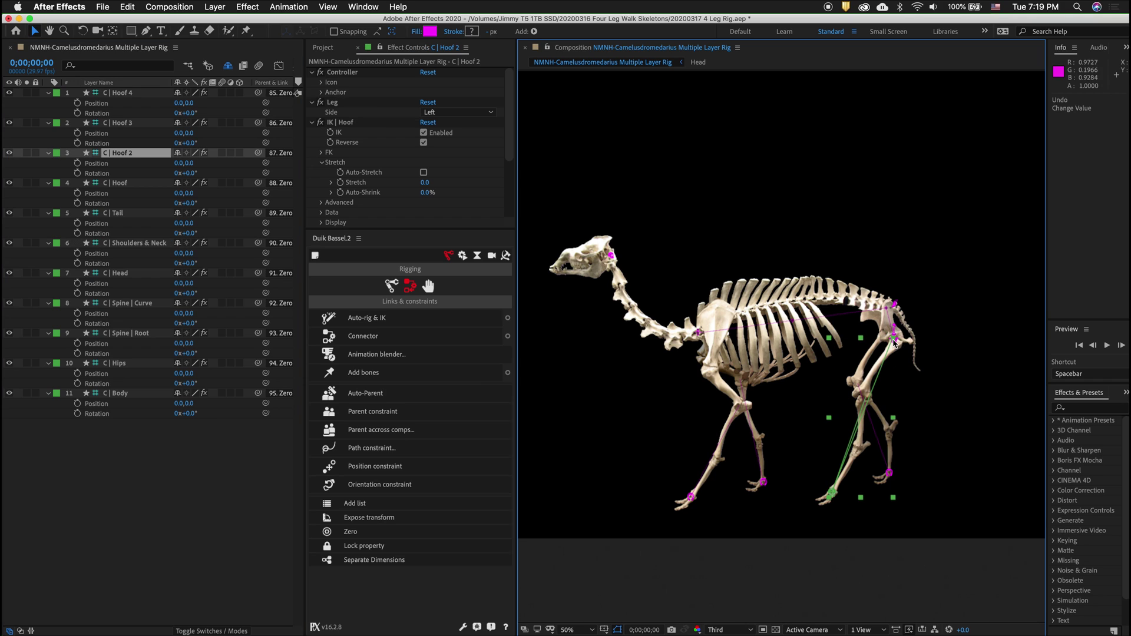
drag(188, 374, 268, 375)
drag(188, 253, 144, 279)
key(super+z)
key(super+z)
key(super+z)
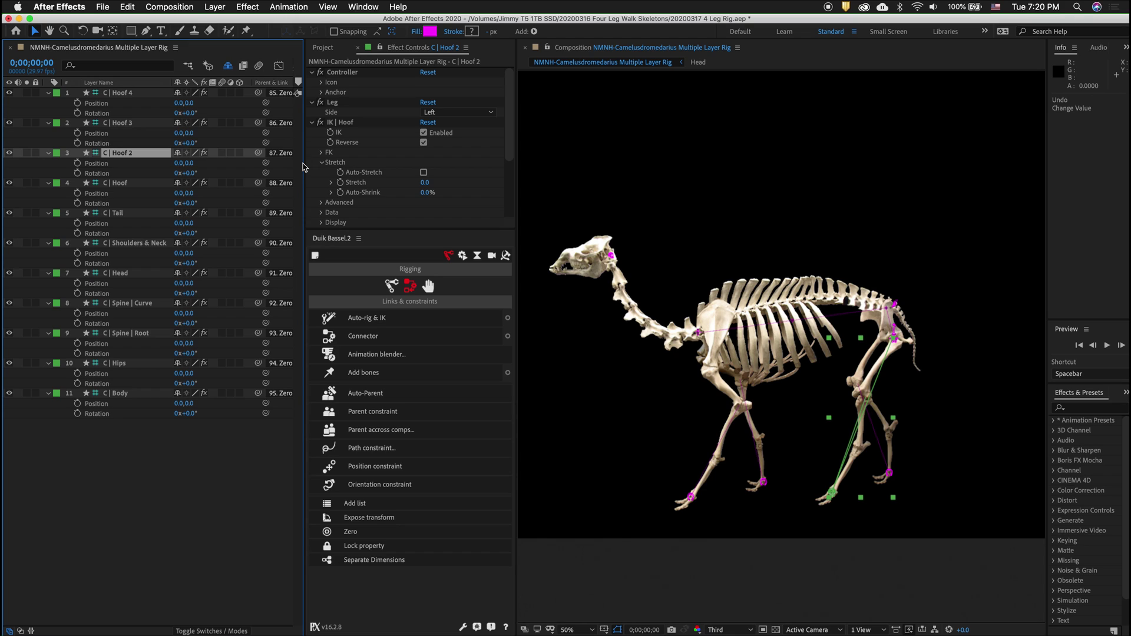
Step: Create a Duik walk cycle for the hind legs with C | Hips as hips, C | Hoof as right foot and C | Hoof 2 as left foot
shift+click(121, 182)
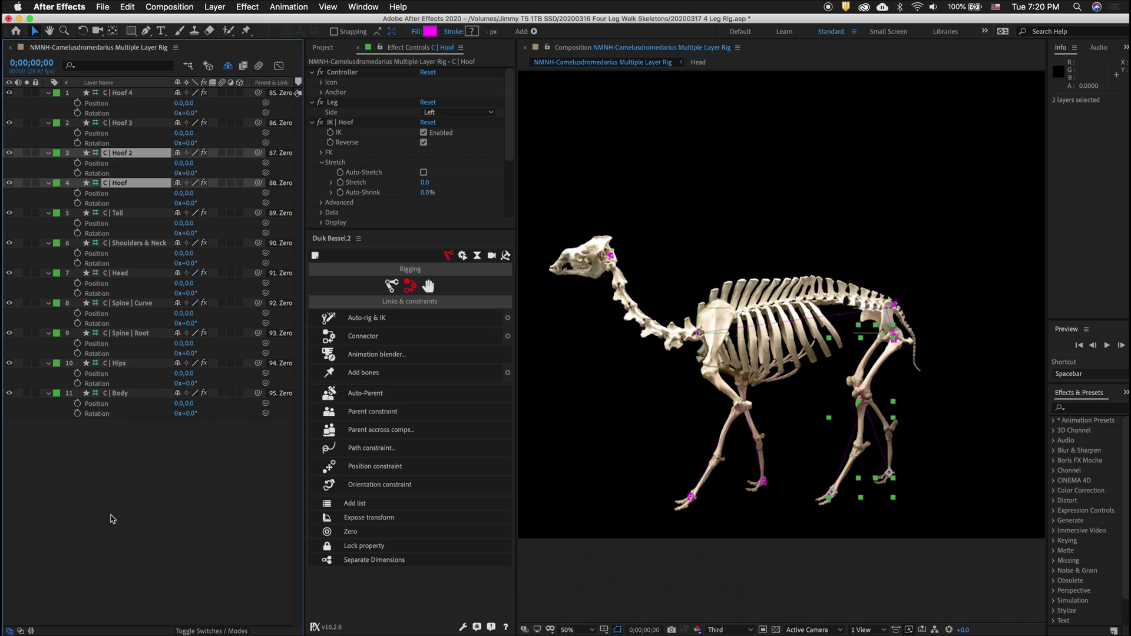
super+click(120, 363)
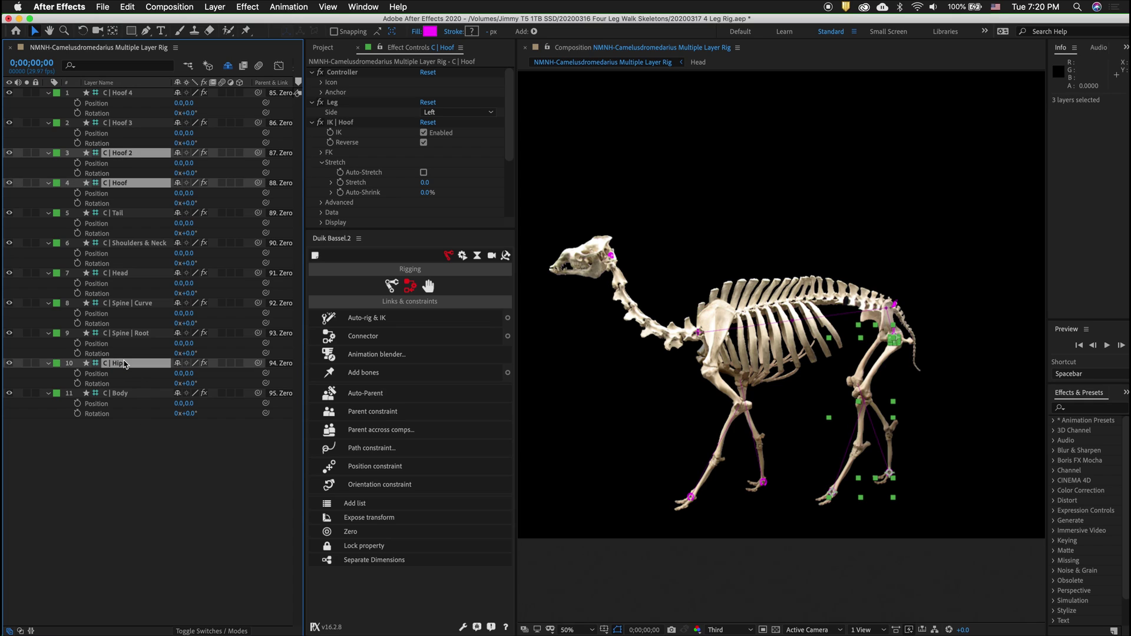
click(463, 255)
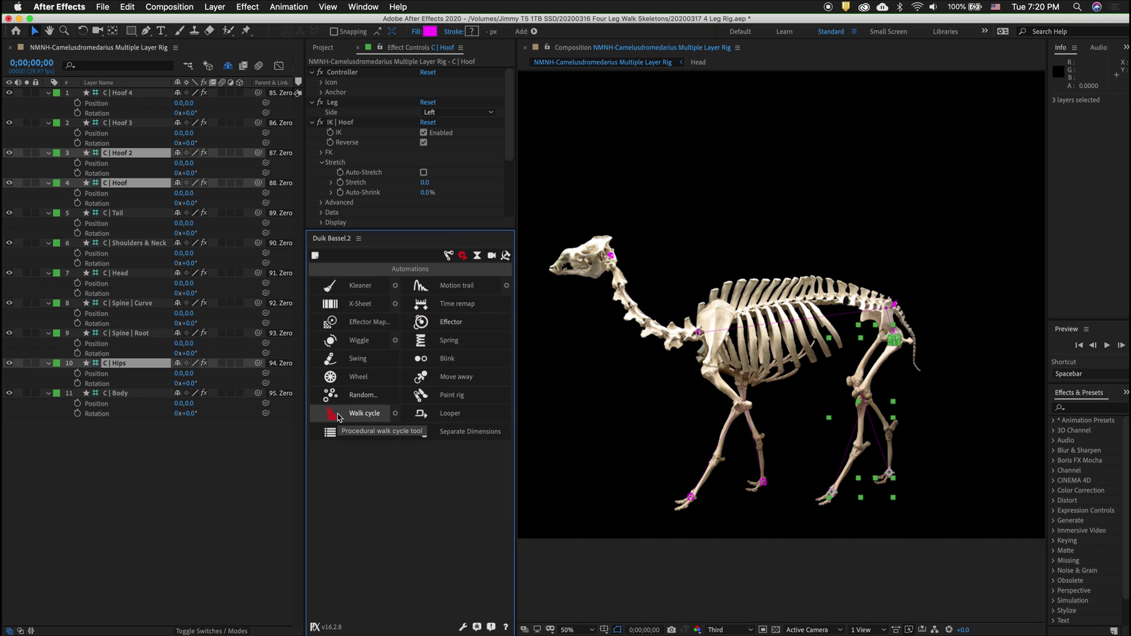
click(395, 415)
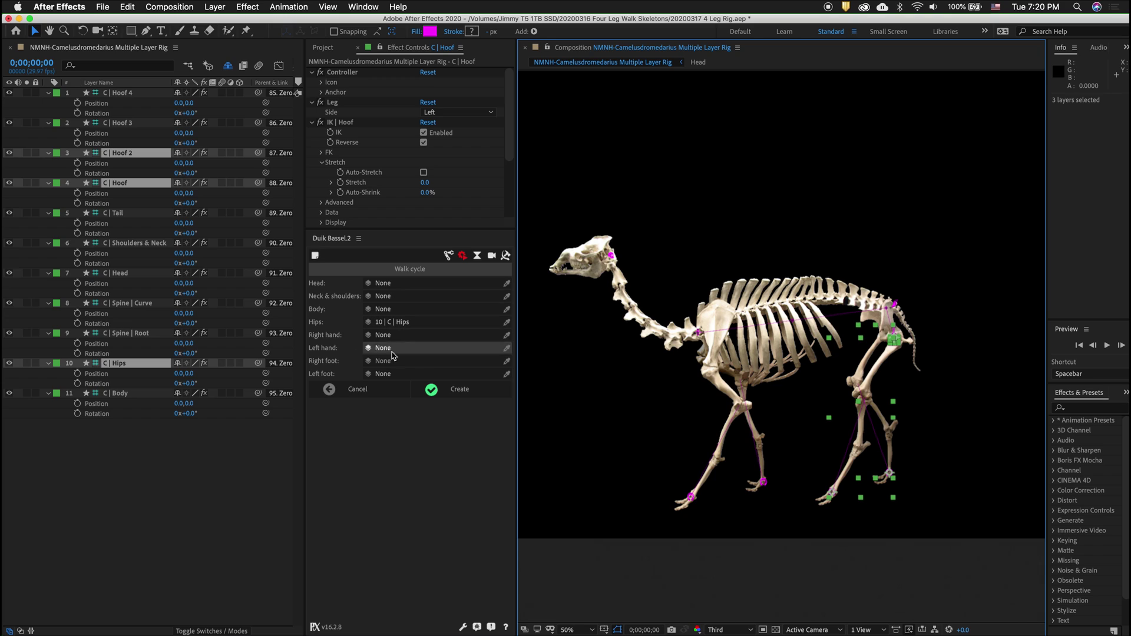
click(507, 362)
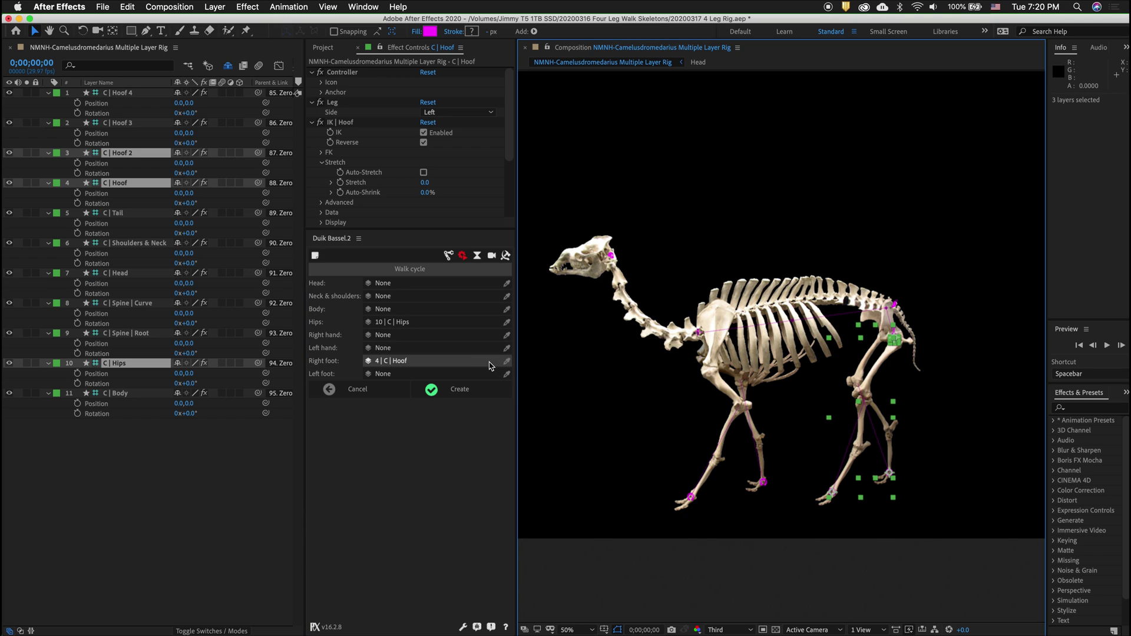
click(506, 375)
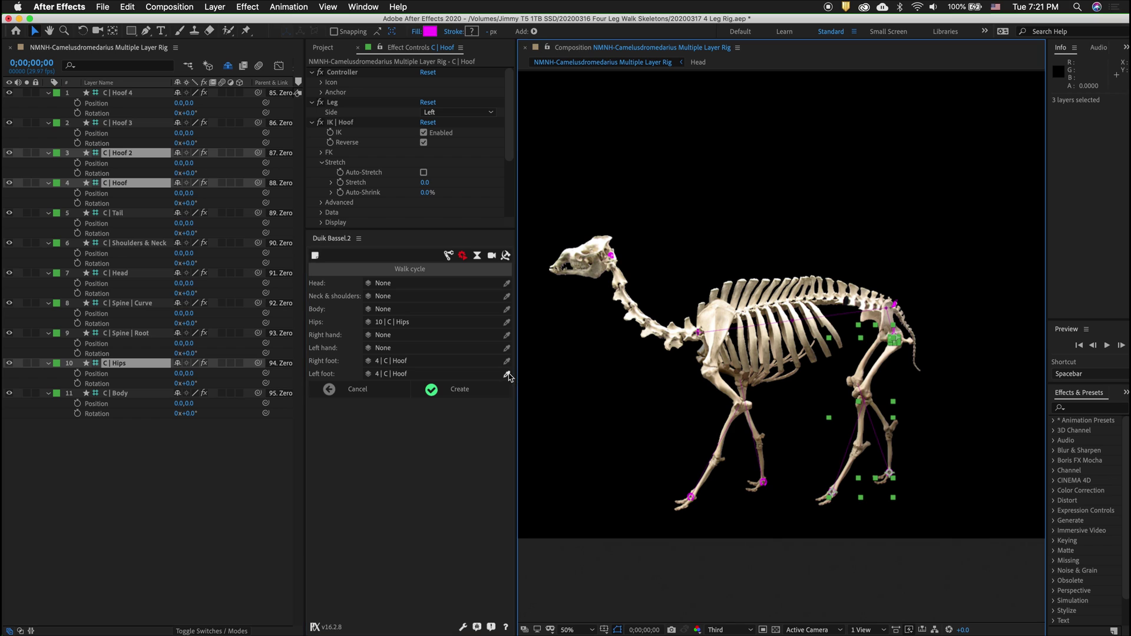
click(387, 377)
click(410, 400)
click(433, 391)
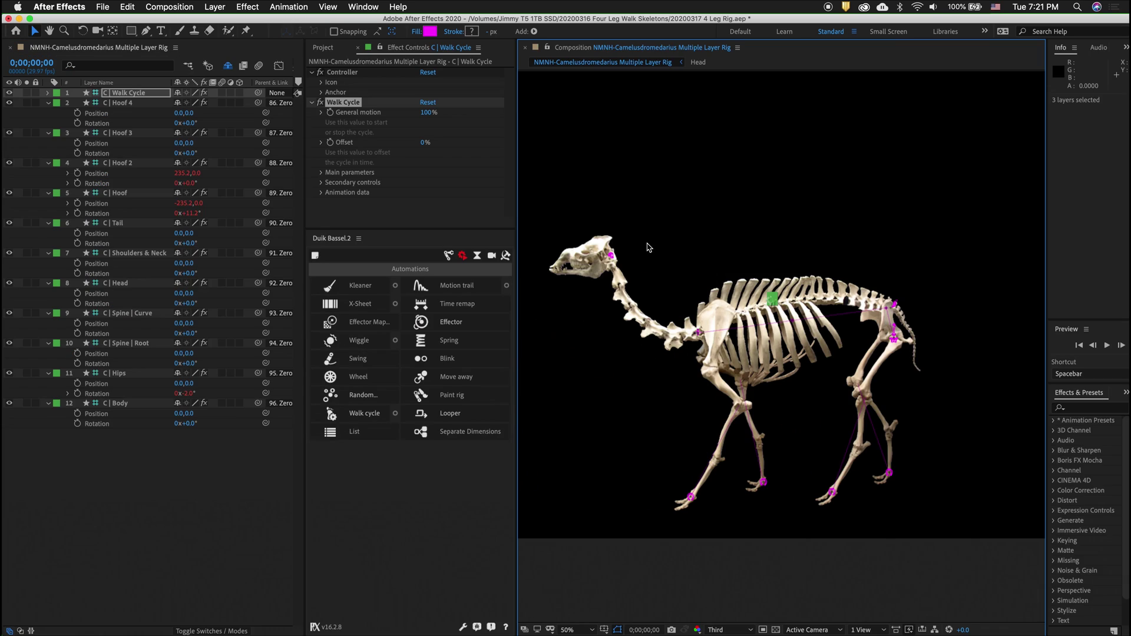
Step: Widen the timeline area and preview the hind-leg walk cycle
drag(305, 271, 362, 271)
key(space)
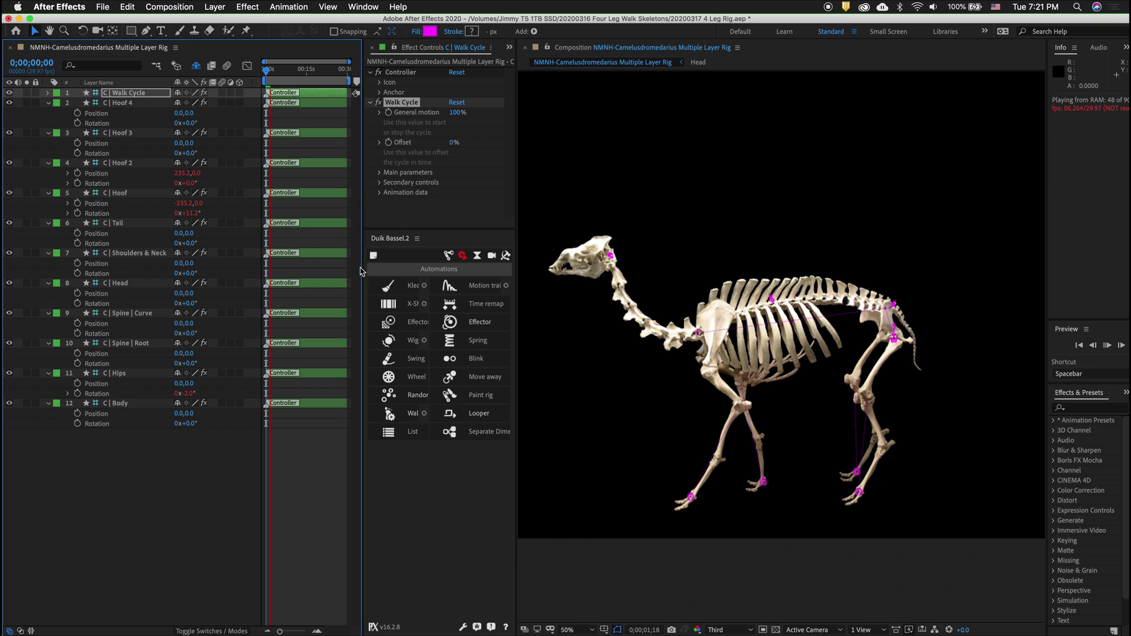
key(space)
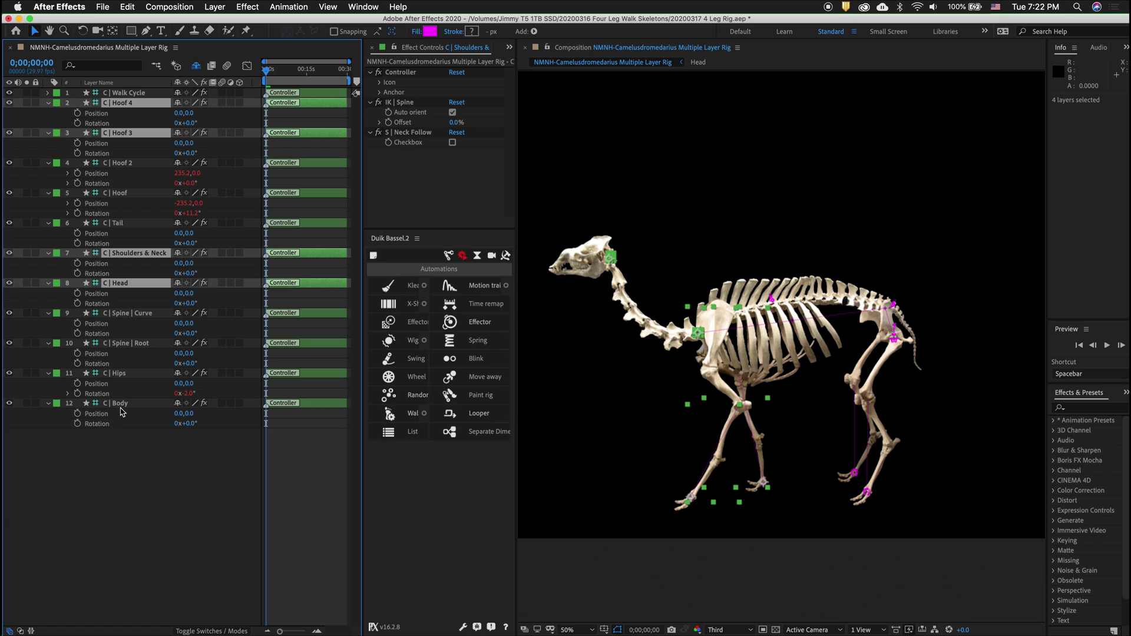
Step: Set up a Duik walk cycle using C | Head, C | Shoulders & Neck and C | Body, with C | Hoof 3 as right foot
super+click(121, 405)
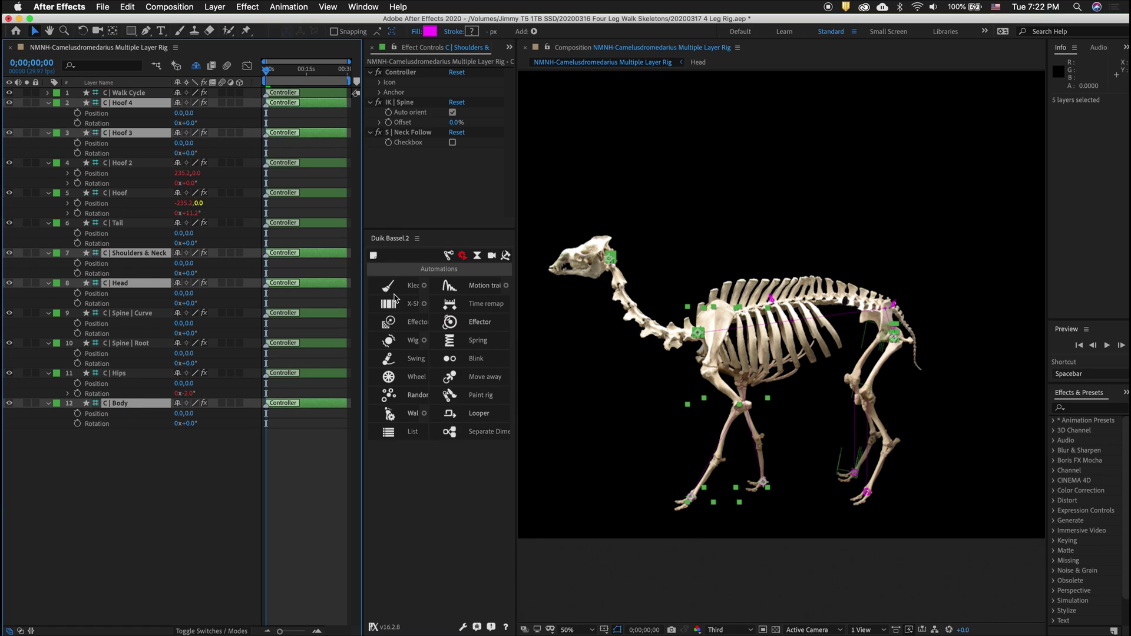
click(391, 288)
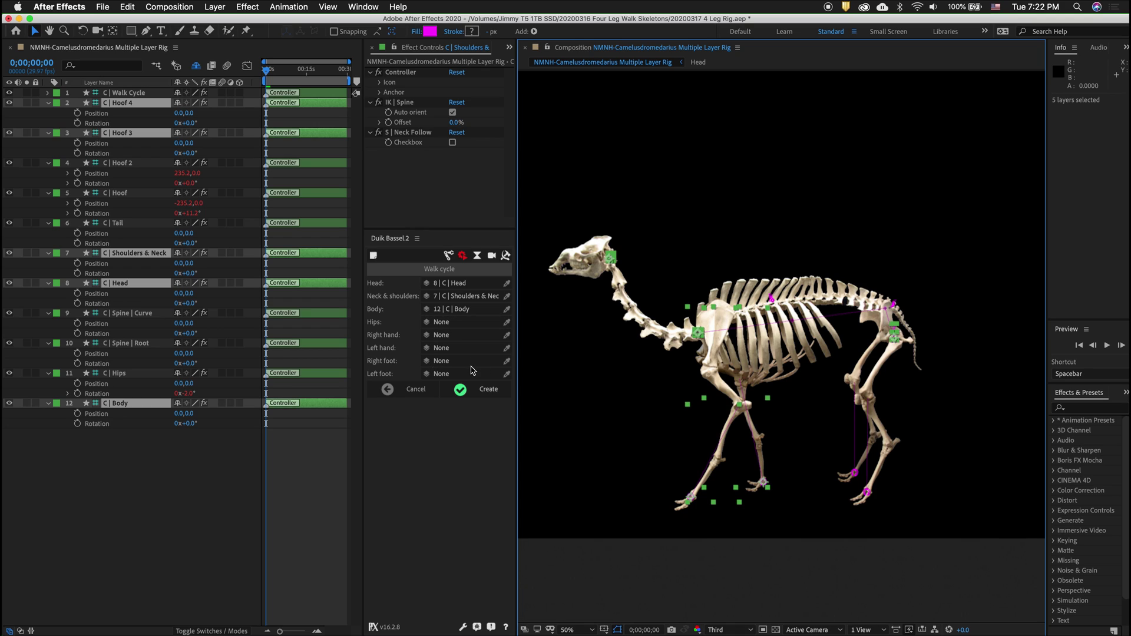
click(489, 361)
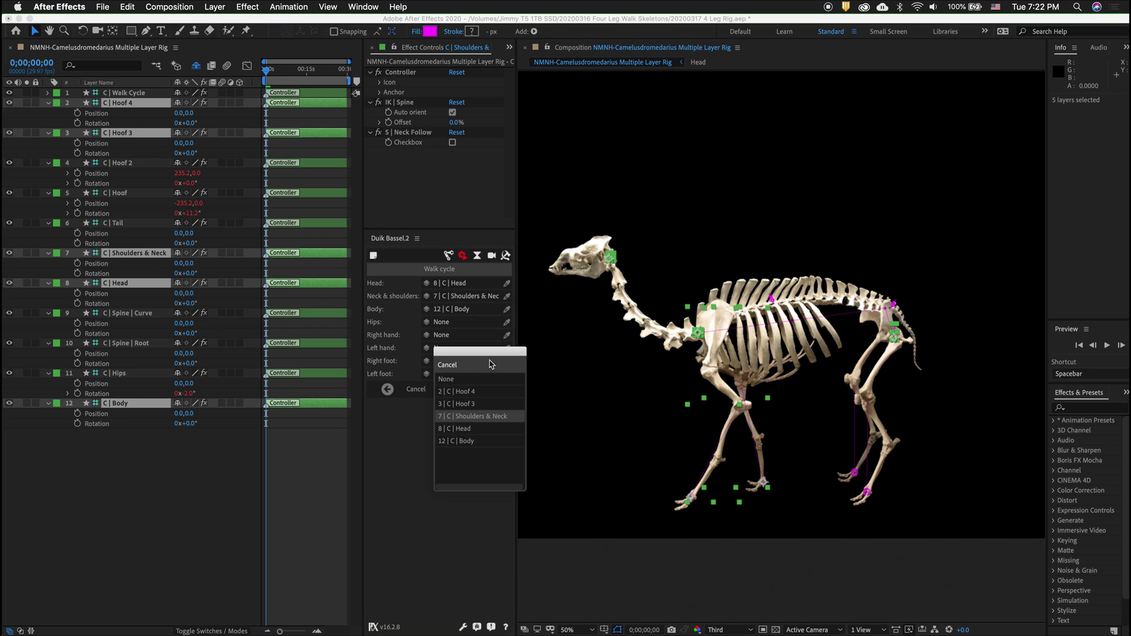
click(466, 404)
click(505, 361)
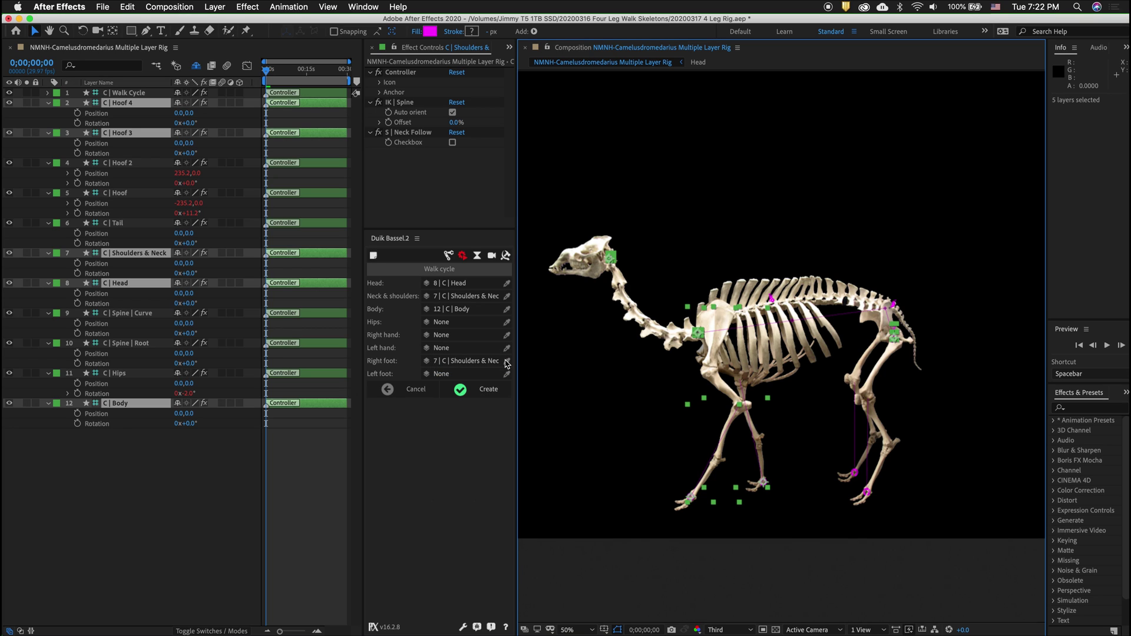
click(491, 361)
click(471, 405)
Step: Create the front-leg walk cycle with C | Hoof 4 as left foot, and preview the animation
click(457, 373)
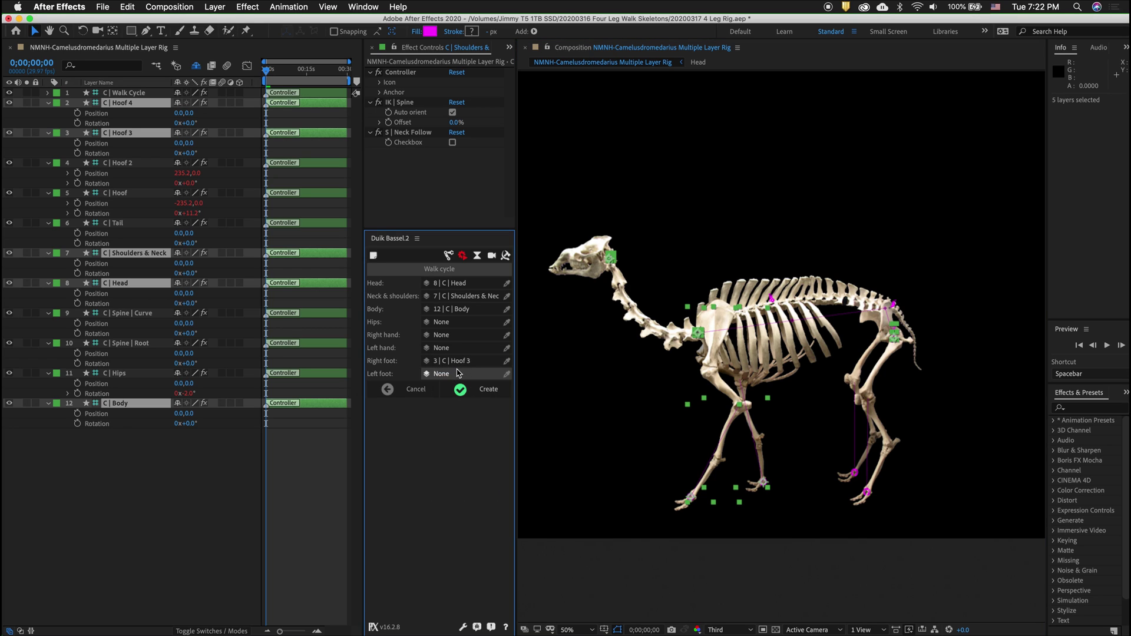
click(451, 374)
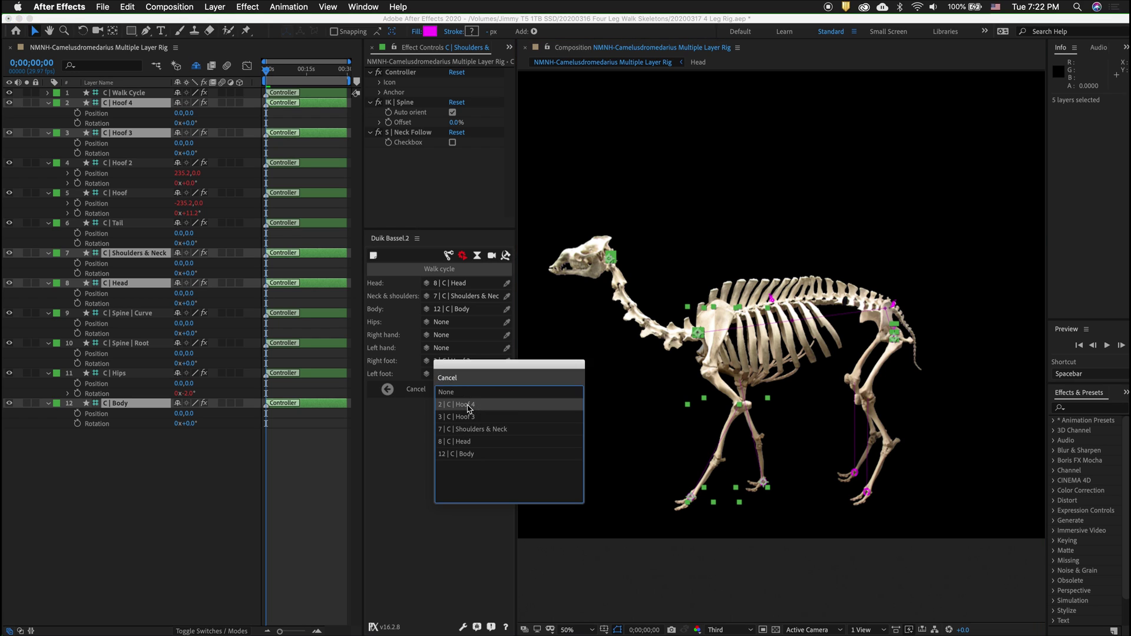
click(439, 379)
click(460, 391)
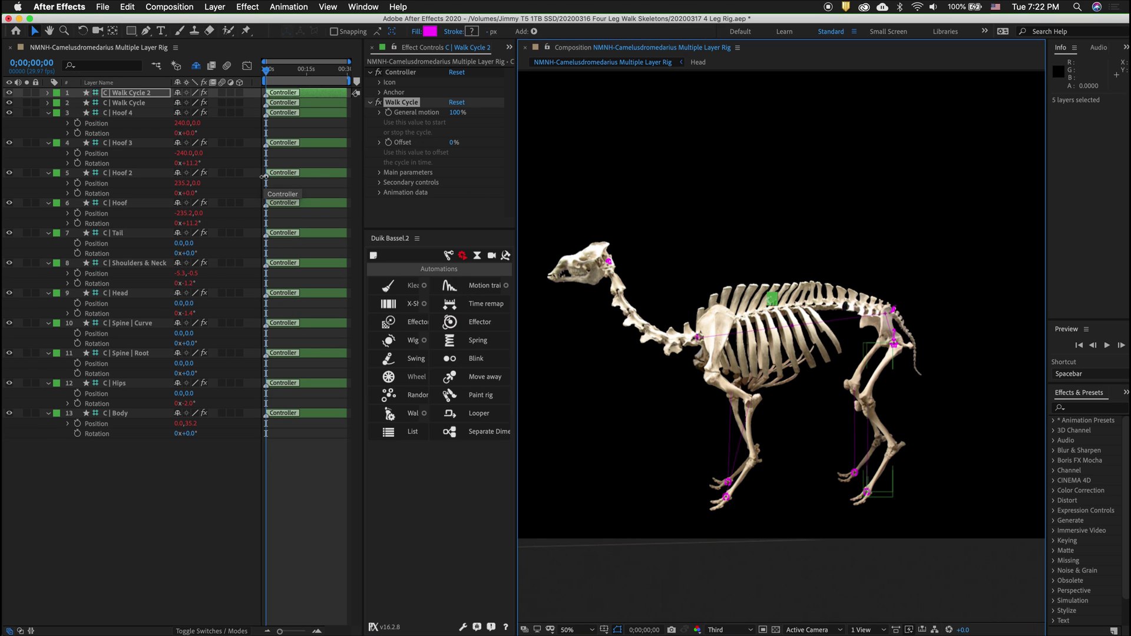
key(space)
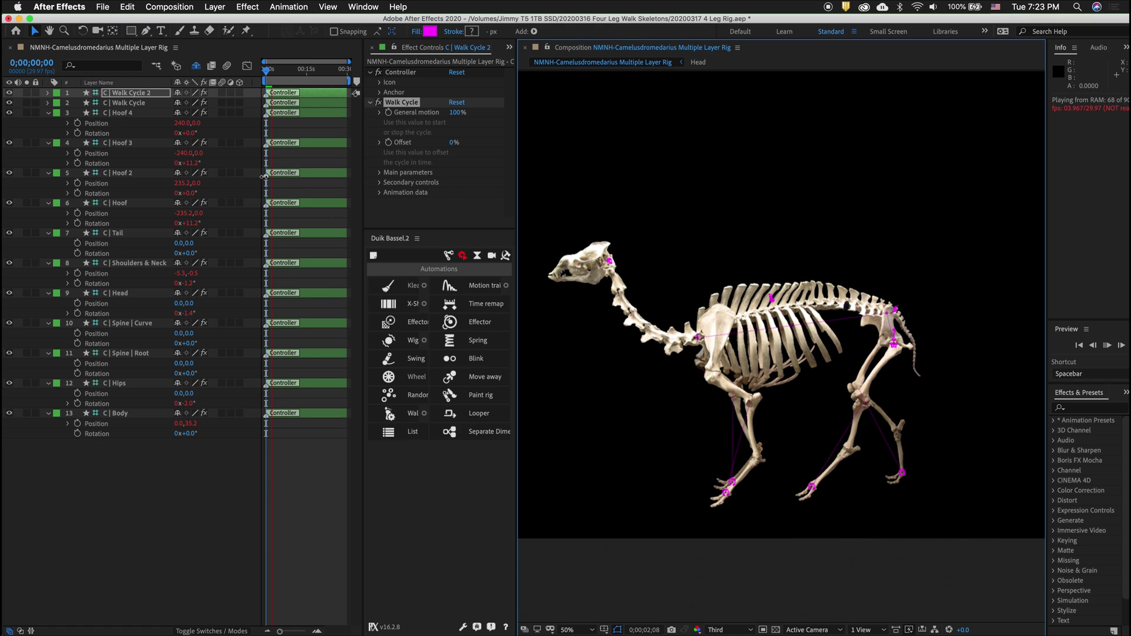
key(space)
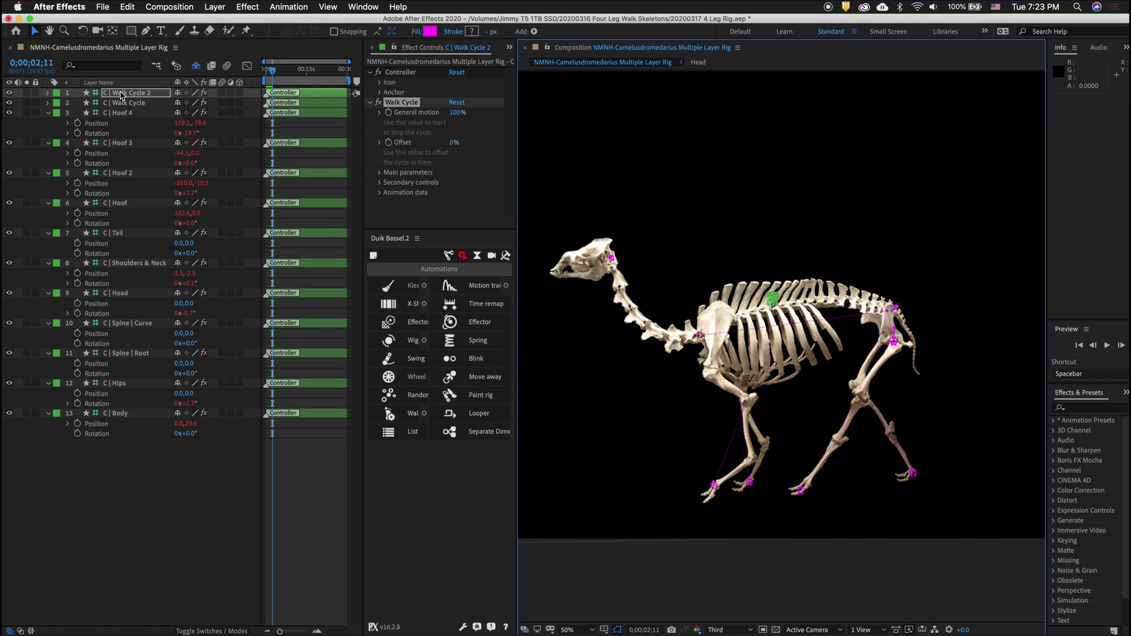
Step: Rename the C | Walk Cycle 2 controller as C | Walk Cycle Front and C | Walk Cycle as C | Walk Cycle Rear
click(129, 95)
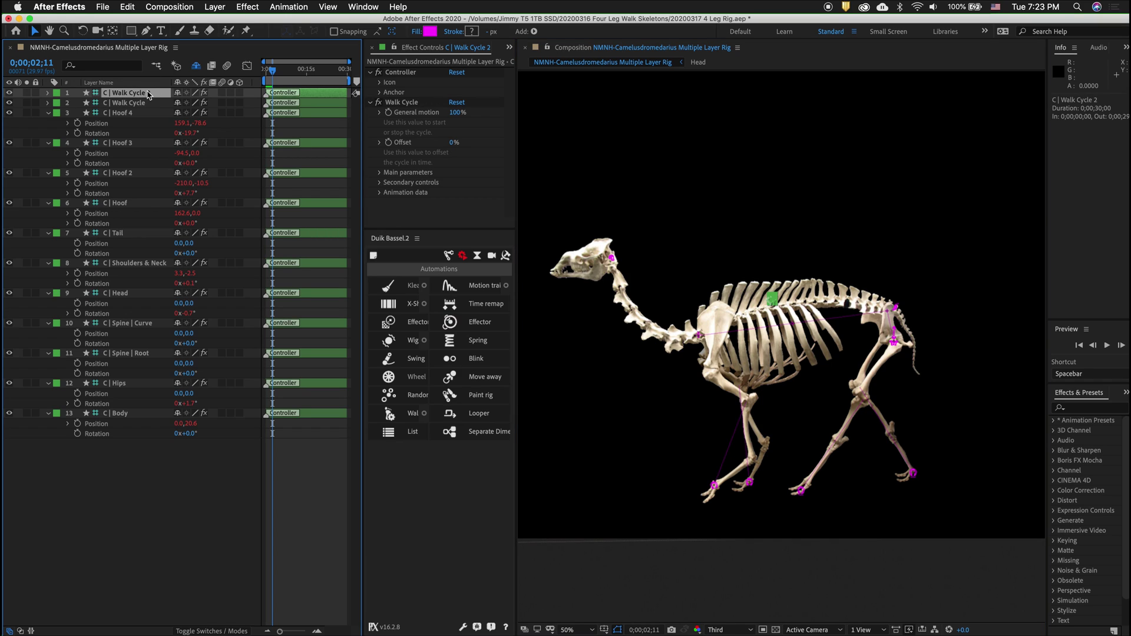
key(Return)
key(Right)
key(BackSpace)
text(Front)
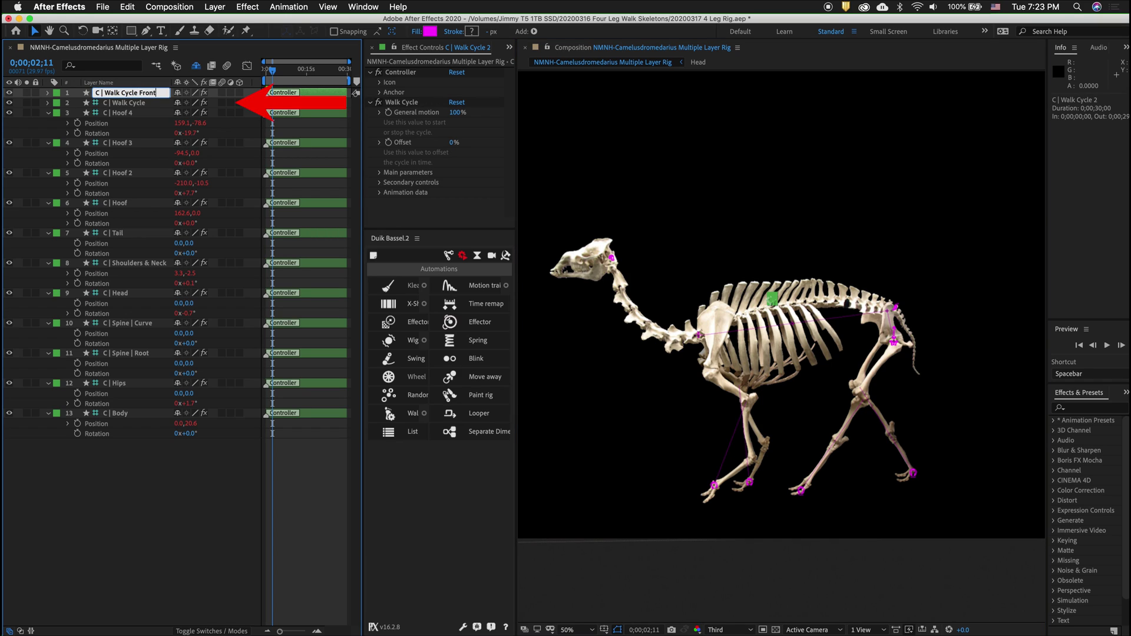
key(Tab)
key(Right)
text(Rea)
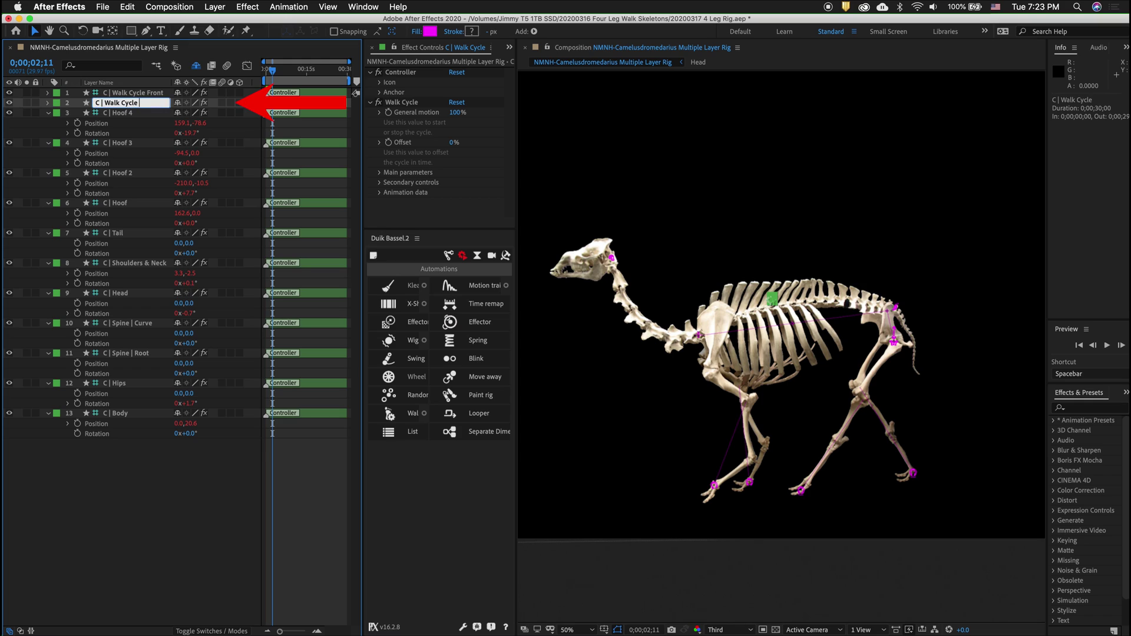
text(r)
key(Return)
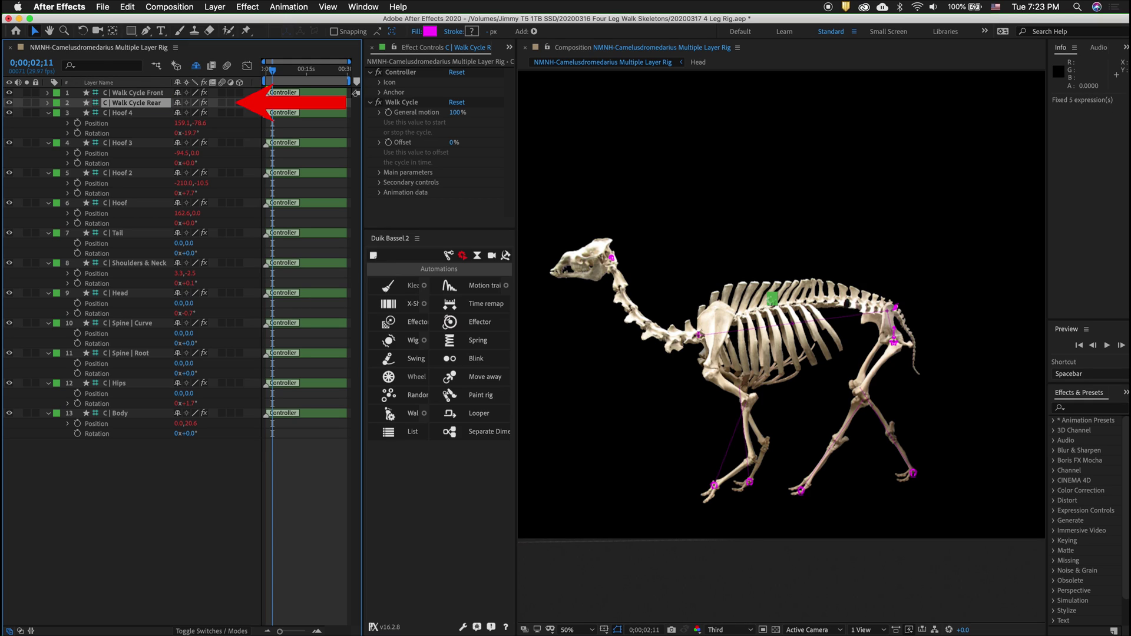
Step: Try a General motion of 50% in the Walk Cycle effect of C | Walk Cycle Rear, and undo the change
click(457, 112)
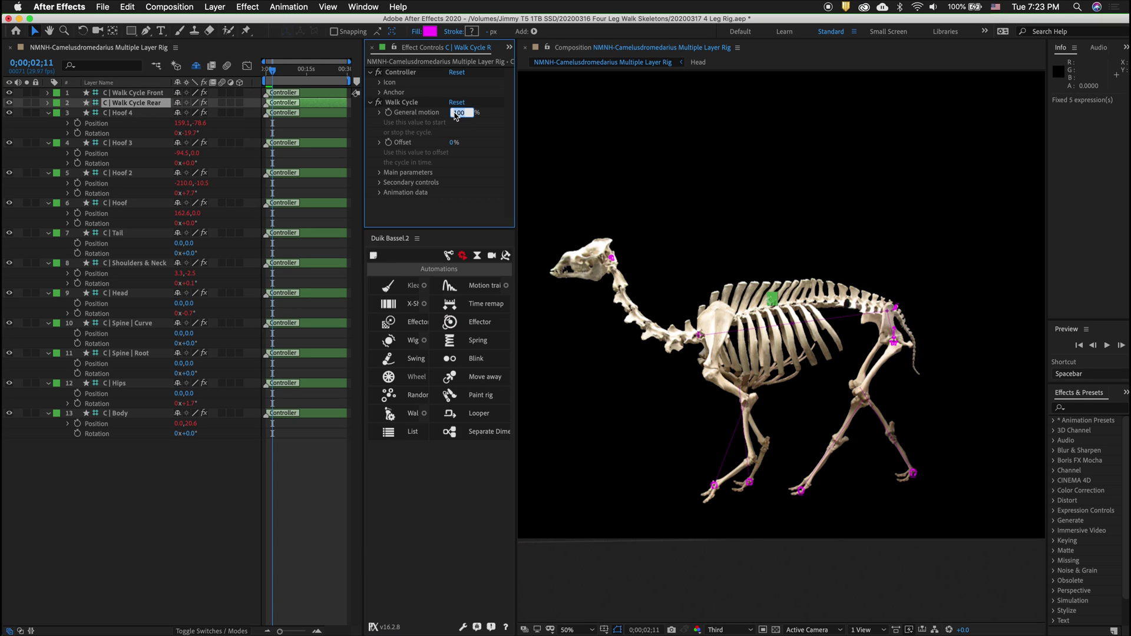
key(Return)
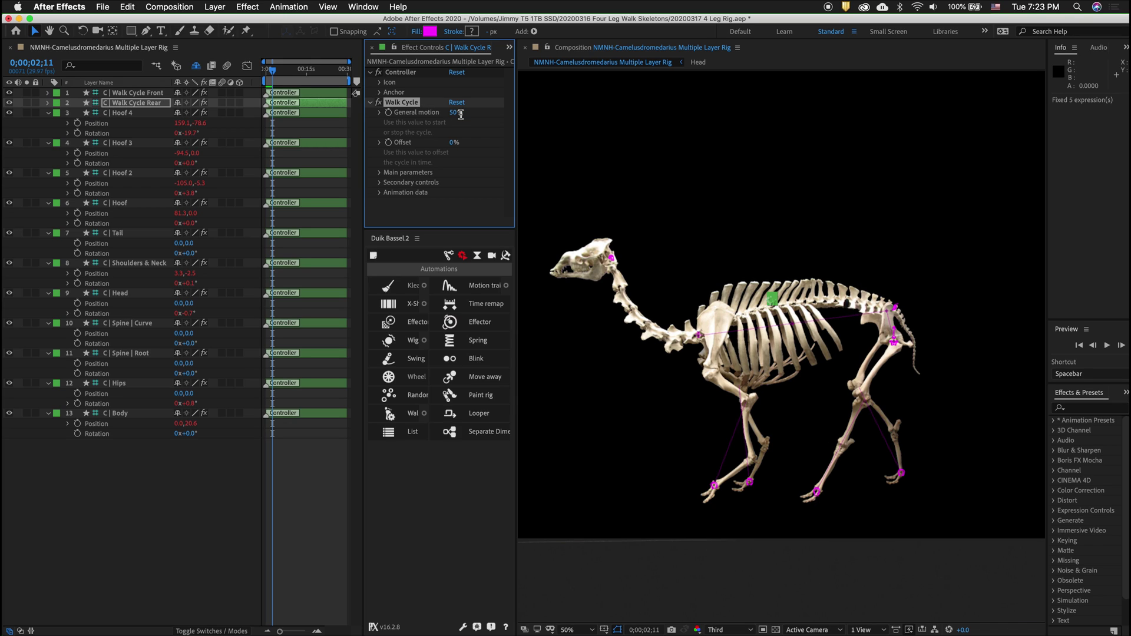
key(super+z)
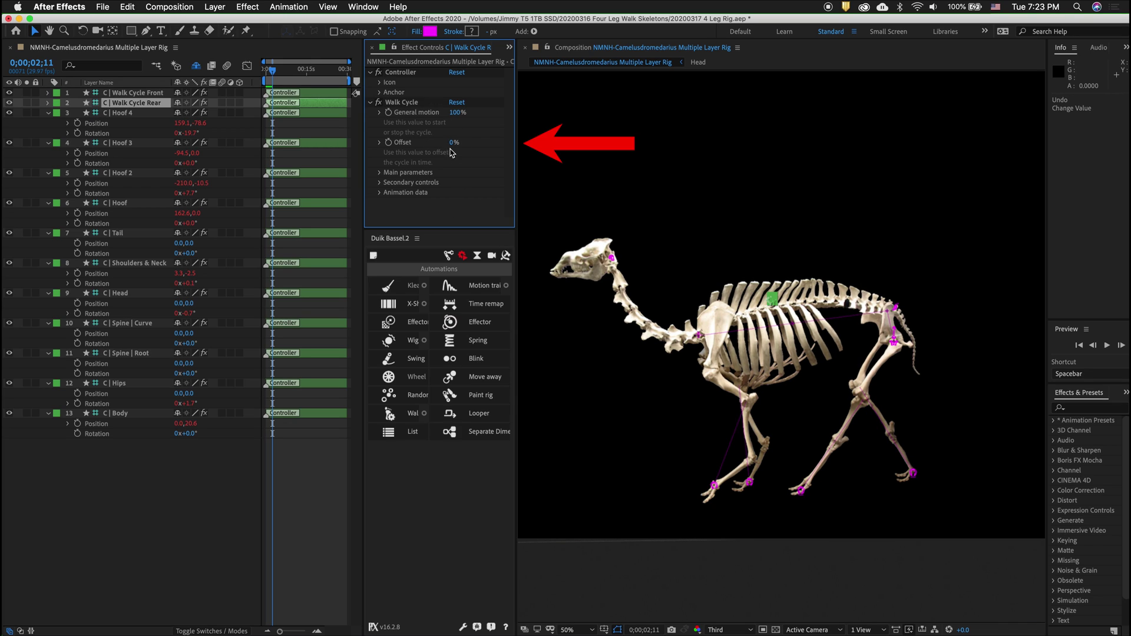
Step: Set the Walk Cycle effect's Offset to 50% on C | Walk Cycle Rear and preview the animation
click(452, 143)
text(50)
key(Return)
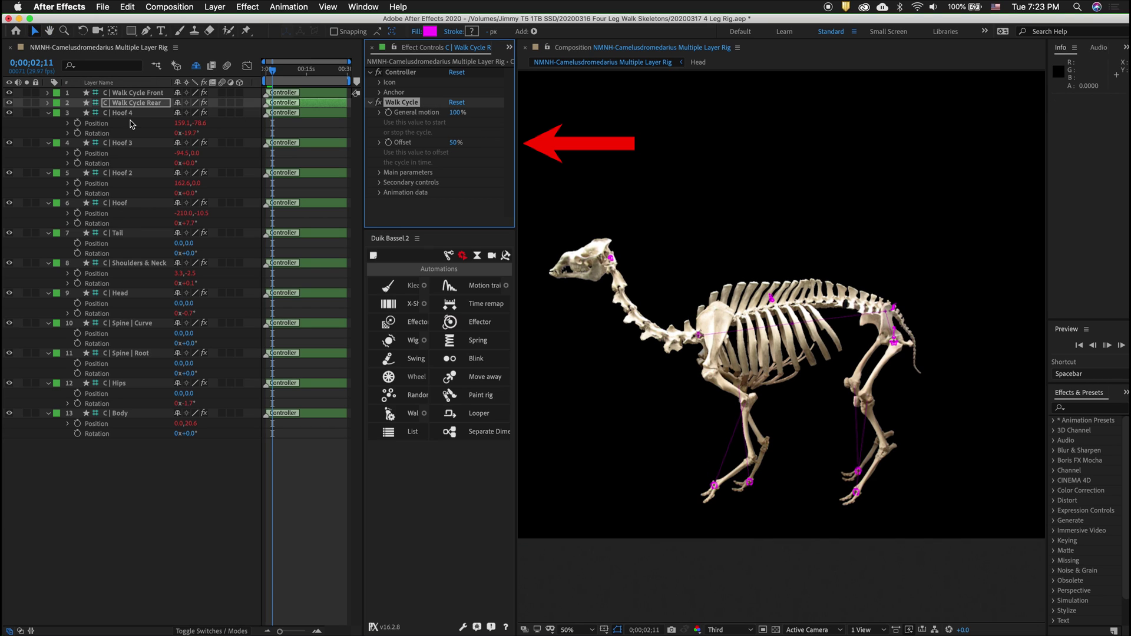
key(space)
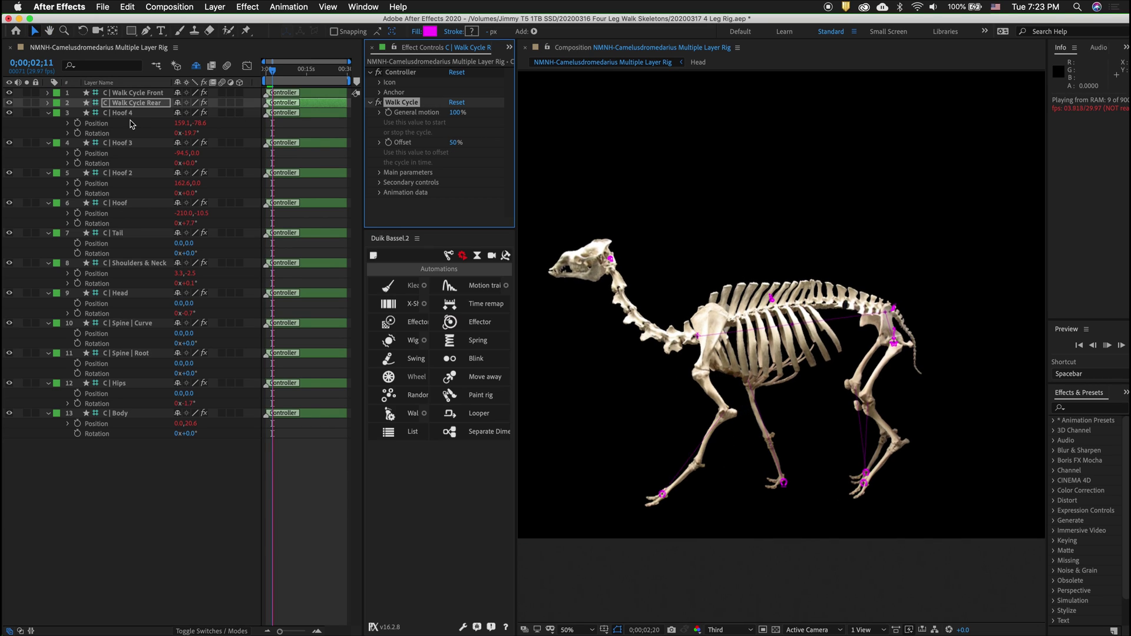